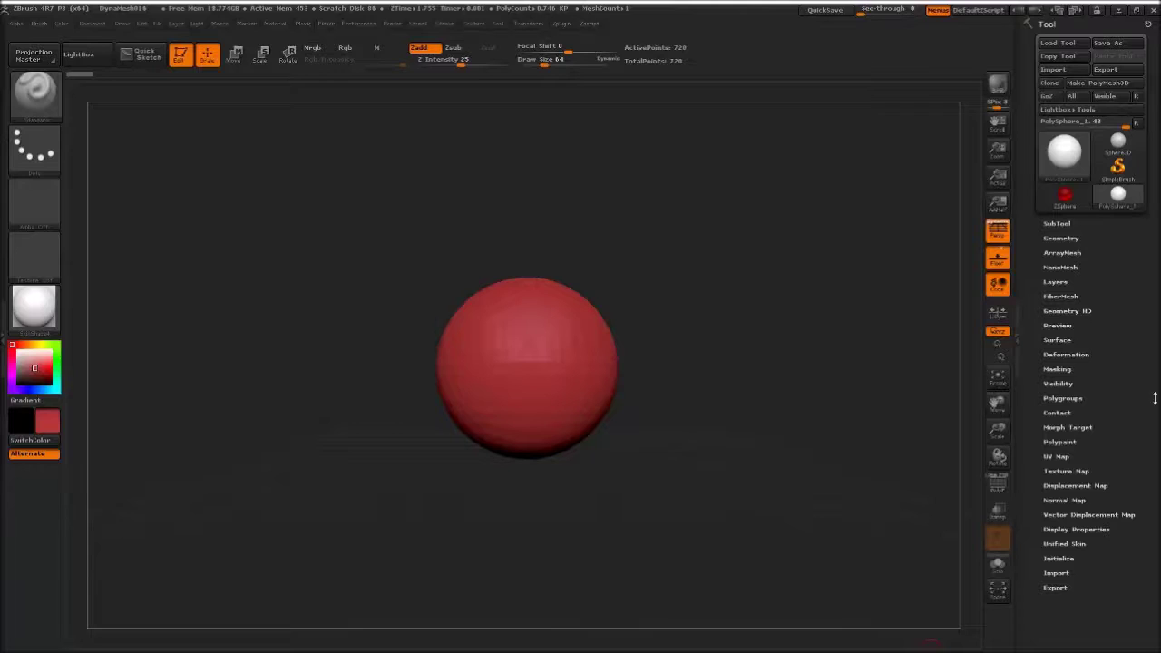
- Load the DynaMesh016 sphere project from LightBox and show the Material palette in the left tray
{"action": "left_click", "coordinate": [72, 58]}
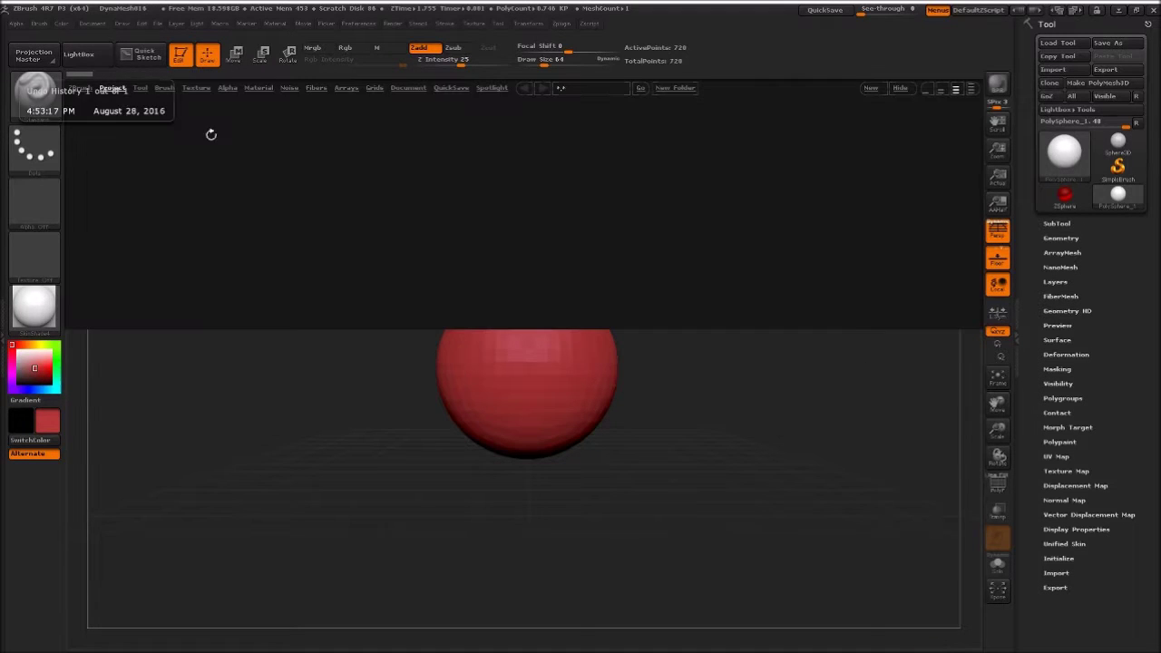
{"action": "double_click", "coordinate": [375, 144]}
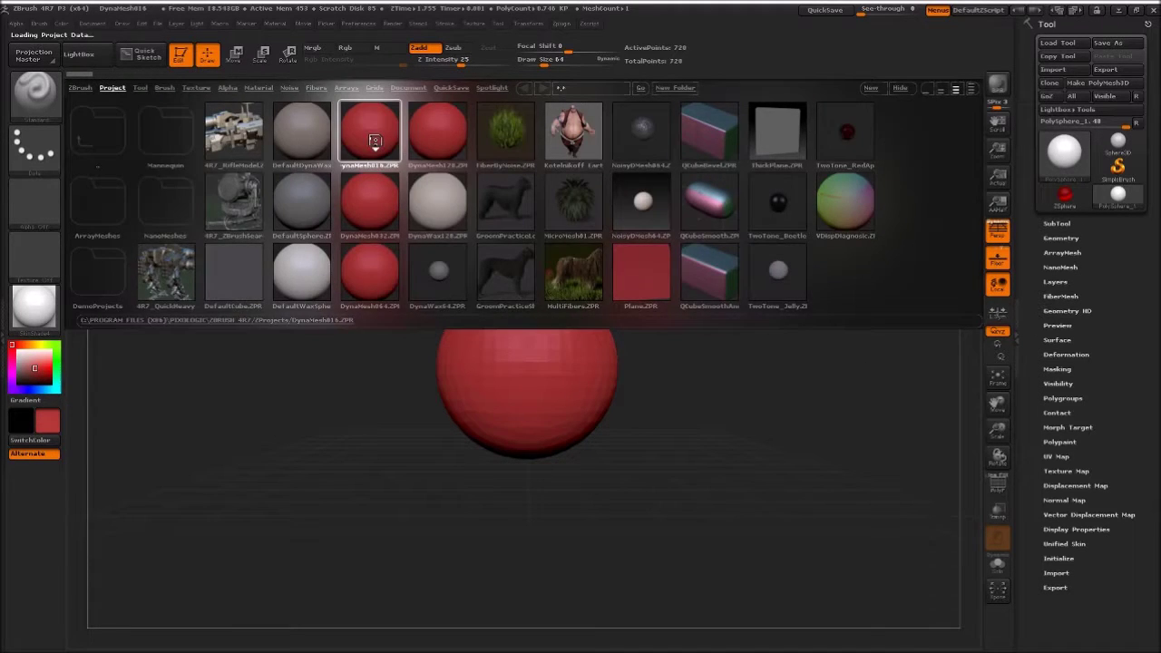
{"action": "left_click", "coordinate": [5, 267]}
{"action": "left_click", "coordinate": [704, 23]}
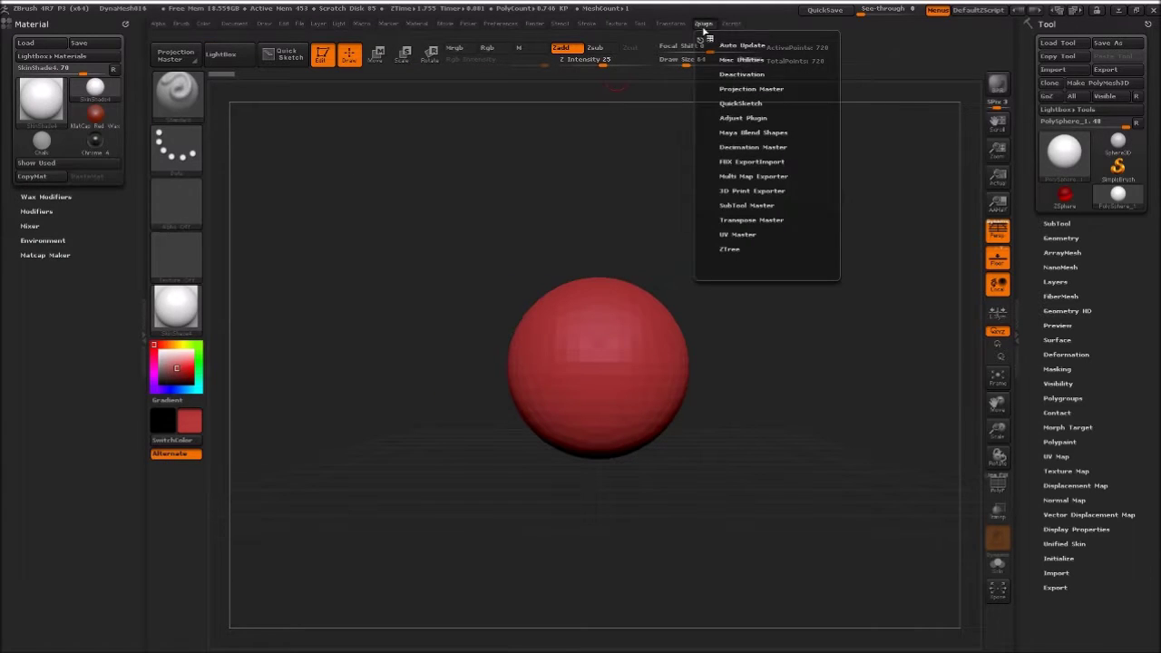
- Set ZTree to Vertical 55, Horizontal 105, Variation 50, FollowFactor 7, SegmentNumber 63, and generate the chain
{"action": "left_click_drag", "start_coordinate": [700, 36], "coordinate": [65, 365]}
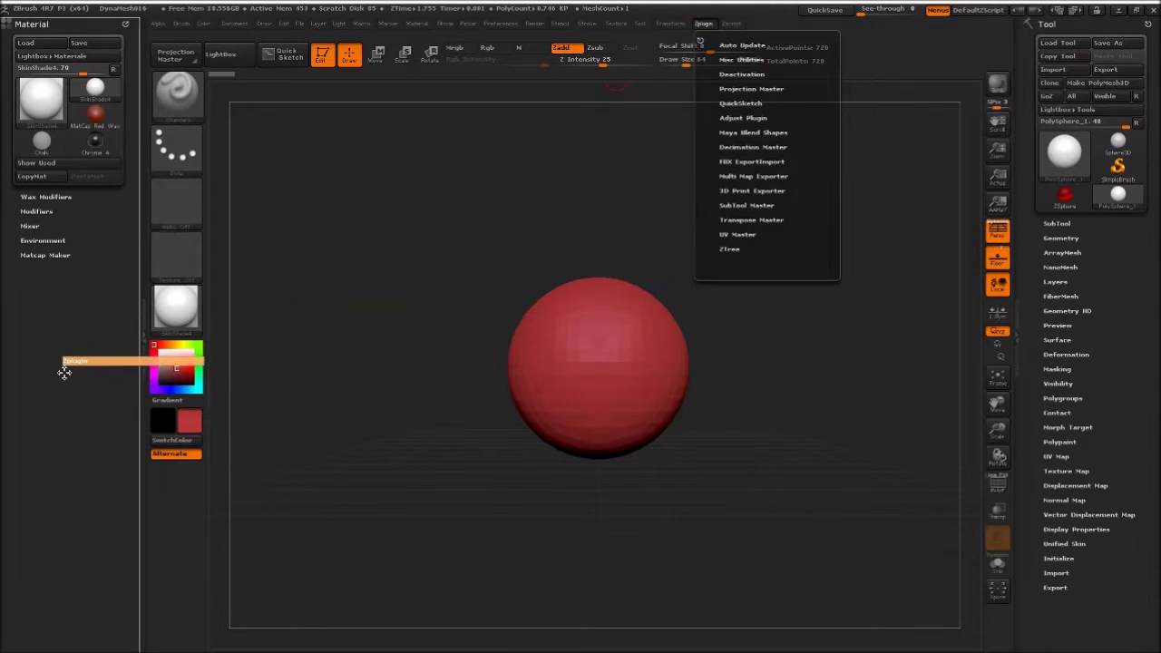
{"action": "left_click", "coordinate": [41, 491]}
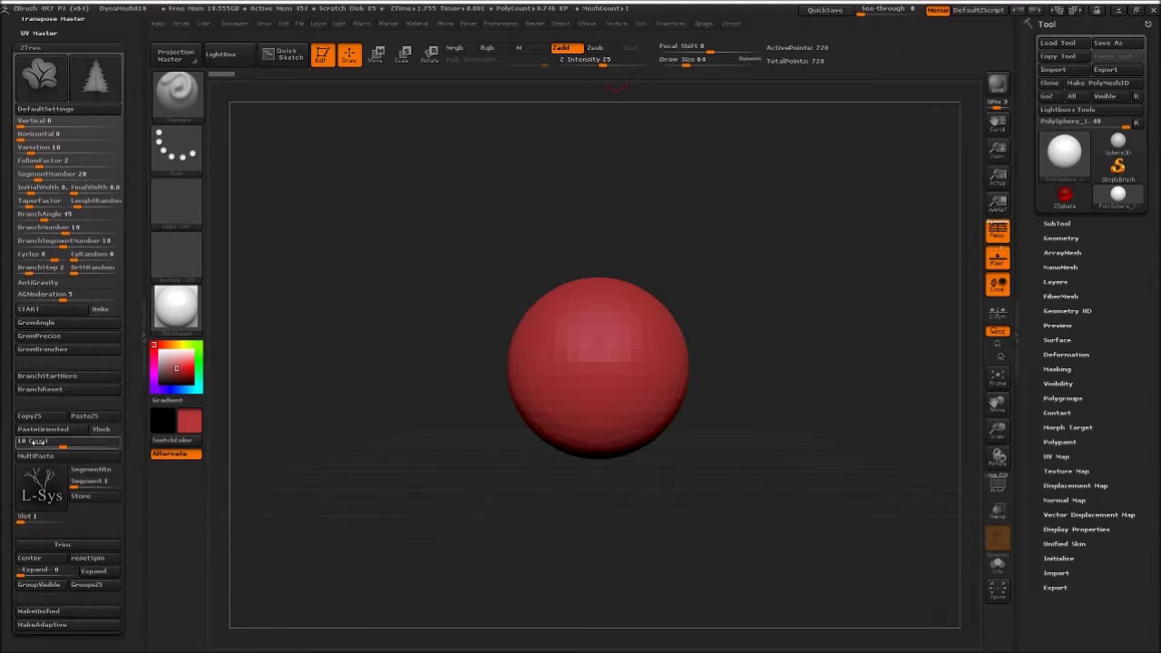
{"action": "mouse_move", "coordinate": [36, 121]}
{"action": "left_mouse_down"}
{"action": "mouse_move", "coordinate": [63, 148]}
{"action": "mouse_move", "coordinate": [50, 179]}
{"action": "mouse_move", "coordinate": [105, 202]}
{"action": "mouse_move", "coordinate": [80, 215]}
{"action": "left_mouse_up"}
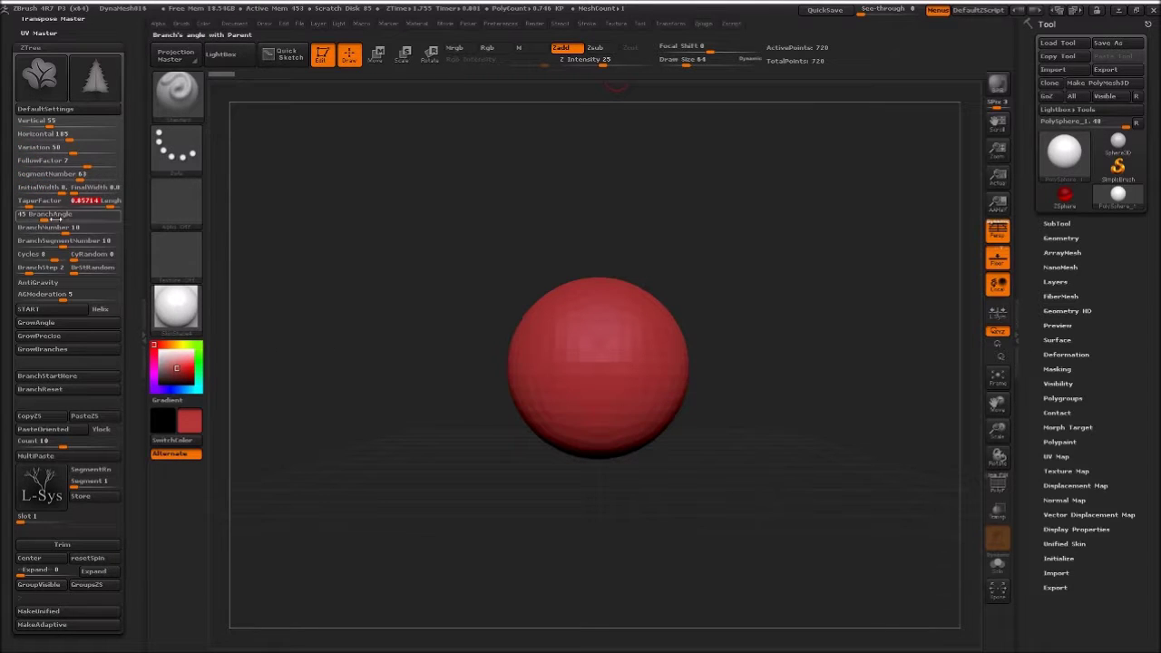
{"action": "left_click", "coordinate": [66, 315]}
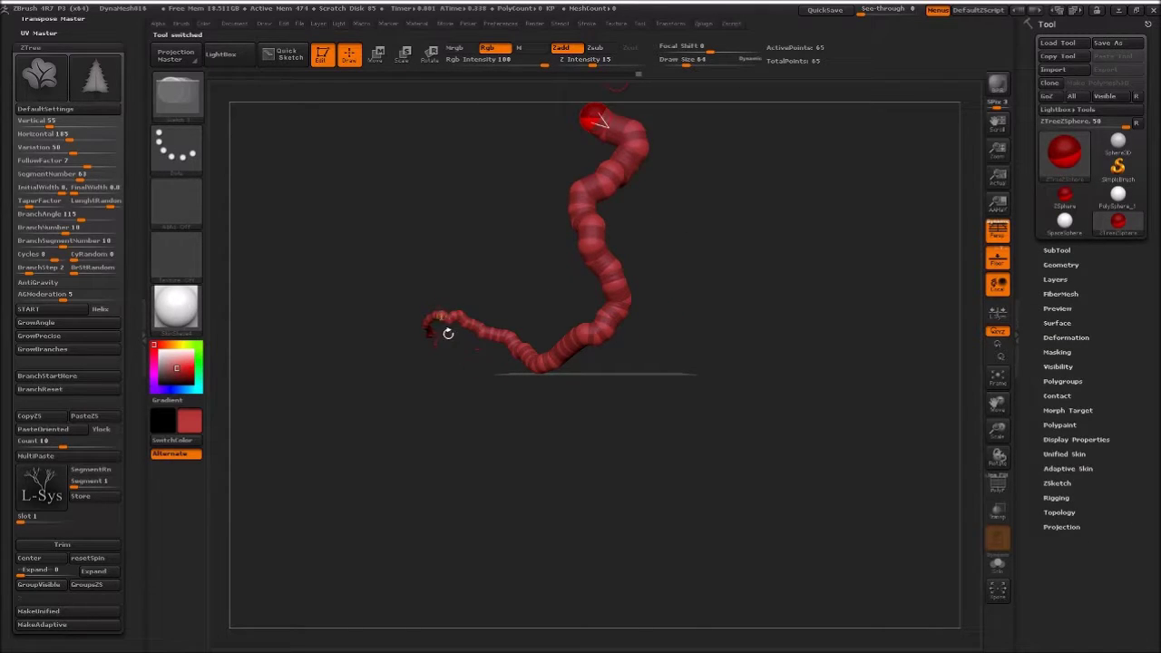
- Rotate the lower branch to hang downward and enlarge the chain's tip sphere
{"action": "key", "text": "r"}
{"action": "mouse_move", "coordinate": [537, 368]}
{"action": "left_mouse_down"}
{"action": "mouse_move", "coordinate": [556, 441]}
{"action": "mouse_move", "coordinate": [608, 403]}
{"action": "left_mouse_up"}
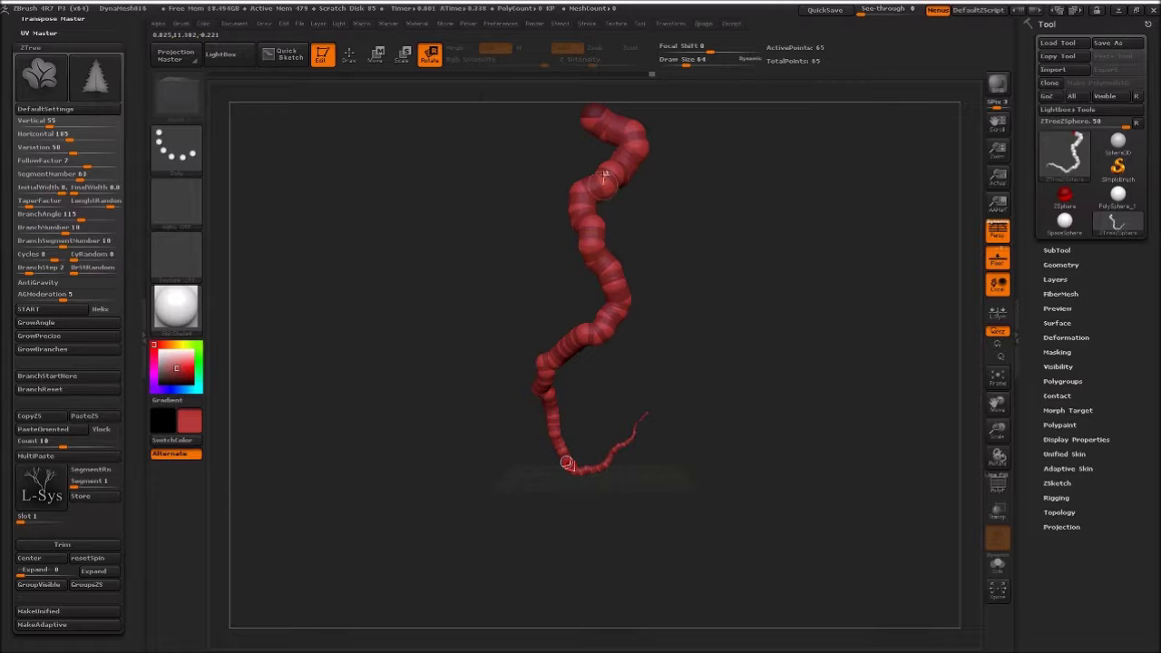
{"action": "left_click_drag", "start_coordinate": [523, 193], "coordinate": [500, 321], "text": "alt"}
{"action": "left_click", "coordinate": [403, 54]}
{"action": "left_click_drag", "start_coordinate": [603, 198], "coordinate": [606, 205]}
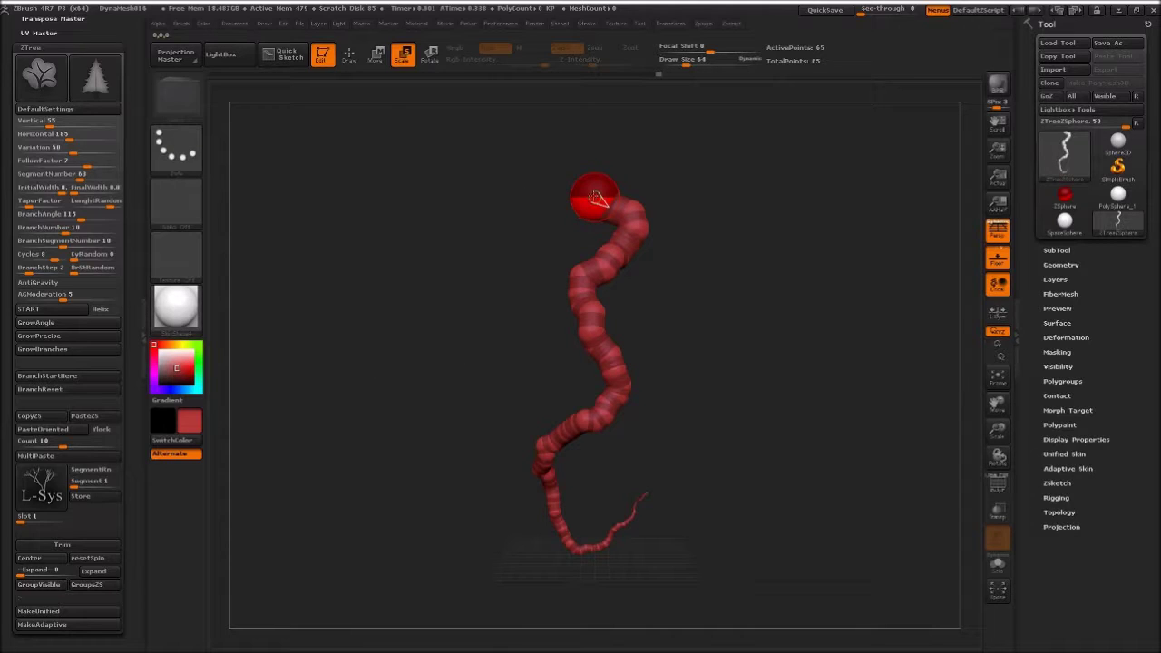
- Pose the chain to curve down-right from its base and copy its ZSpheres with CopyZS
{"action": "left_click", "coordinate": [429, 54]}
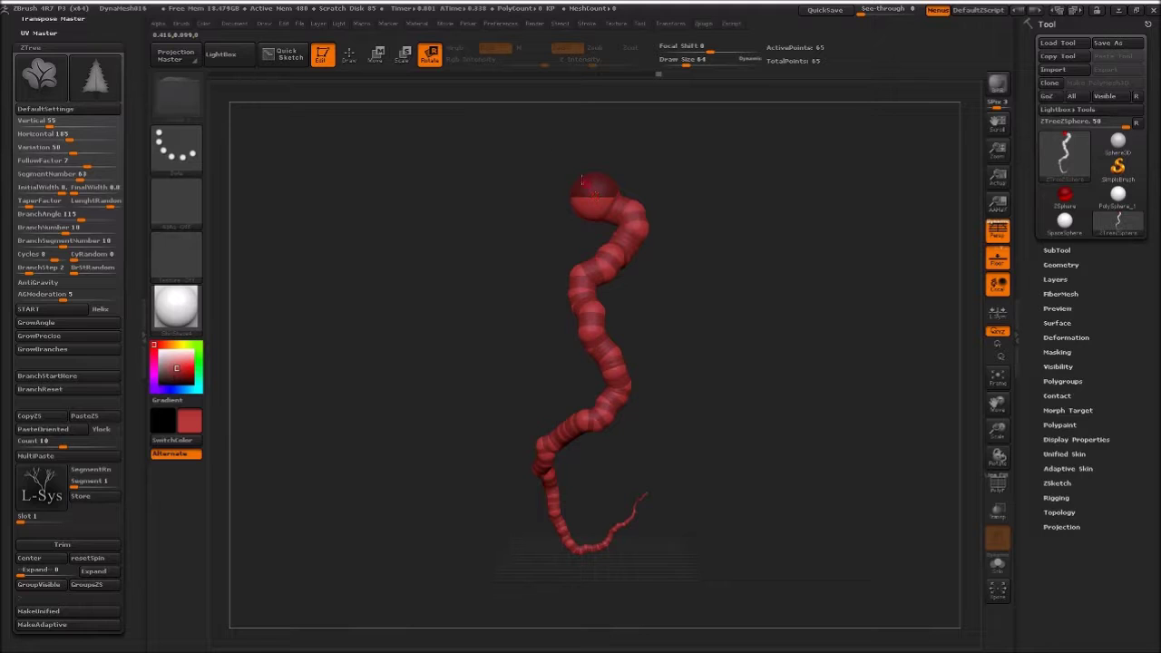
{"action": "left_click_drag", "start_coordinate": [597, 205], "coordinate": [593, 192]}
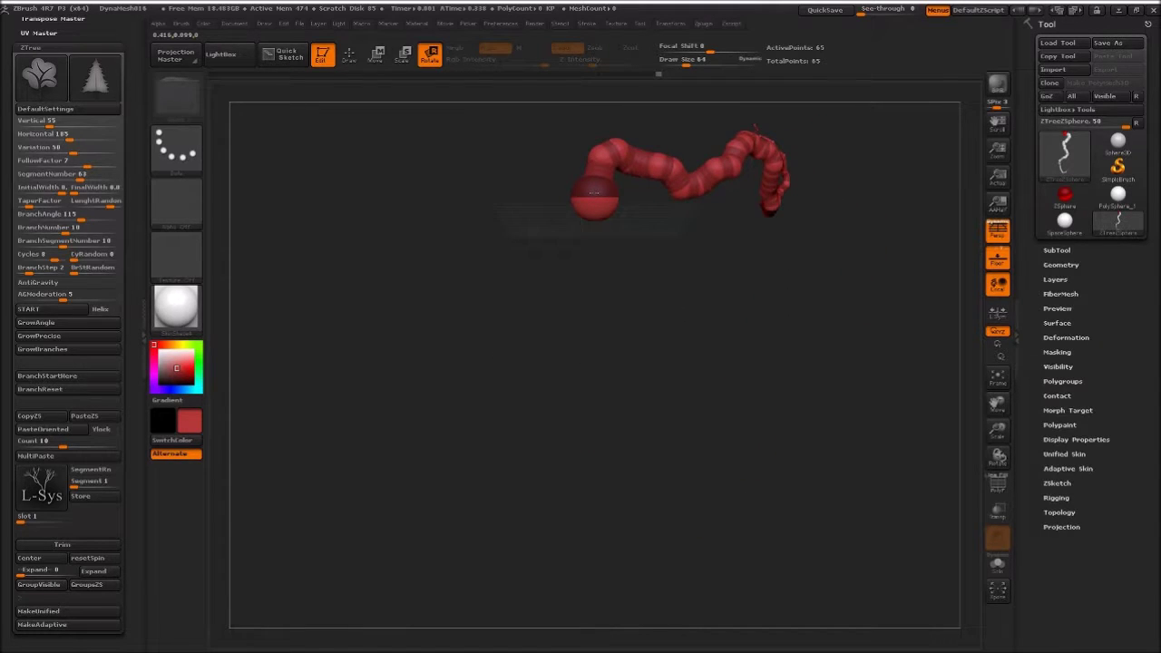
{"action": "mouse_move", "coordinate": [594, 192]}
{"action": "left_mouse_down"}
{"action": "mouse_move", "coordinate": [643, 254]}
{"action": "mouse_move", "coordinate": [569, 400]}
{"action": "left_mouse_up"}
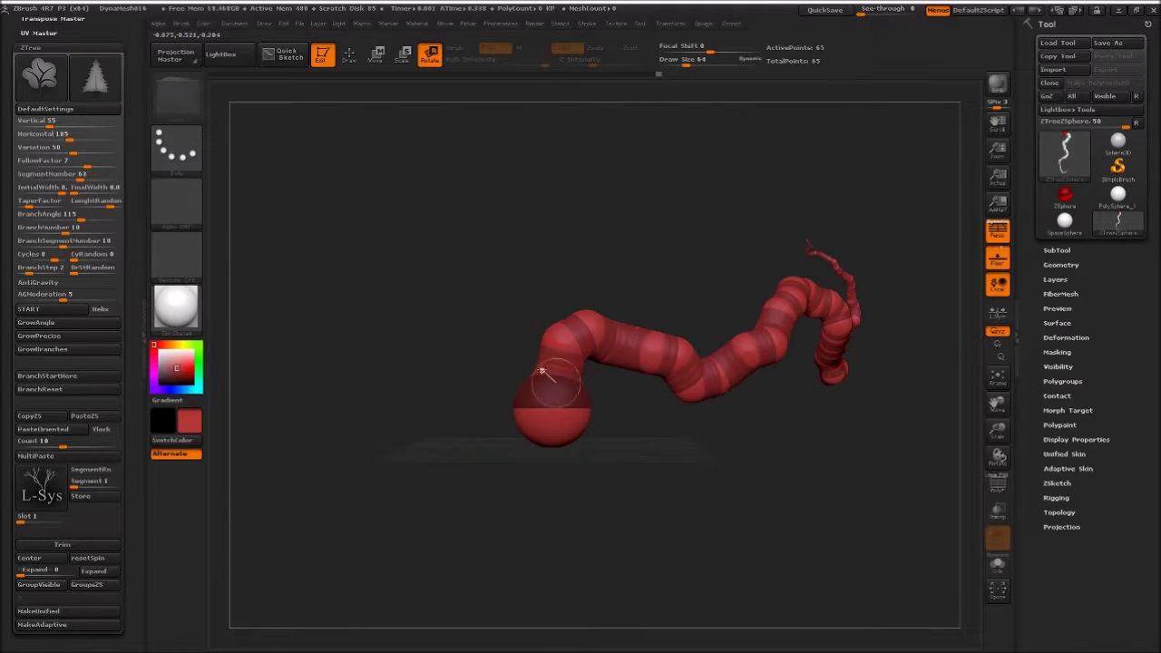
{"action": "left_click_drag", "start_coordinate": [544, 369], "coordinate": [537, 373]}
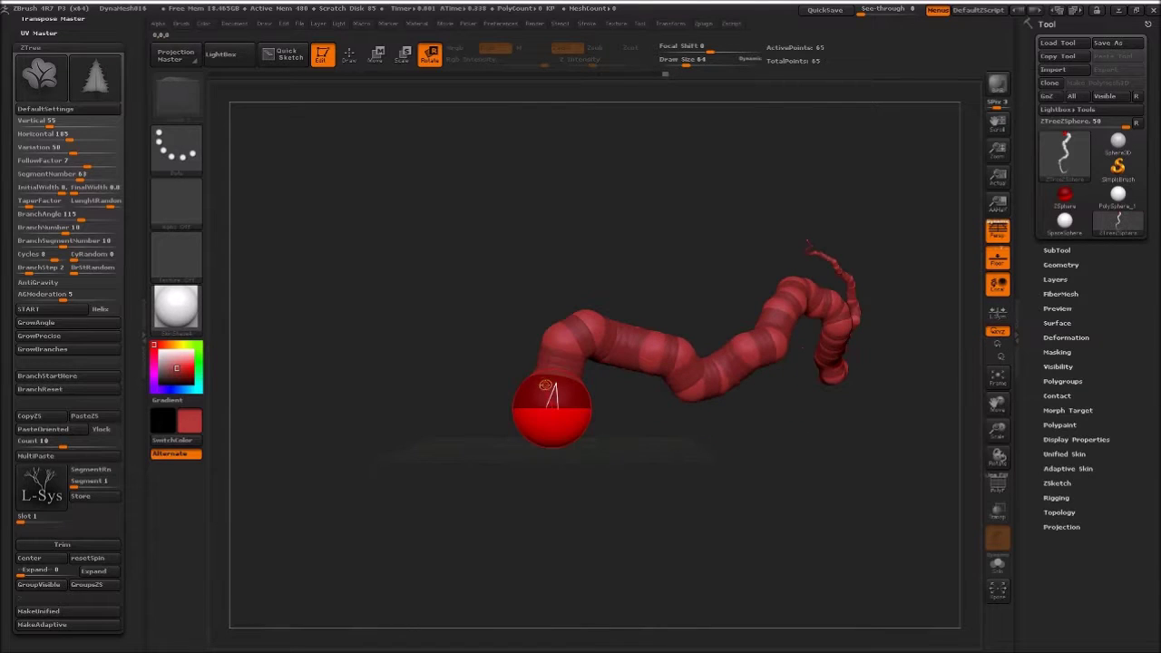
{"action": "mouse_move", "coordinate": [549, 385]}
{"action": "left_mouse_down"}
{"action": "mouse_move", "coordinate": [617, 404]}
{"action": "mouse_move", "coordinate": [715, 347]}
{"action": "mouse_move", "coordinate": [652, 301]}
{"action": "left_mouse_up"}
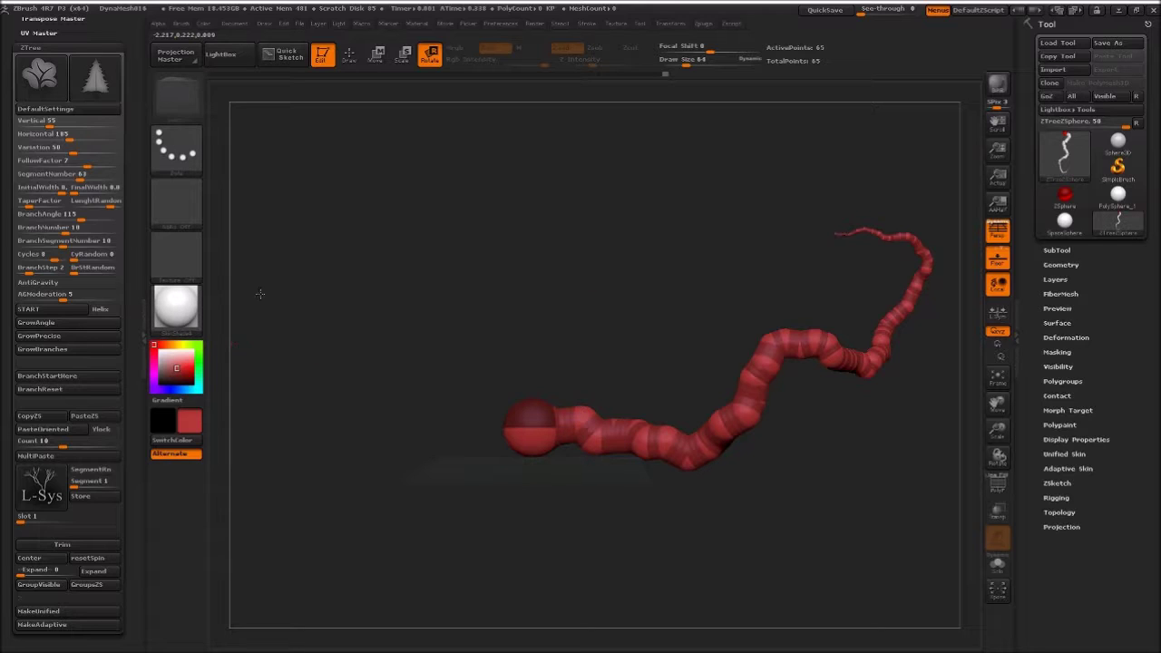
{"action": "left_click", "coordinate": [45, 416]}
- Move ZSpheres to stand the chain upright above the root sphere in a long S-curve
{"action": "left_click", "coordinate": [376, 53]}
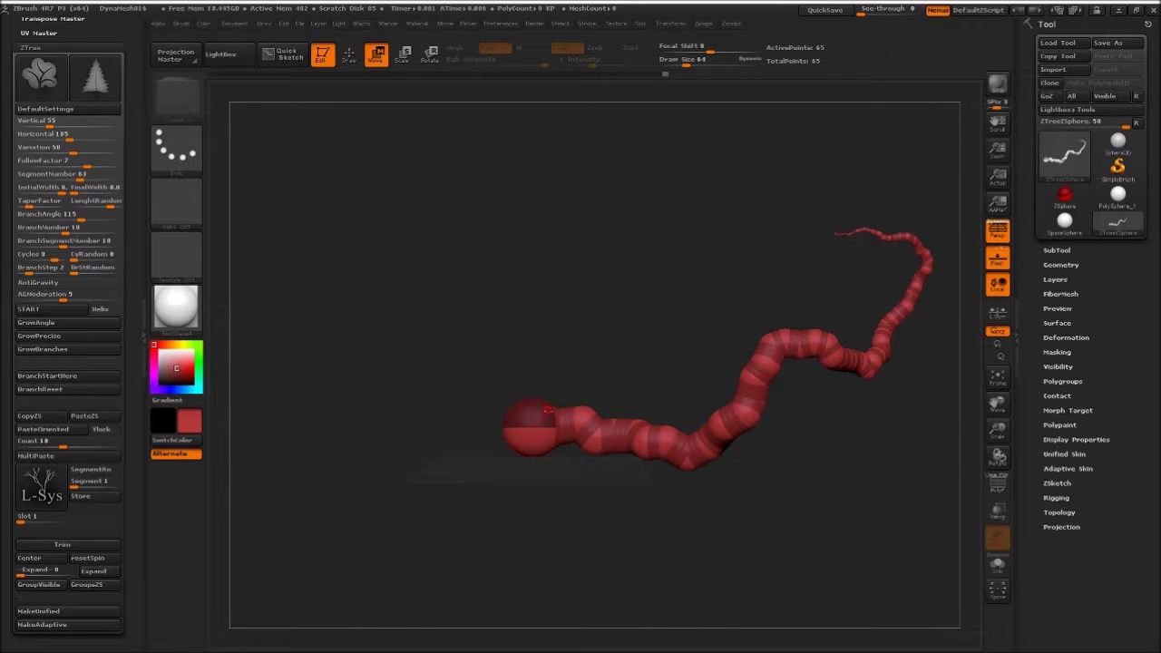
{"action": "left_click_drag", "start_coordinate": [558, 425], "coordinate": [723, 328]}
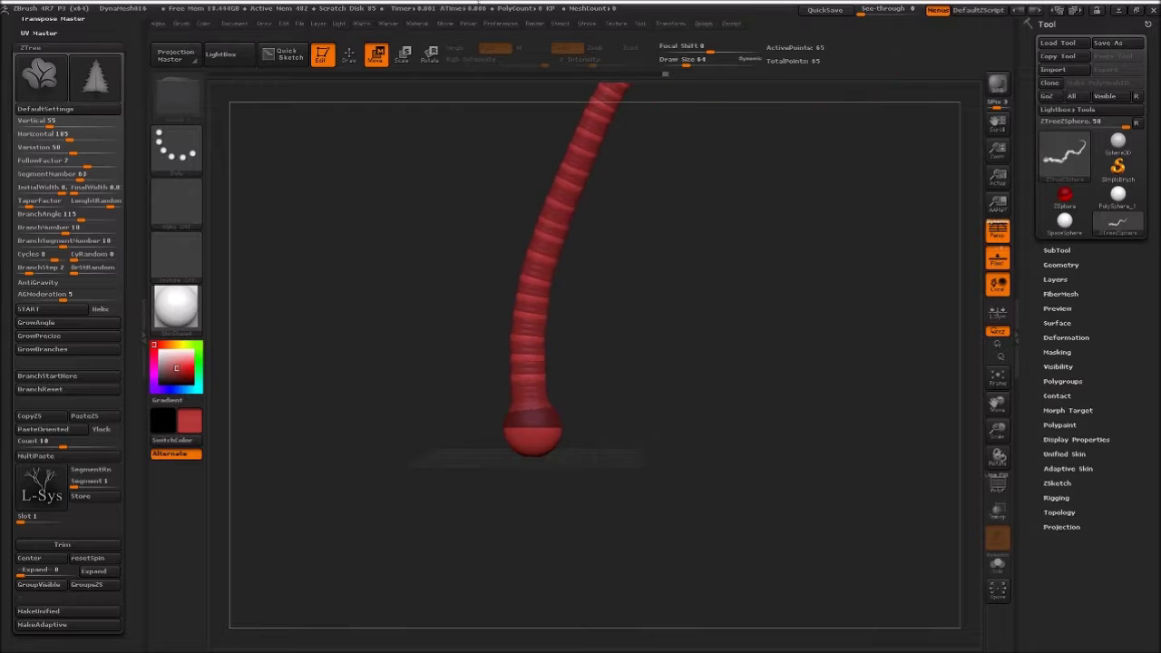
{"action": "left_click_drag", "start_coordinate": [721, 335], "coordinate": [624, 279]}
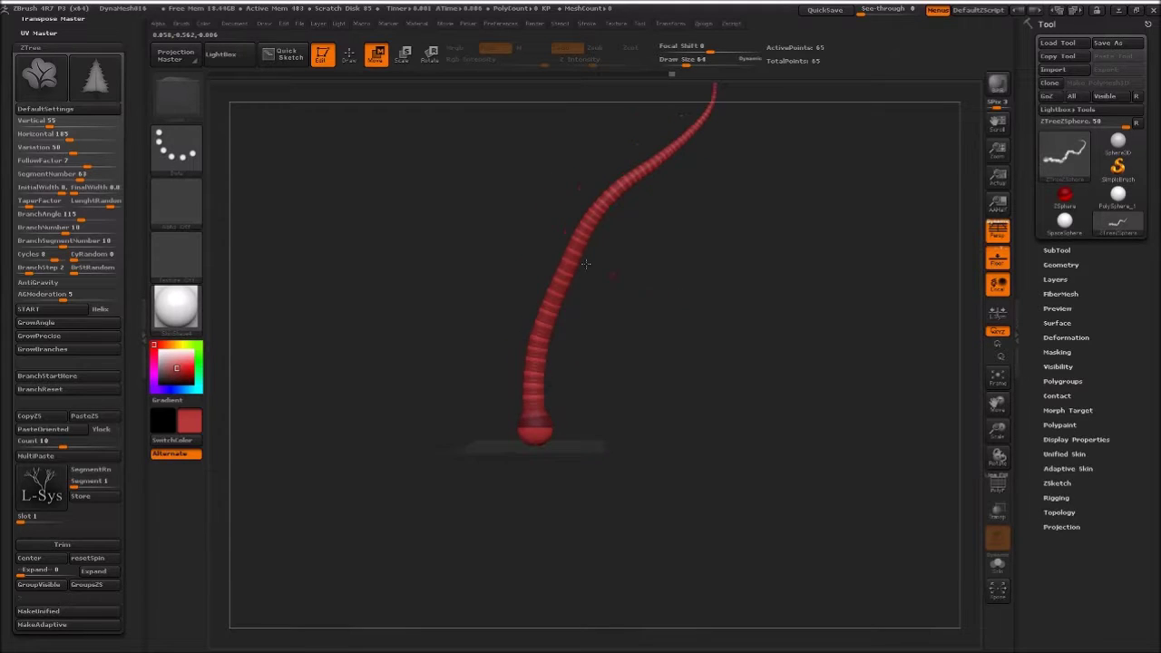
{"action": "left_click_drag", "start_coordinate": [715, 82], "coordinate": [602, 84]}
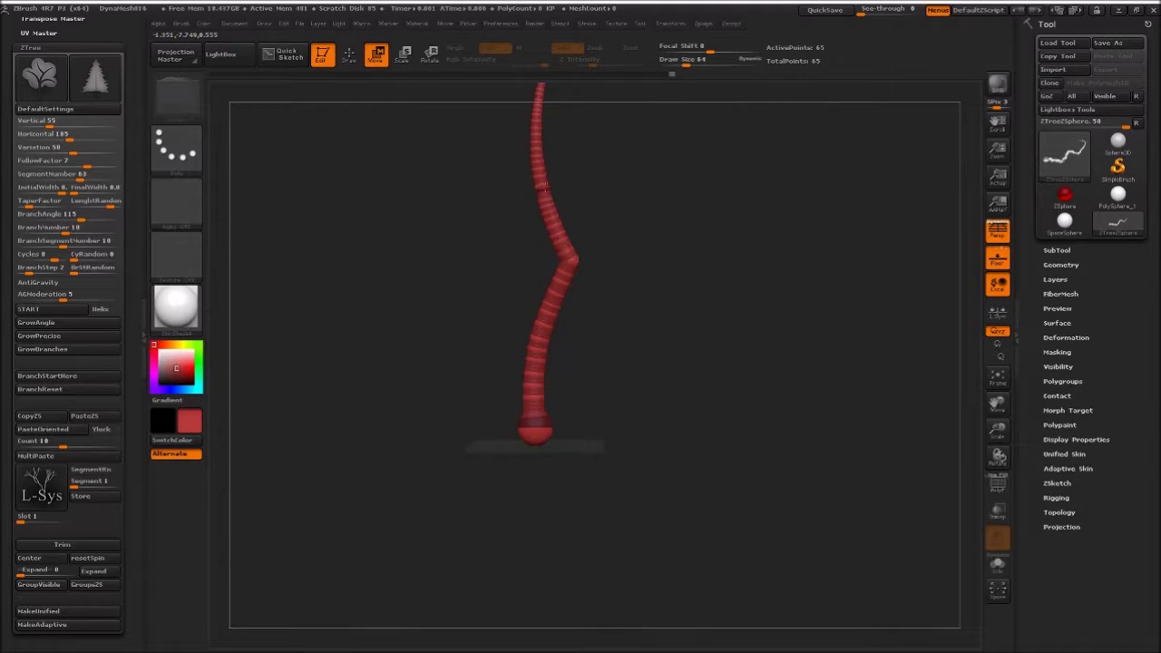
{"action": "mouse_move", "coordinate": [604, 213]}
{"action": "left_mouse_down"}
{"action": "mouse_move", "coordinate": [615, 339]}
{"action": "mouse_move", "coordinate": [469, 296]}
{"action": "left_mouse_up"}
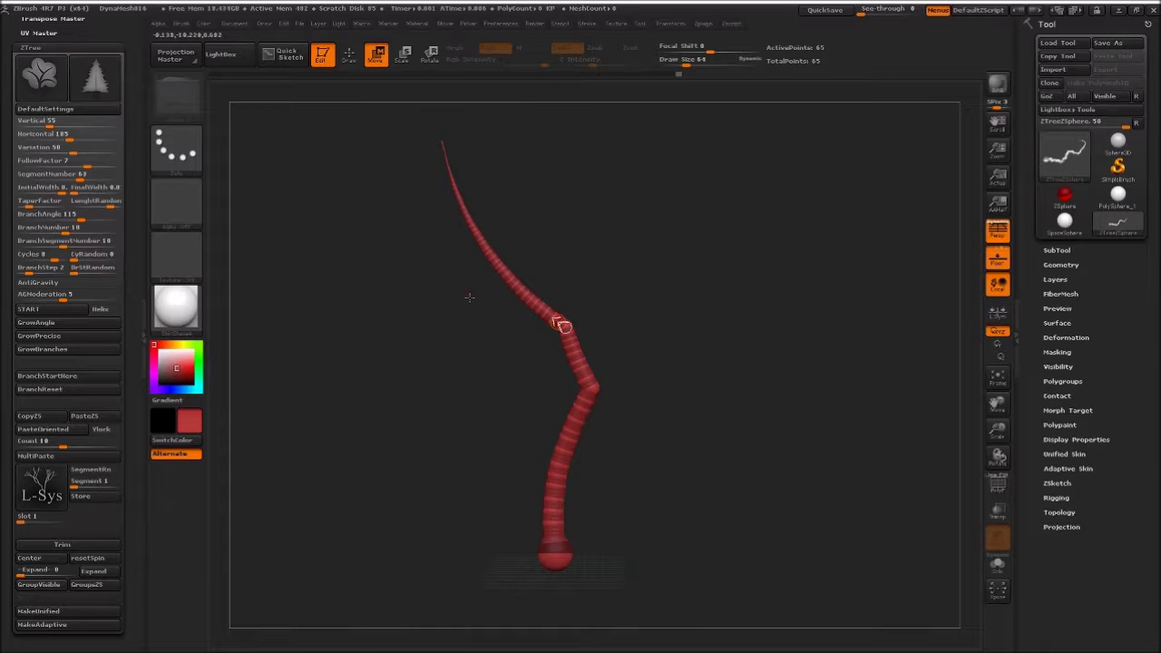
{"action": "scroll", "coordinate": [508, 272], "scroll_direction": "up", "scroll_amount": 5}
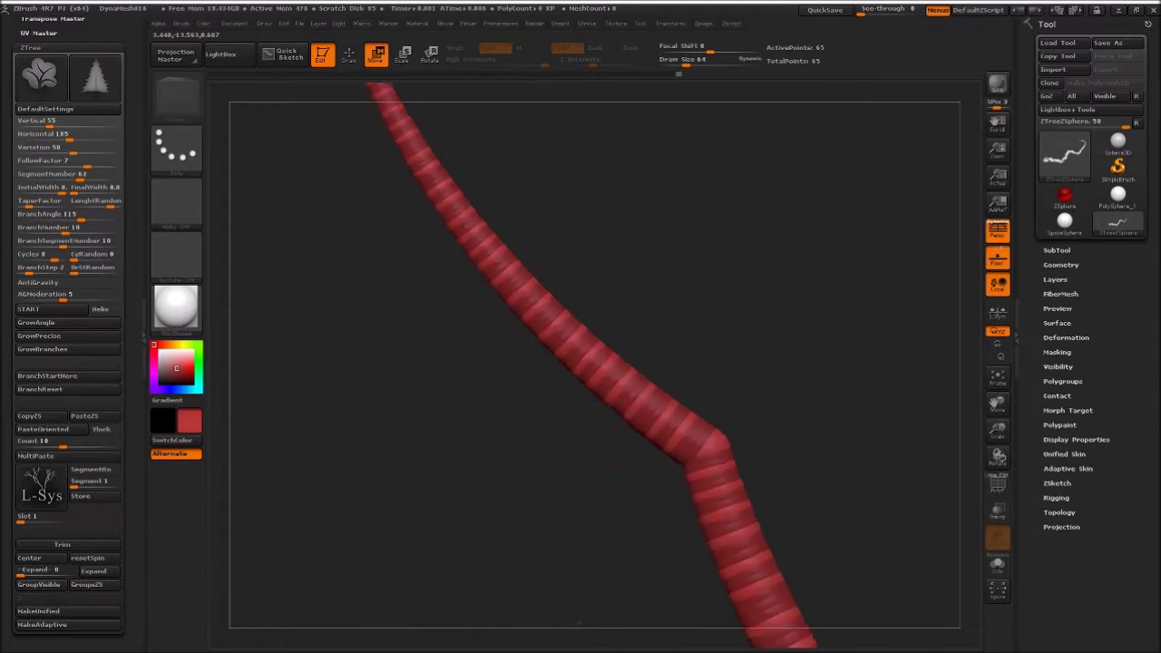
{"action": "left_click_drag", "start_coordinate": [526, 299], "coordinate": [531, 287]}
{"action": "scroll", "coordinate": [673, 230], "scroll_direction": "down", "scroll_amount": 2}
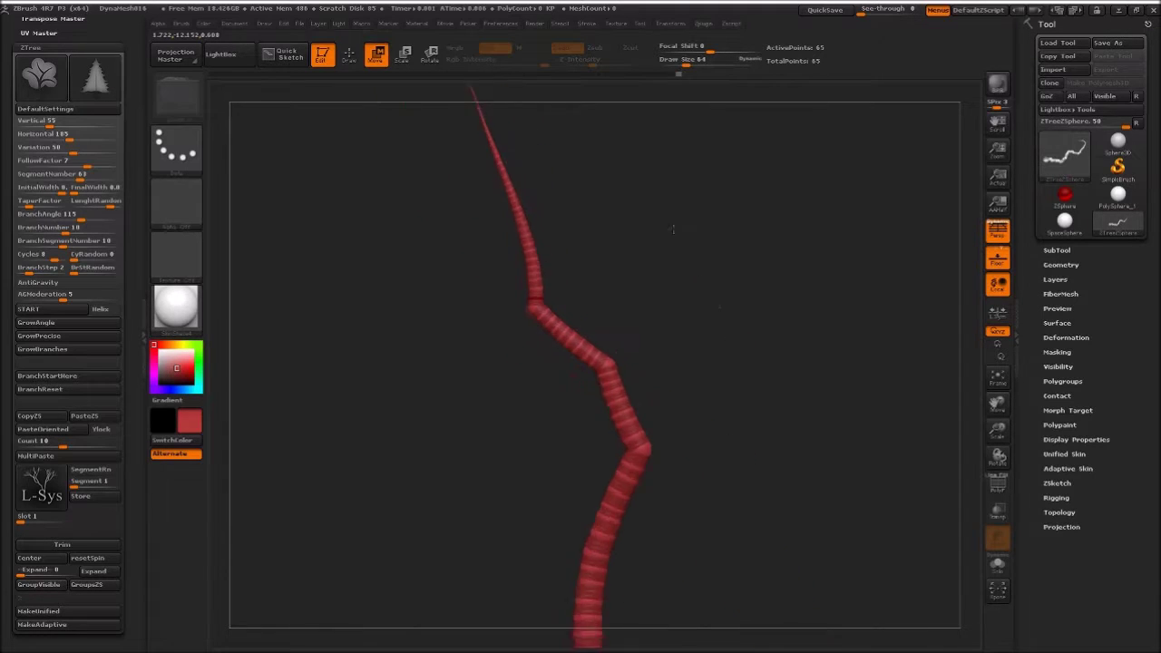
- Smooth the upper-joint kinks so the tip leans up-left, leaving a straight-looking trunk
{"action": "left_click_drag", "start_coordinate": [672, 229], "coordinate": [635, 238]}
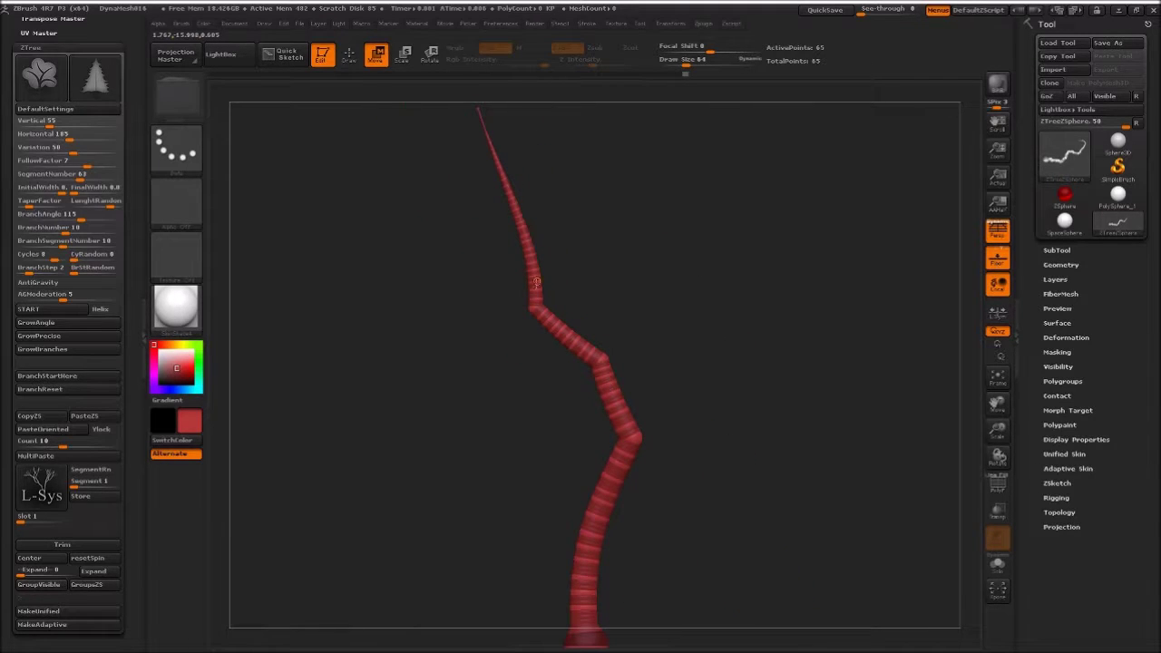
{"action": "left_click_drag", "start_coordinate": [525, 247], "coordinate": [590, 256]}
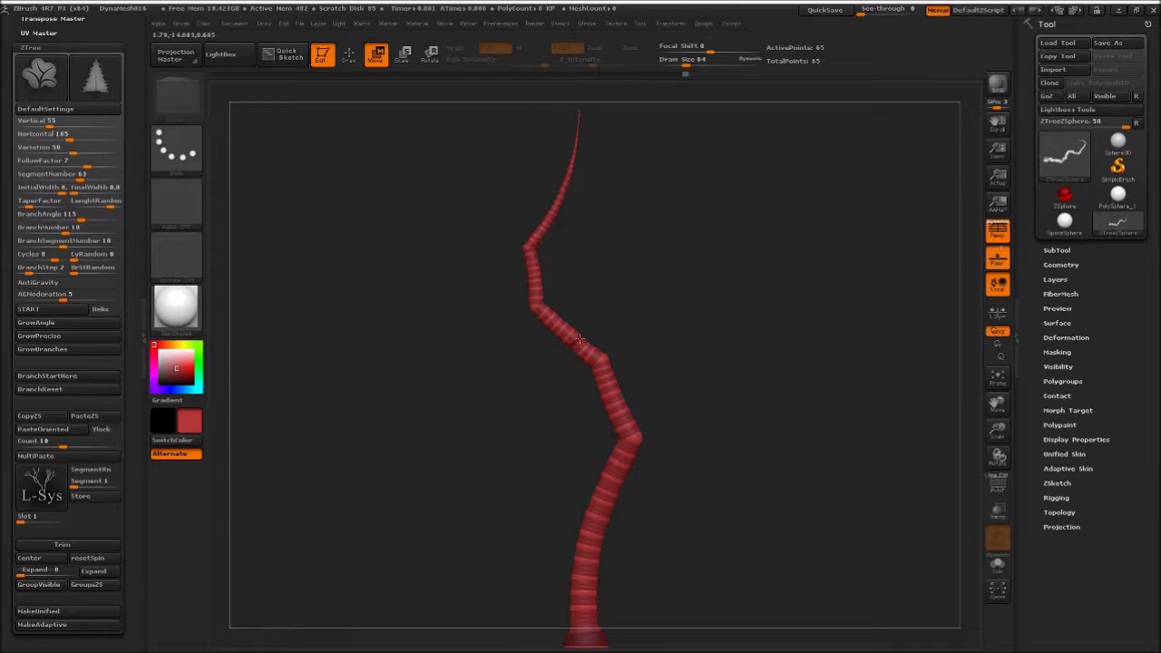
{"action": "left_click_drag", "start_coordinate": [530, 247], "coordinate": [559, 238]}
{"action": "mouse_move", "coordinate": [596, 526]}
{"action": "left_mouse_down"}
{"action": "mouse_move", "coordinate": [590, 497]}
{"action": "mouse_move", "coordinate": [560, 544]}
{"action": "mouse_move", "coordinate": [562, 445]}
{"action": "left_mouse_up"}
{"action": "mouse_move", "coordinate": [601, 363]}
{"action": "left_mouse_down"}
{"action": "mouse_move", "coordinate": [700, 298]}
{"action": "mouse_move", "coordinate": [539, 241]}
{"action": "mouse_move", "coordinate": [555, 228]}
{"action": "left_mouse_up"}
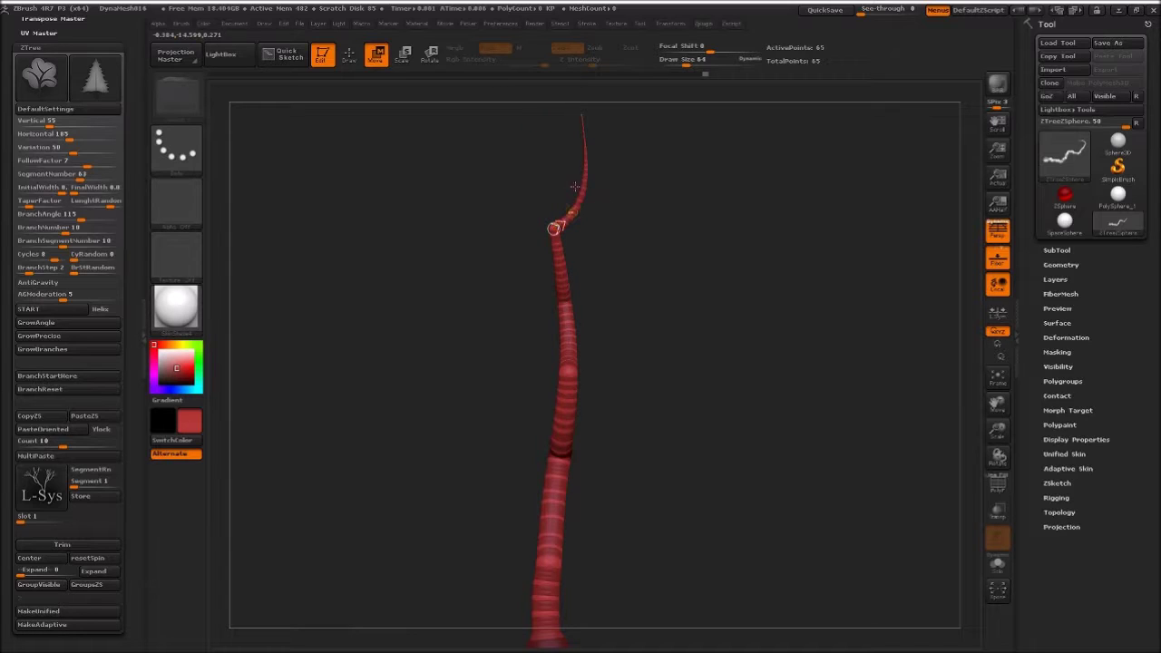
{"action": "left_click_drag", "start_coordinate": [586, 183], "coordinate": [581, 186]}
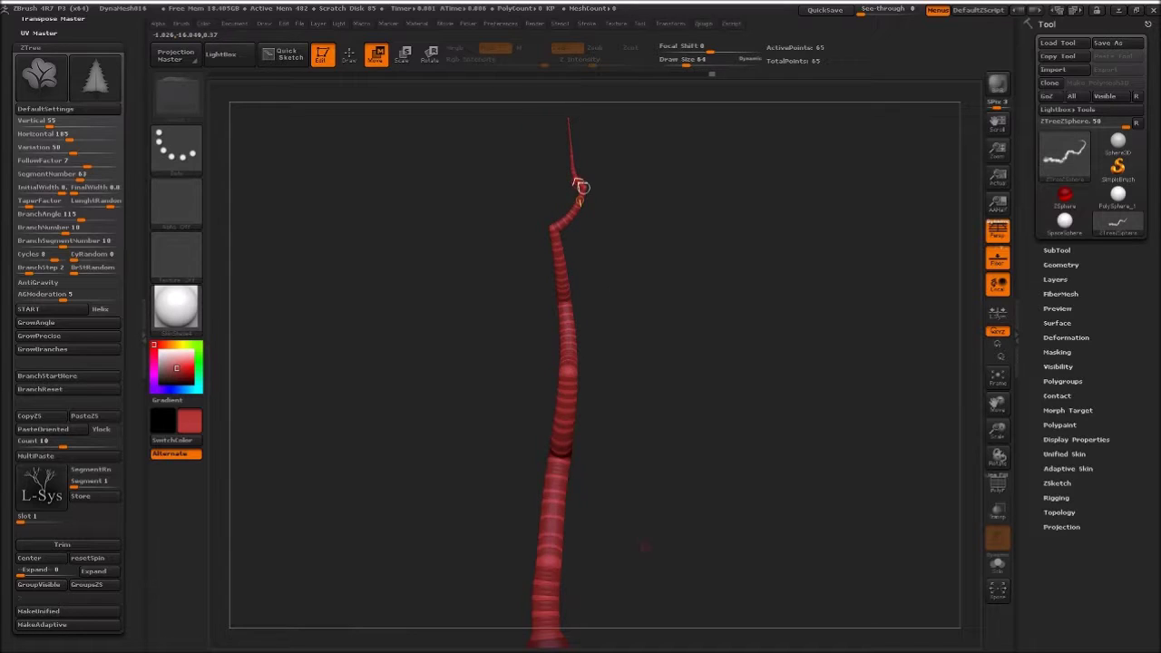
{"action": "mouse_move", "coordinate": [734, 505]}
{"action": "left_mouse_down"}
{"action": "mouse_move", "coordinate": [614, 422]}
{"action": "mouse_move", "coordinate": [583, 542]}
{"action": "left_mouse_up"}
{"action": "left_click_drag", "start_coordinate": [552, 498], "coordinate": [557, 451]}
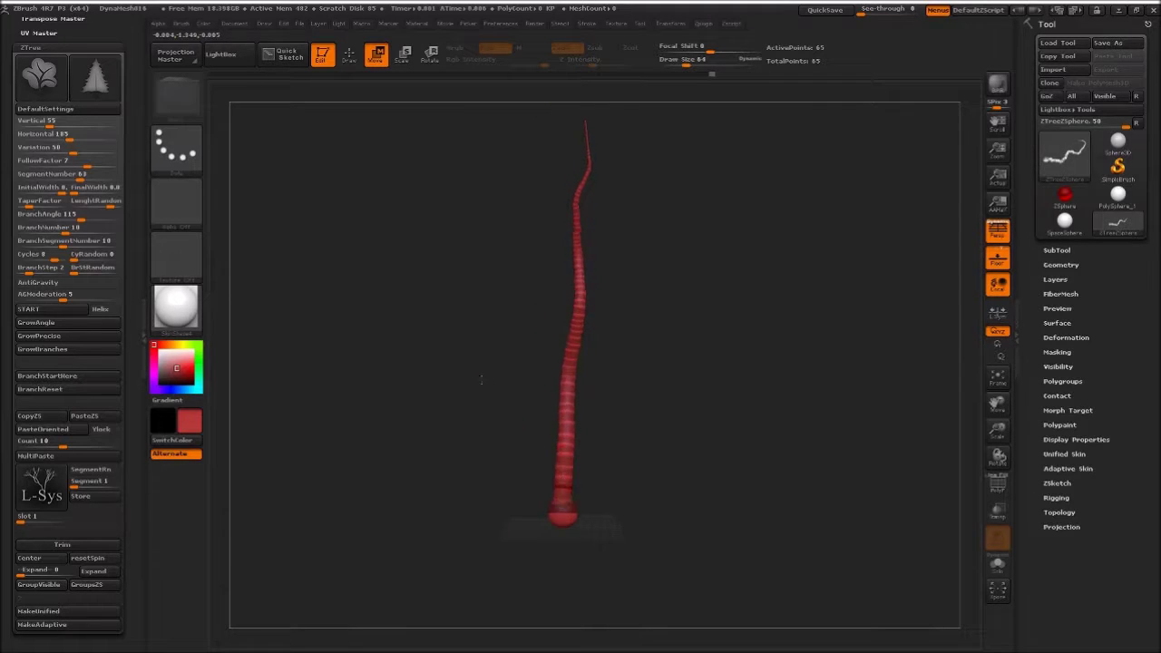
{"action": "left_click_drag", "start_coordinate": [480, 384], "coordinate": [477, 486]}
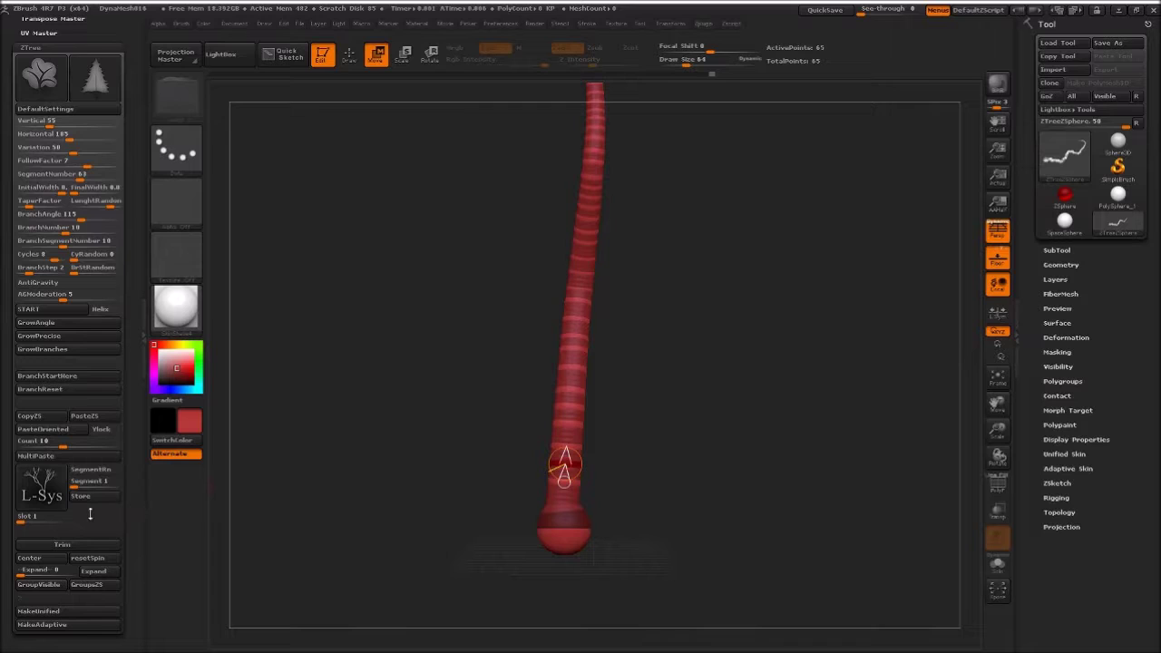
- Paste four copied branches around the first trunk point with PasteOriented
{"action": "left_click", "coordinate": [65, 433]}
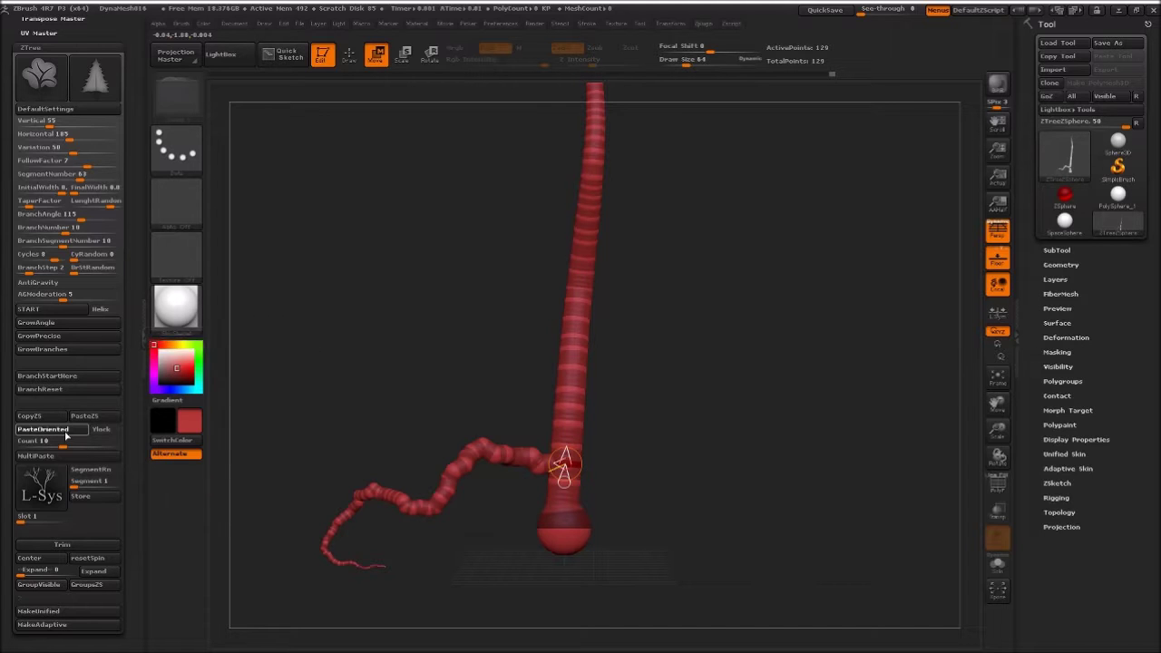
{"action": "left_click", "coordinate": [66, 434]}
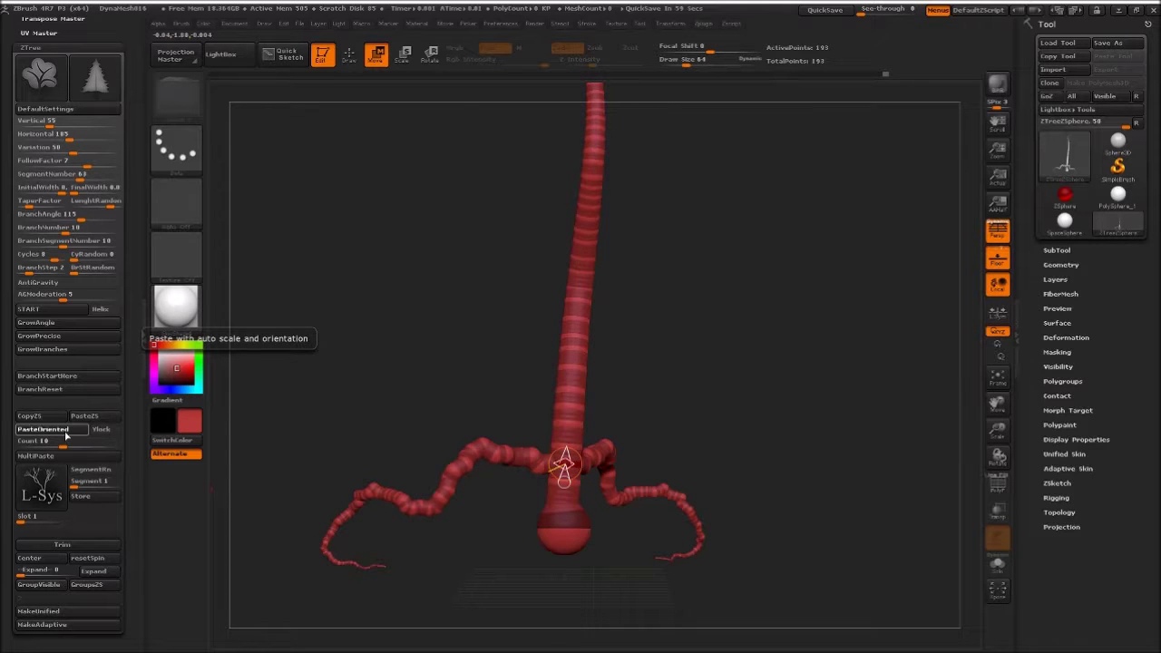
{"action": "left_click", "coordinate": [65, 433]}
{"action": "left_click", "coordinate": [66, 434]}
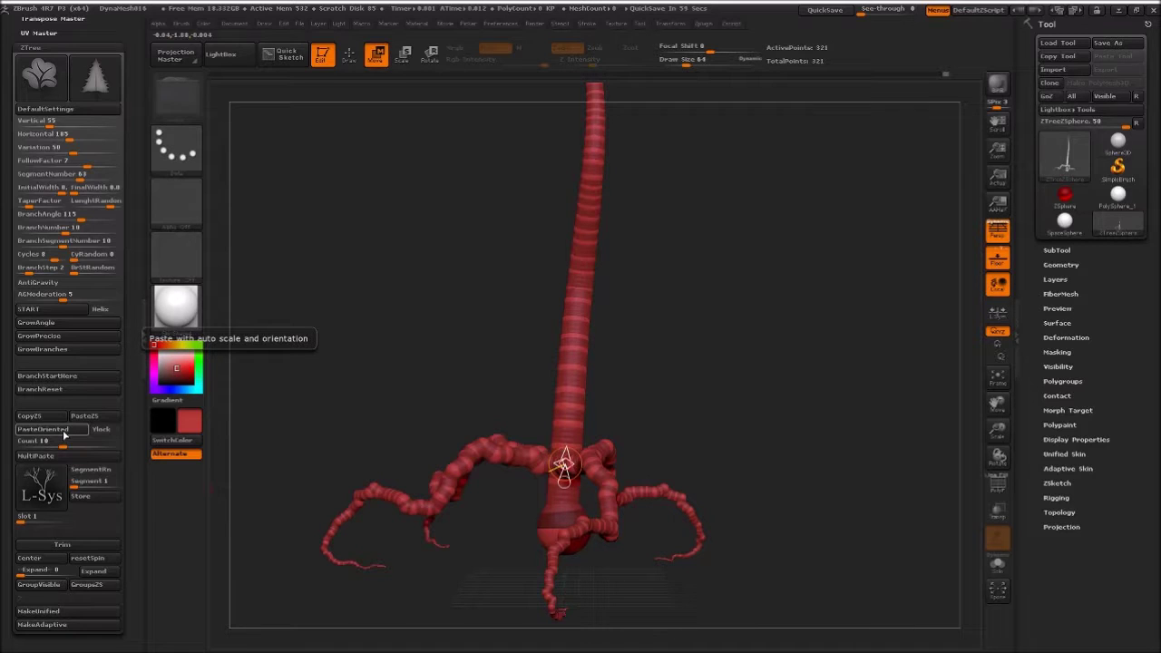
- Select a higher trunk ZSphere and paste four more branches on its right and left
{"action": "left_click", "coordinate": [571, 355]}
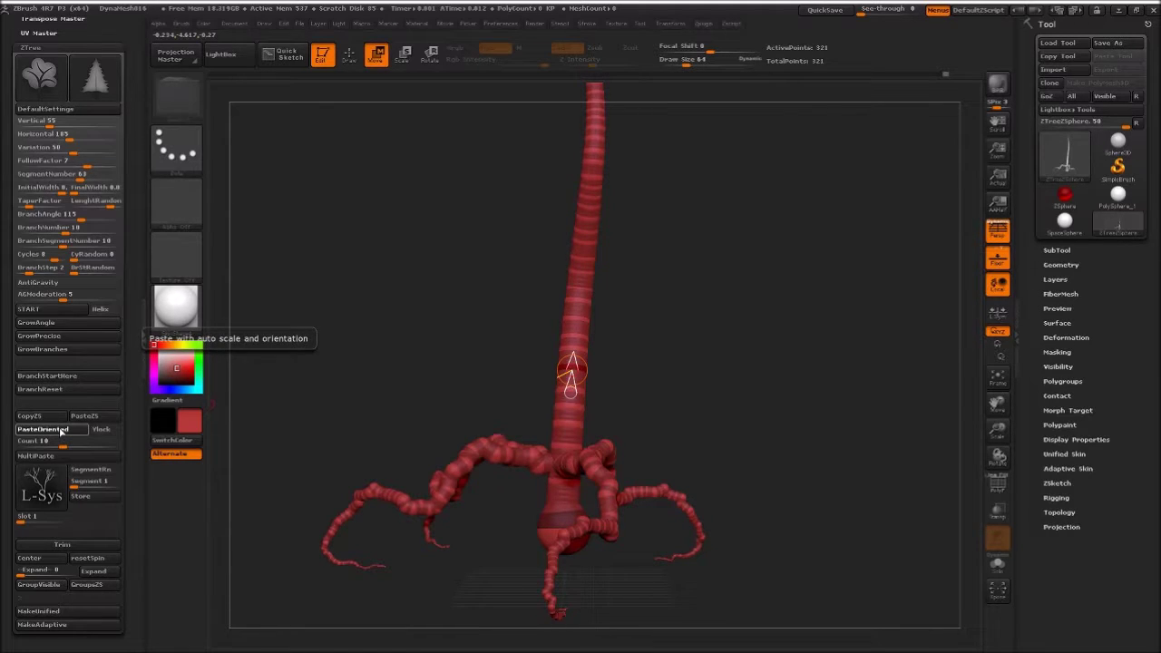
{"action": "left_click", "coordinate": [60, 432]}
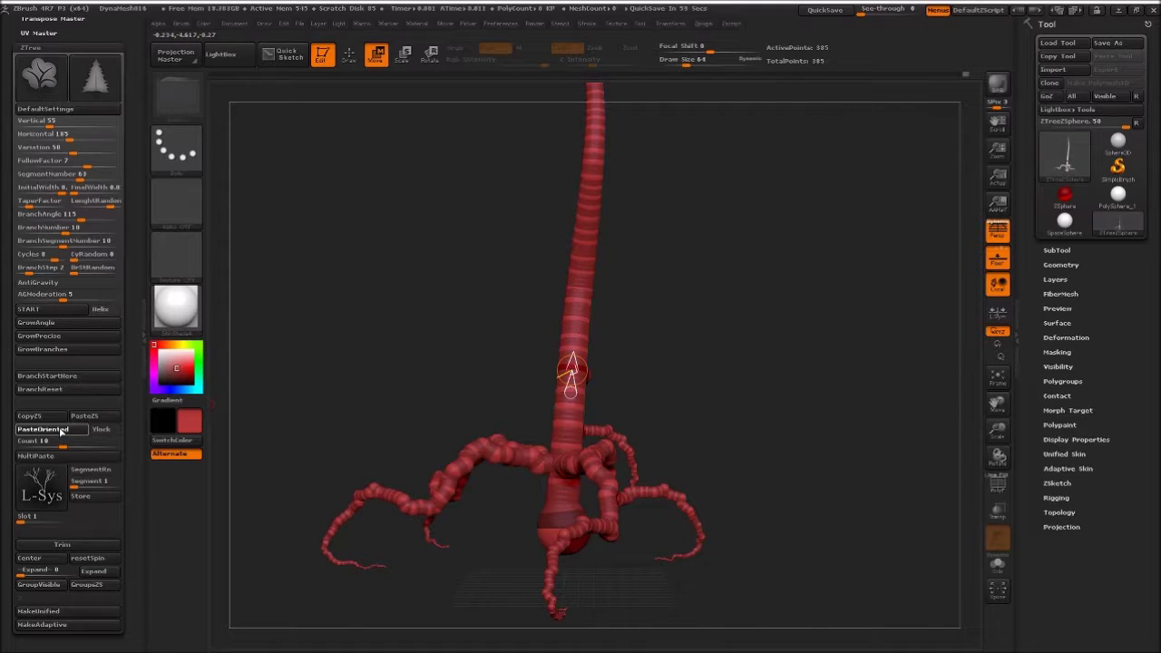
{"action": "left_click", "coordinate": [60, 432]}
{"action": "left_click", "coordinate": [60, 432]}
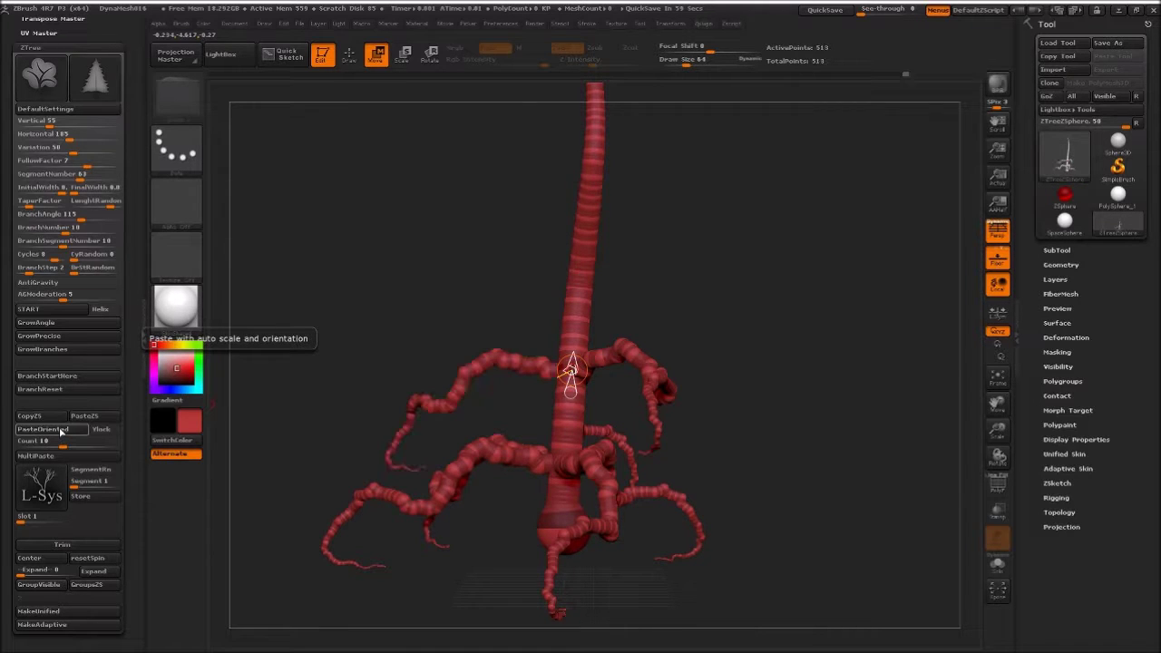
{"action": "left_click", "coordinate": [60, 432]}
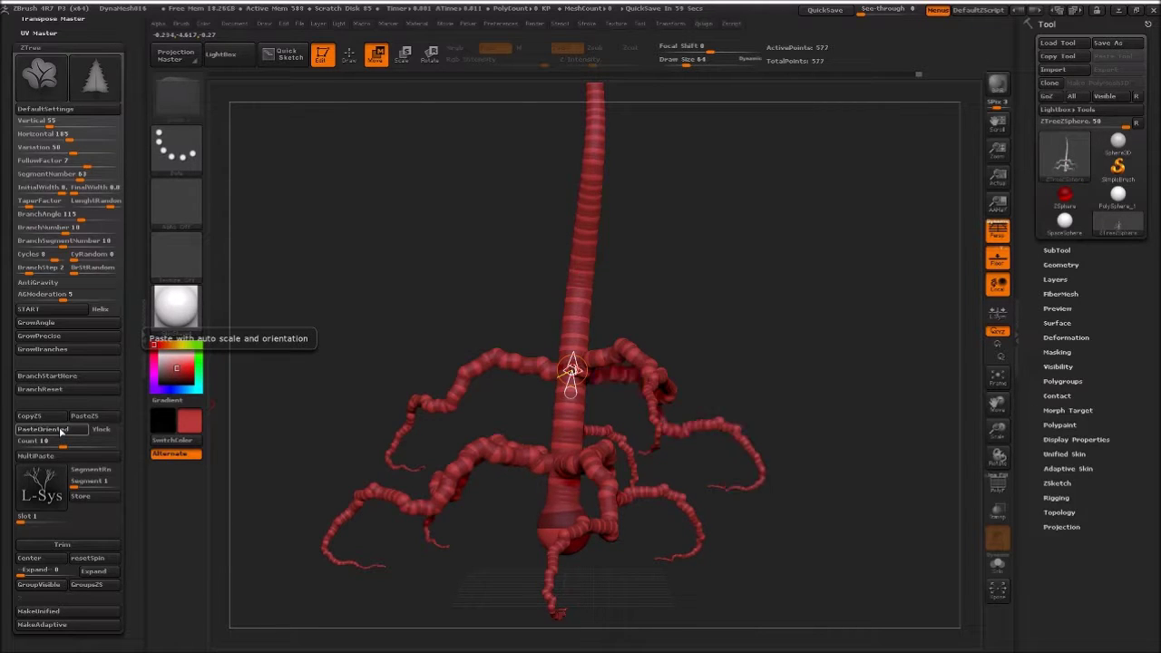
{"action": "left_click", "coordinate": [568, 311]}
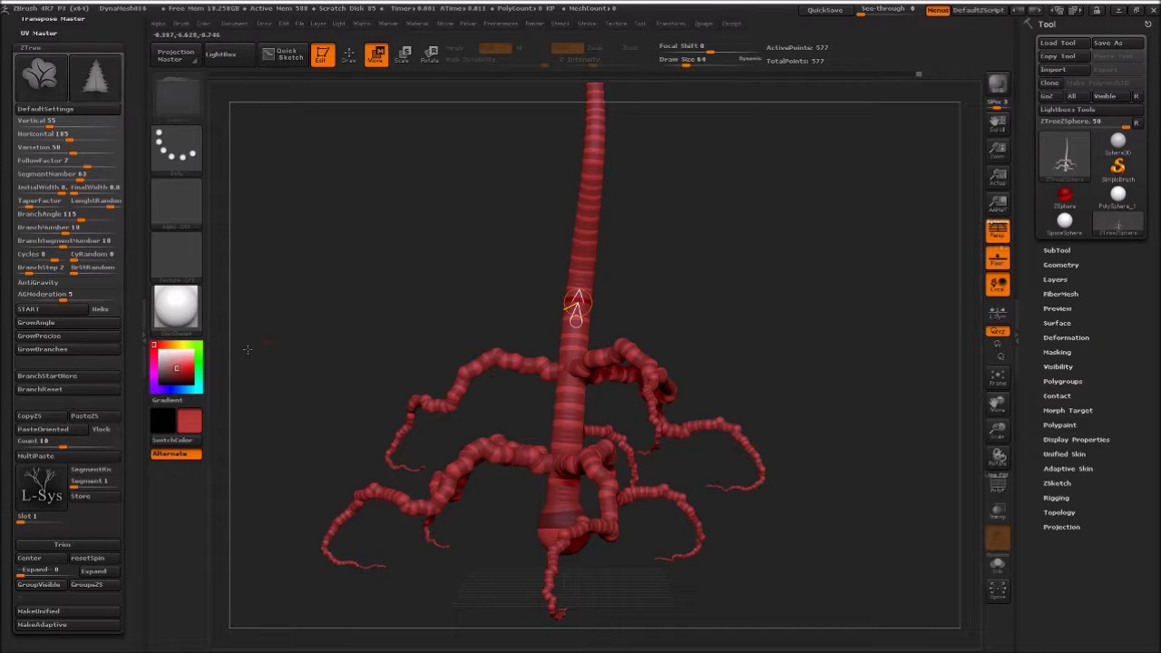
- Paste five more branches at the marked trunk spot, extending both right and left
{"action": "left_click", "coordinate": [75, 429]}
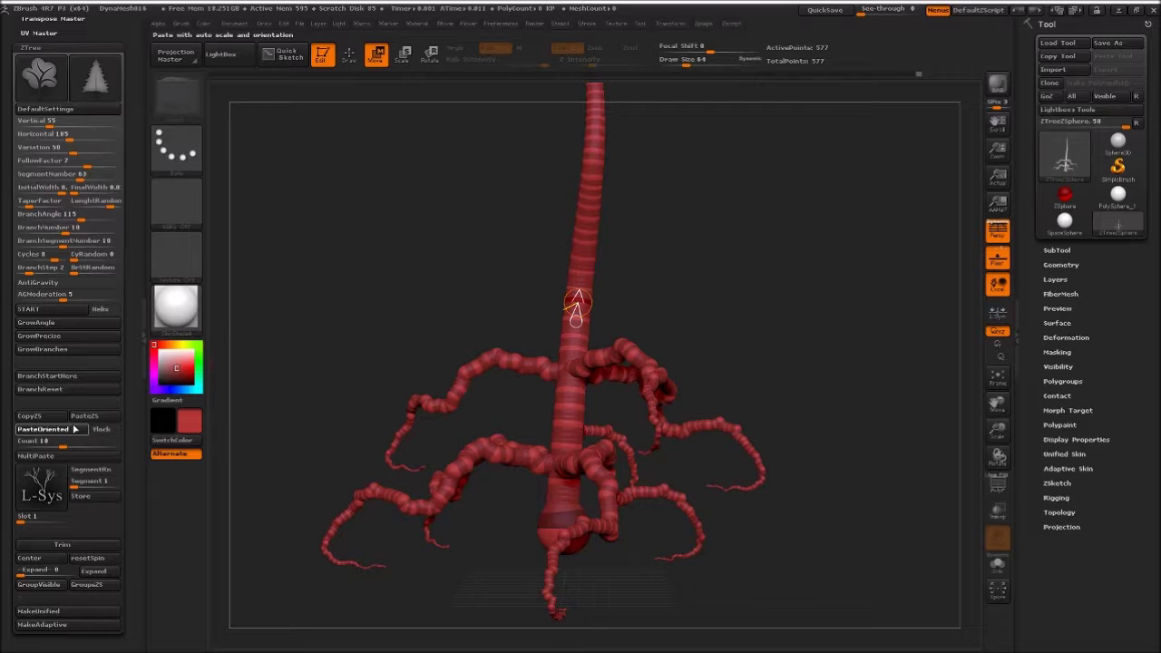
{"action": "left_click", "coordinate": [76, 429]}
{"action": "left_click", "coordinate": [75, 429]}
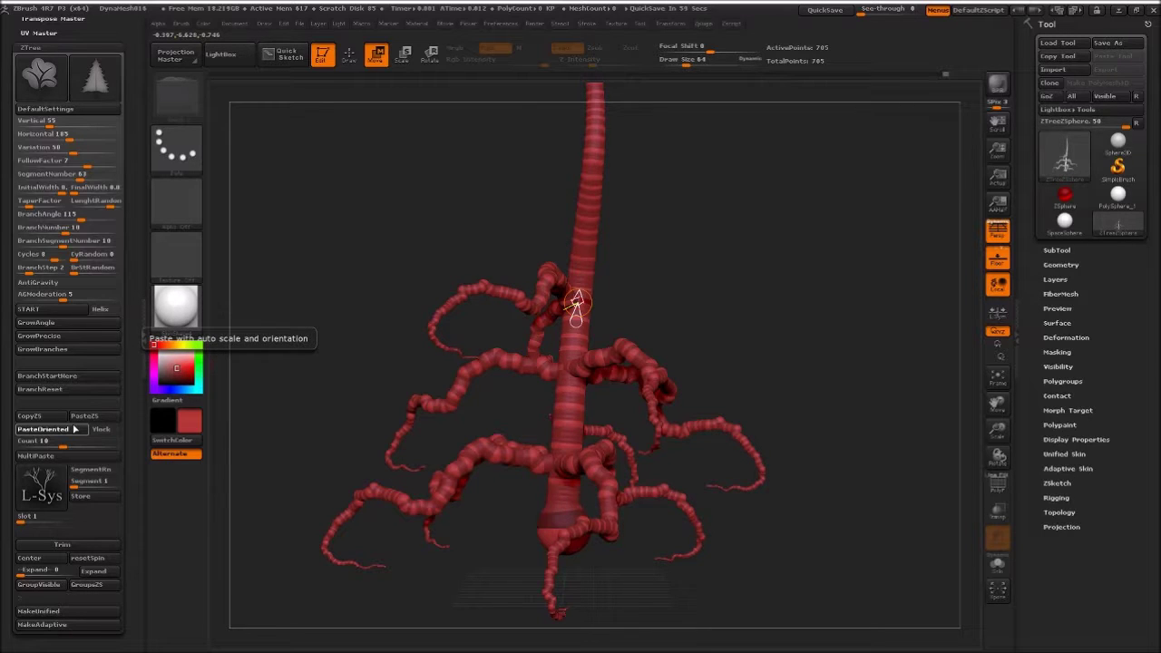
{"action": "left_click", "coordinate": [75, 430]}
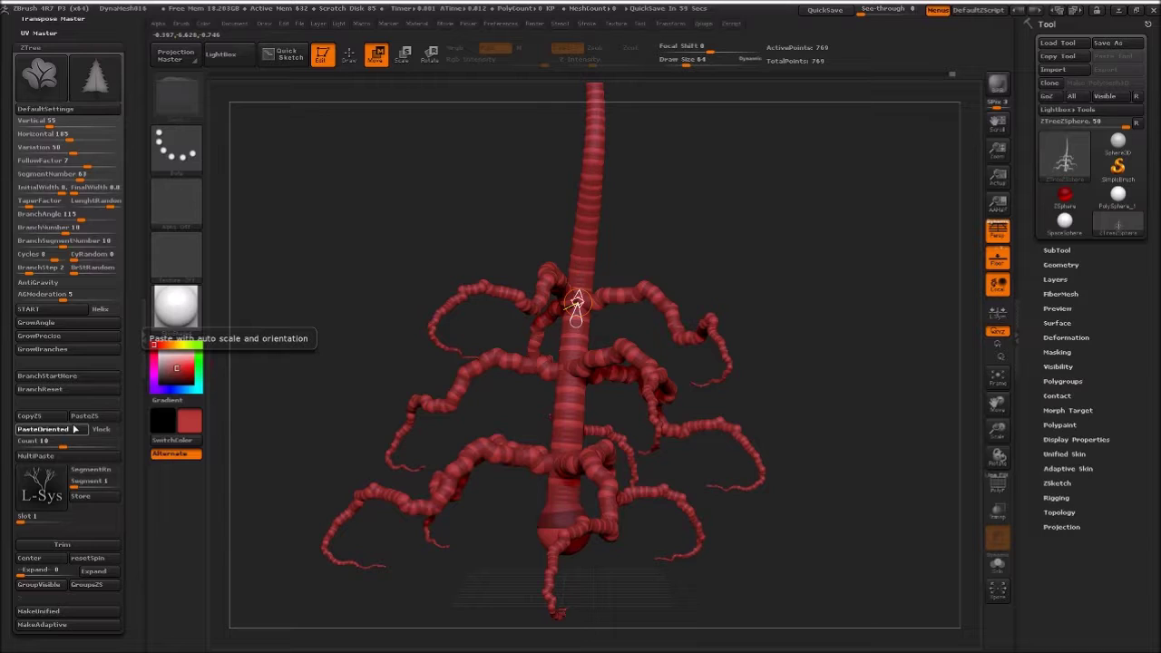
{"action": "left_click", "coordinate": [75, 429]}
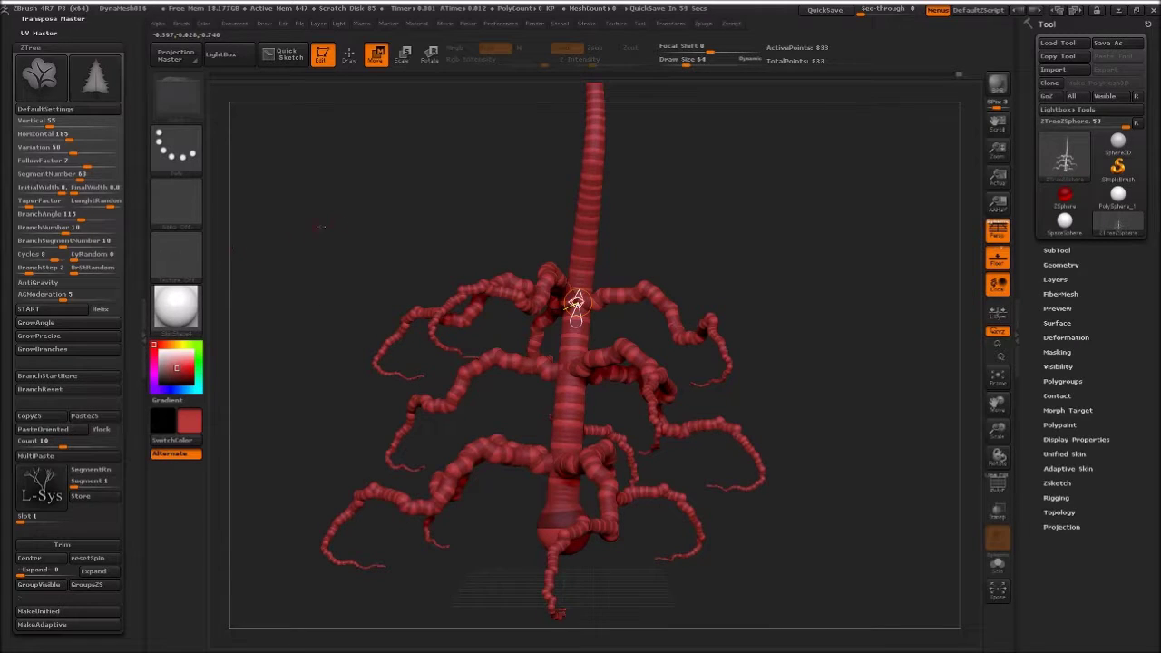
- Move the paste point further up the trunk and paste three branches there
{"action": "left_click", "coordinate": [586, 230]}
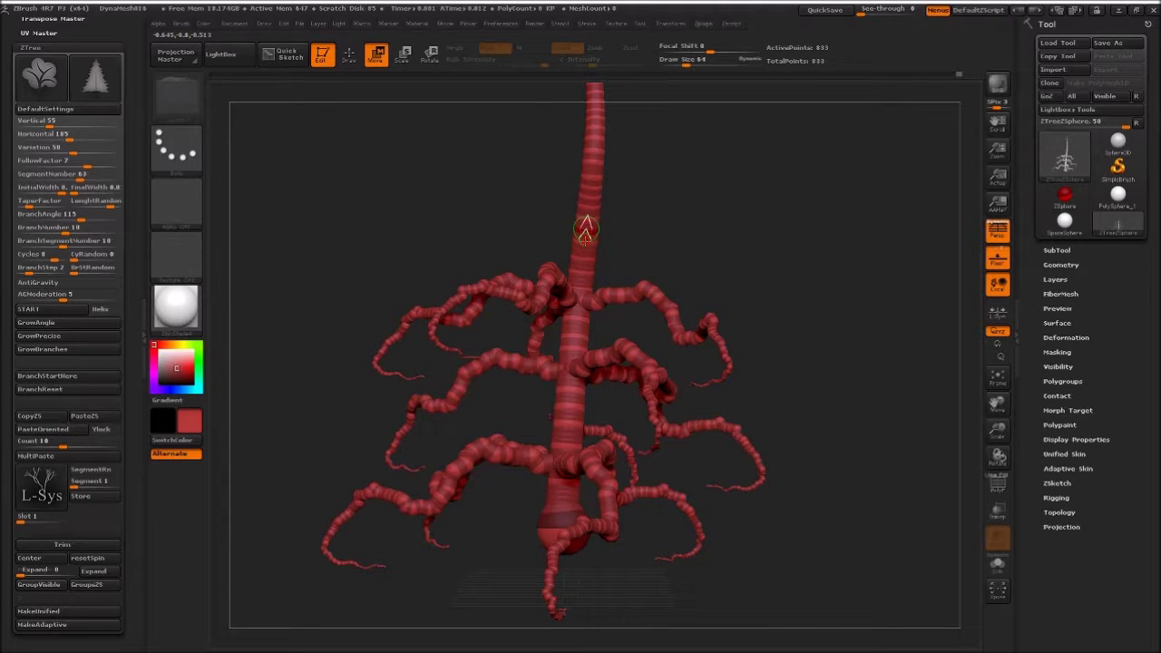
{"action": "left_click", "coordinate": [45, 432]}
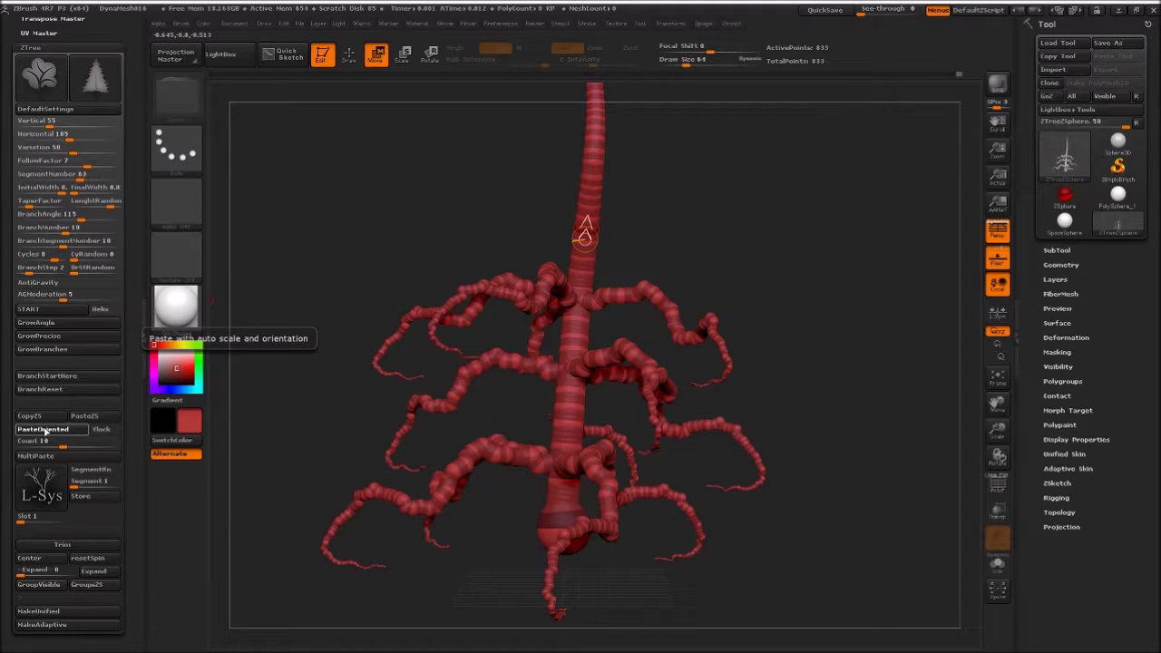
{"action": "left_click", "coordinate": [45, 432]}
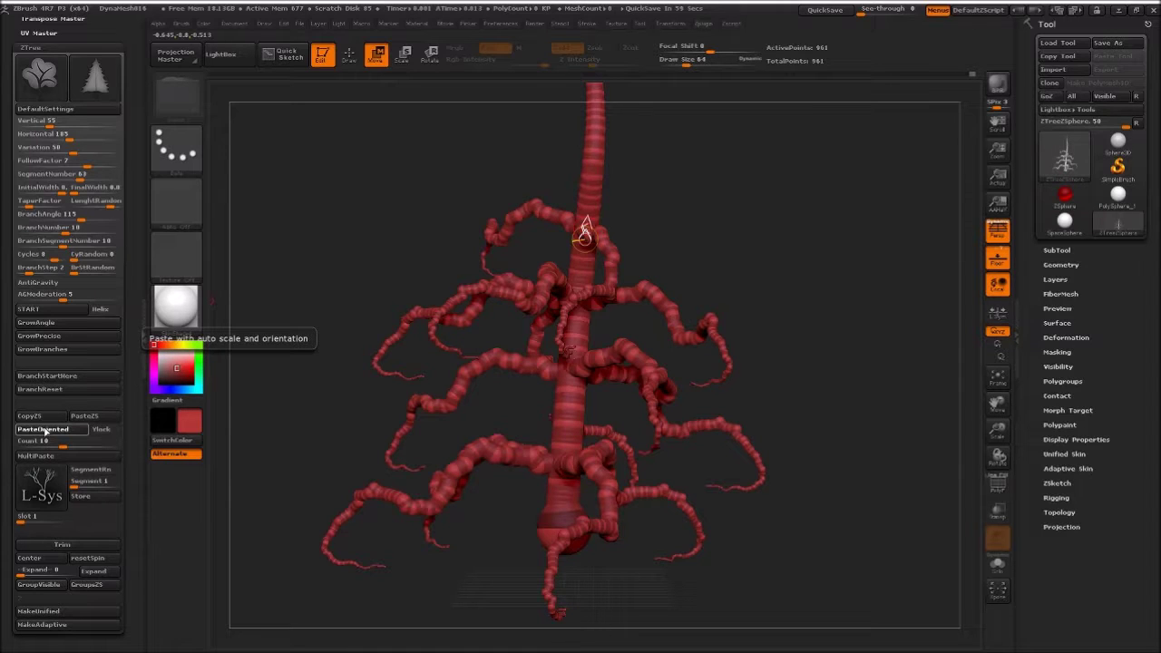
{"action": "left_click", "coordinate": [45, 432]}
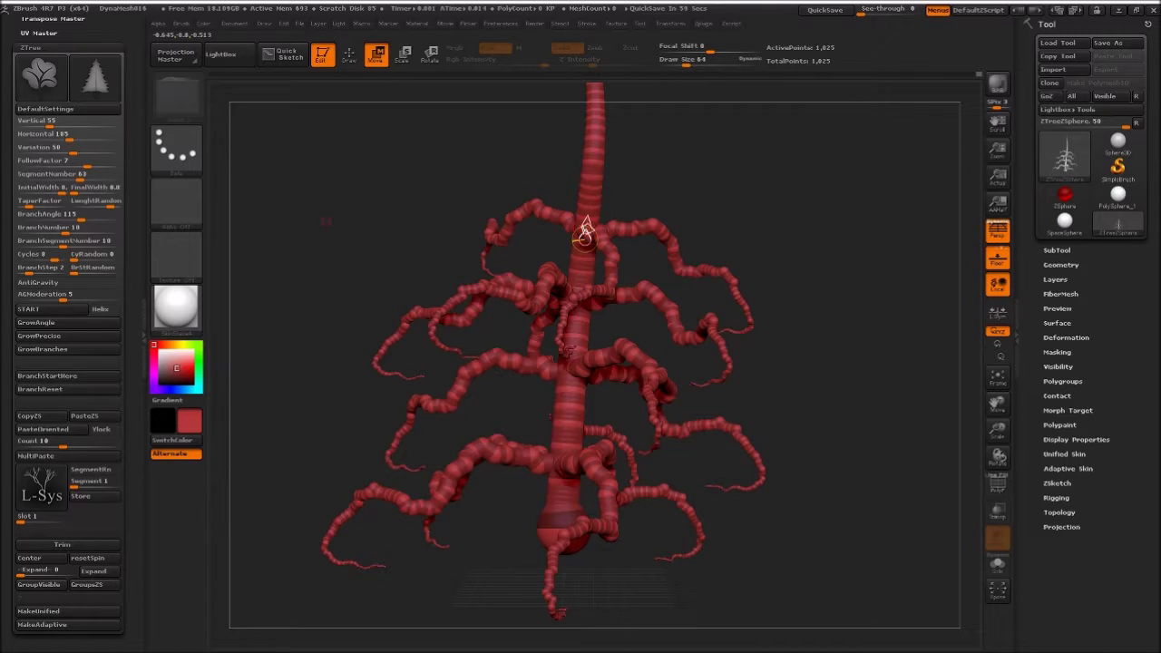
{"action": "left_click_drag", "start_coordinate": [313, 327], "coordinate": [554, 267]}
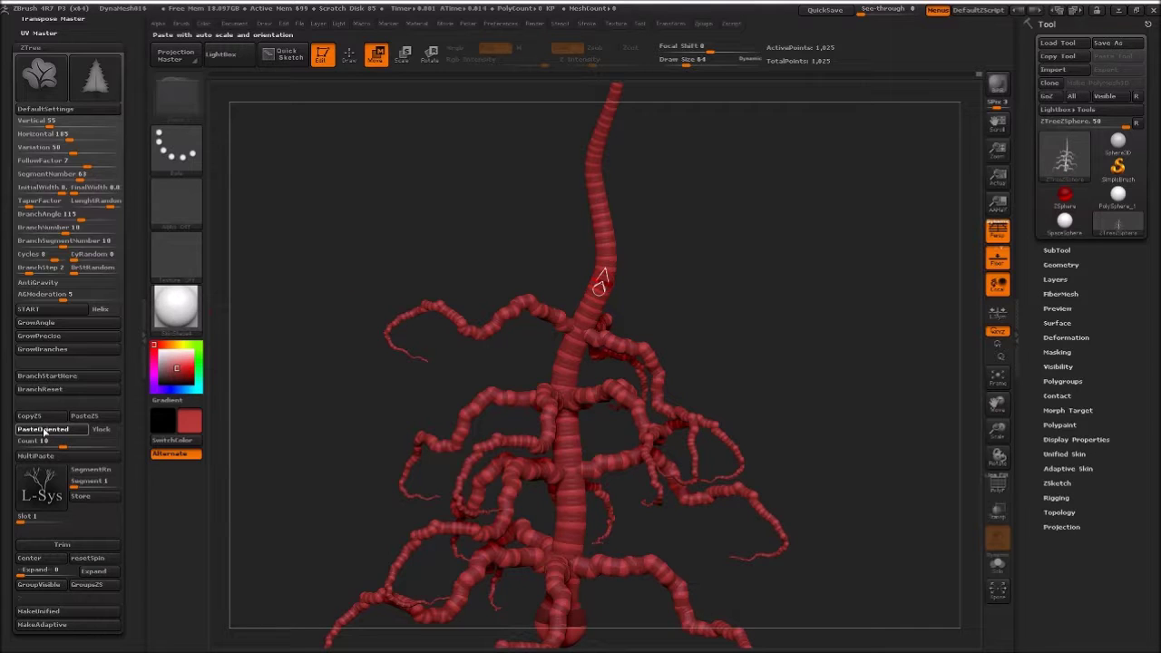
- Paste three more branches around the trunk from a rotated viewpoint
{"action": "left_click", "coordinate": [42, 432]}
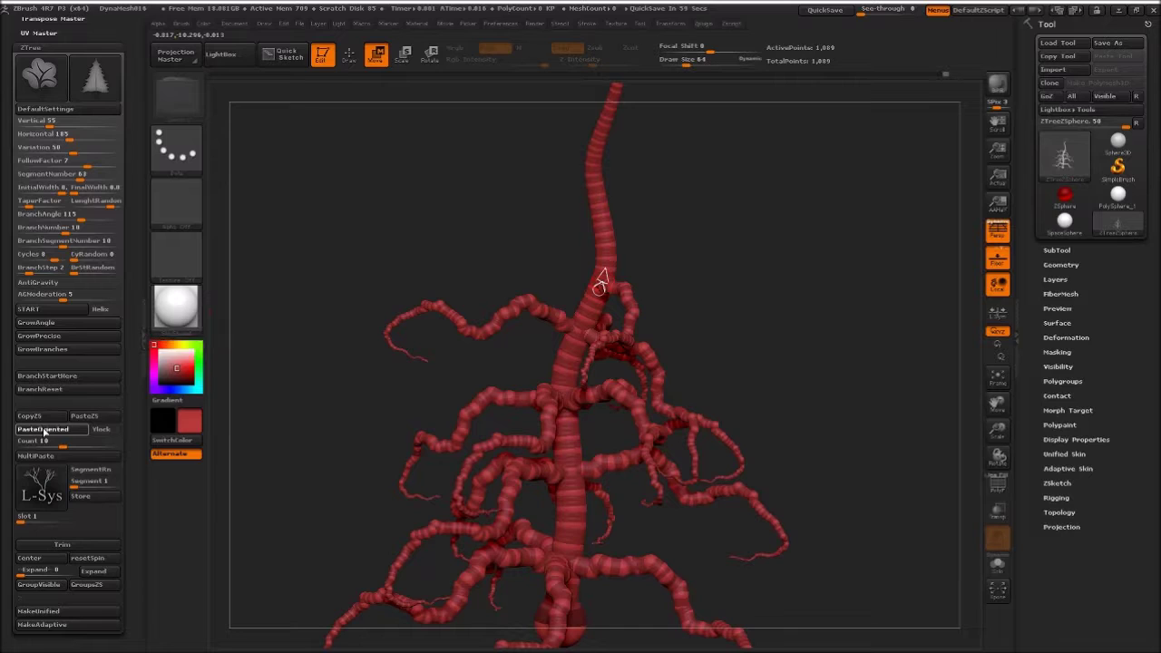
{"action": "left_click", "coordinate": [43, 432]}
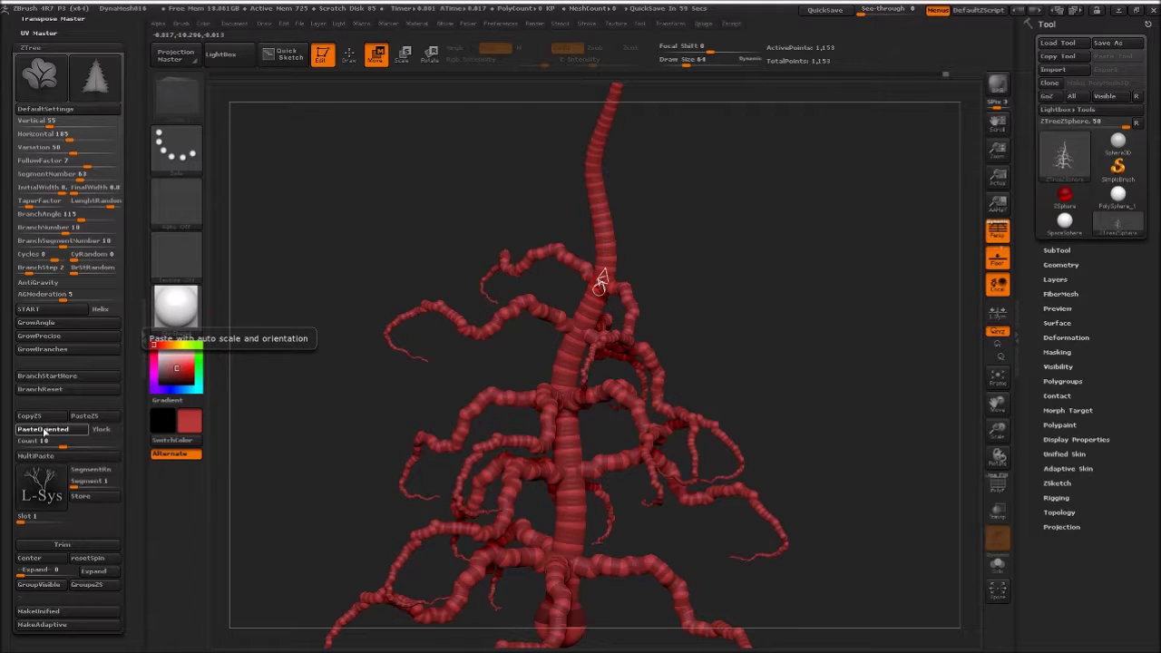
{"action": "left_click", "coordinate": [43, 432]}
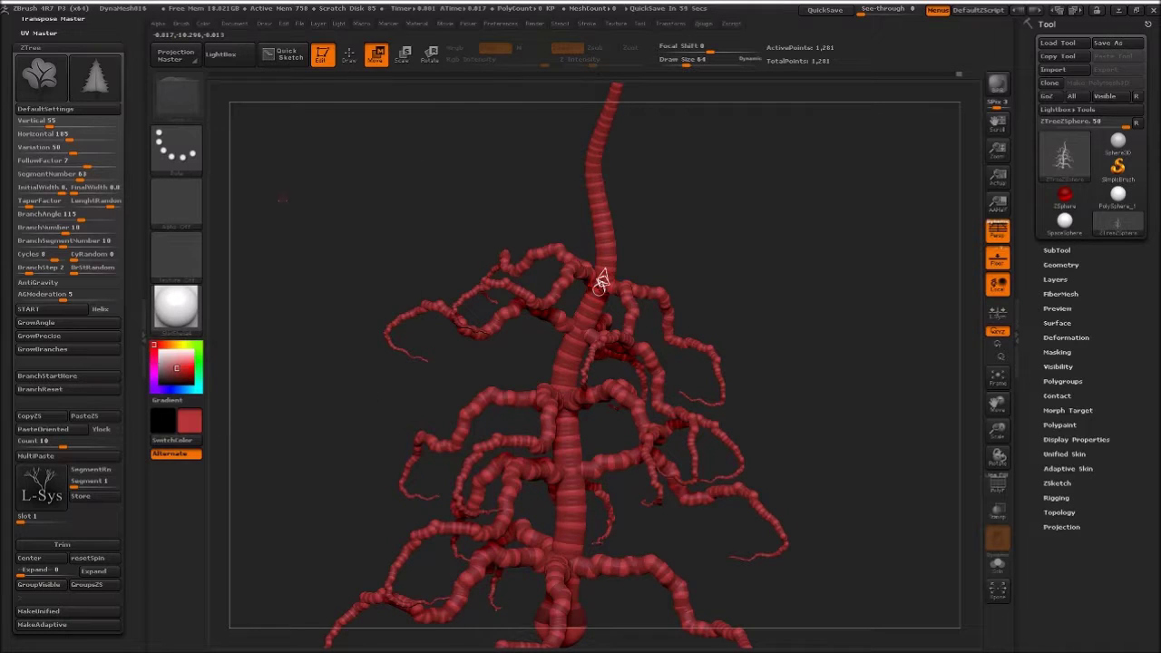
{"action": "left_click_drag", "start_coordinate": [353, 235], "coordinate": [382, 270]}
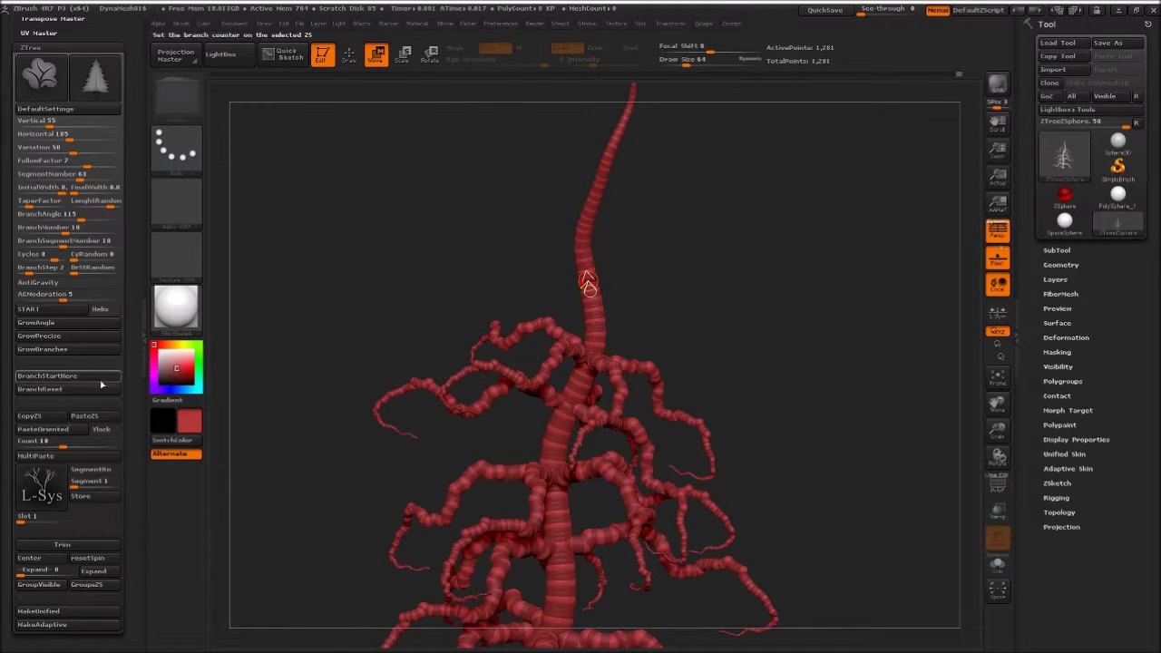
- Paste four branches around the upper trunk, on both right and left sides
{"action": "left_click", "coordinate": [52, 432]}
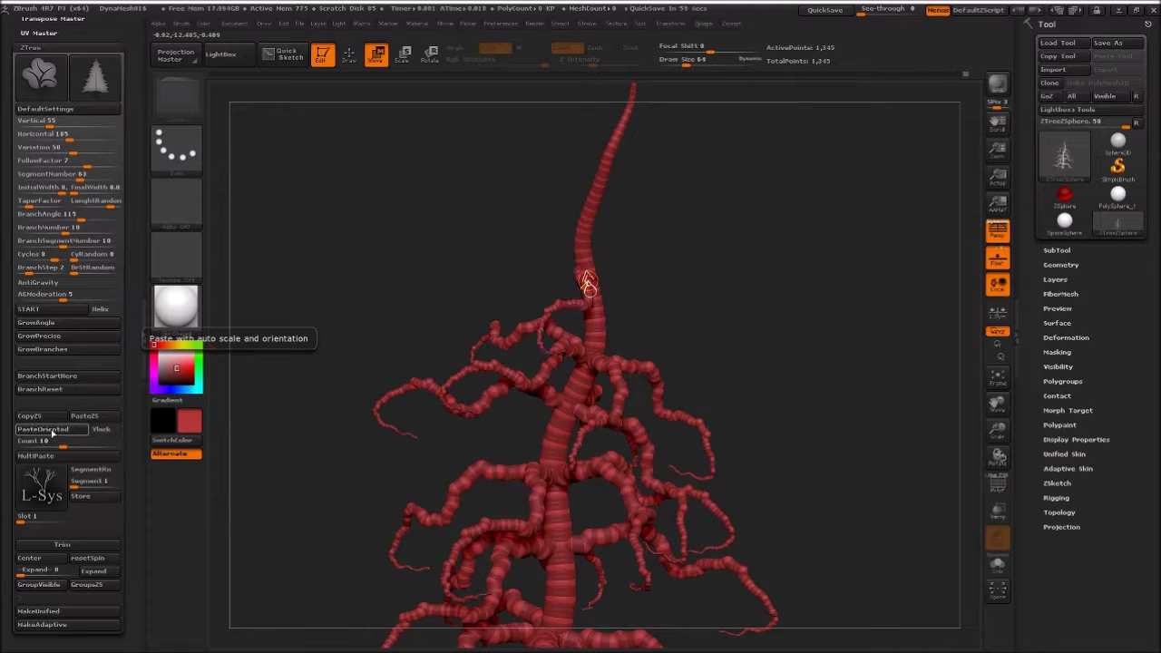
{"action": "left_click", "coordinate": [52, 432]}
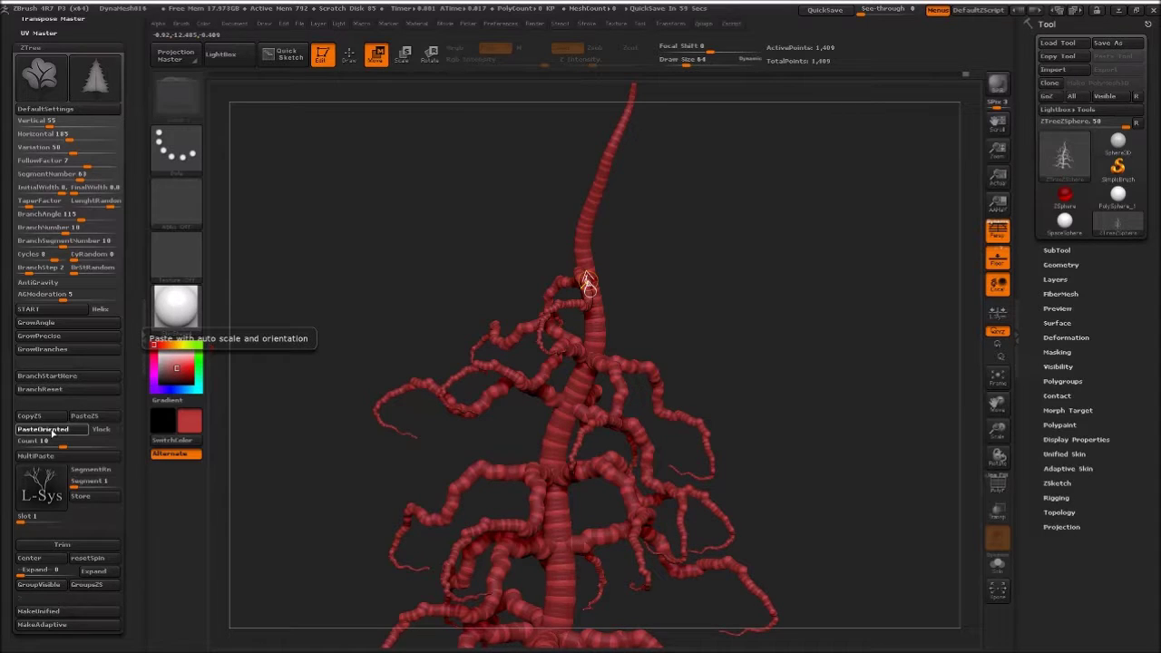
{"action": "left_click", "coordinate": [52, 432]}
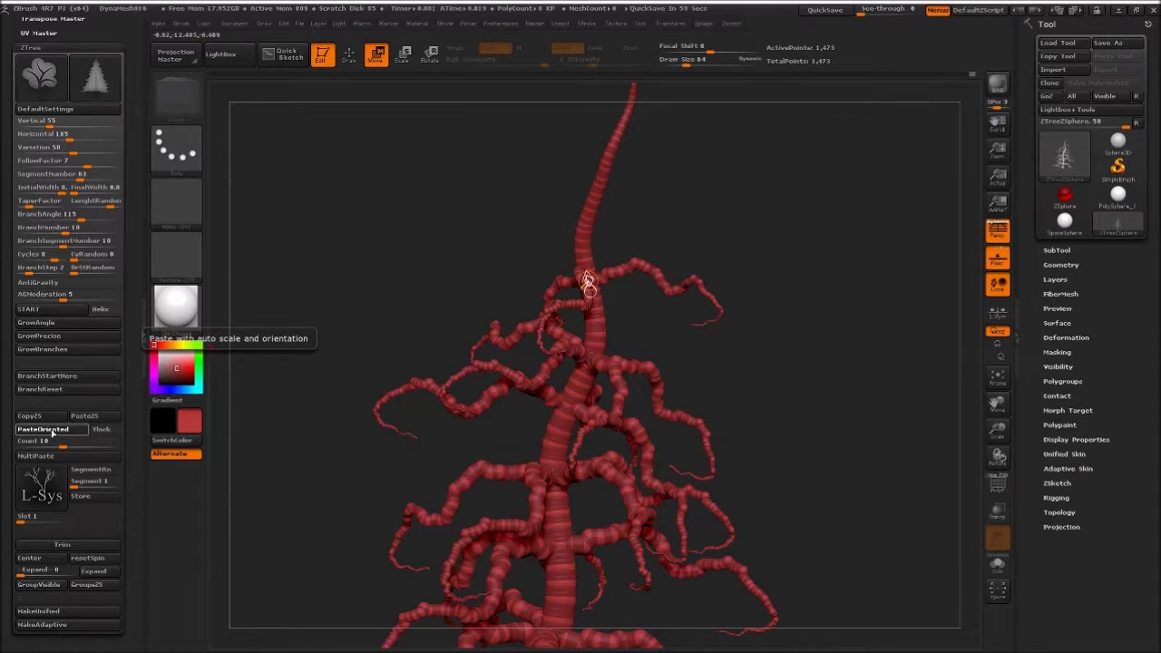
{"action": "left_click", "coordinate": [51, 432]}
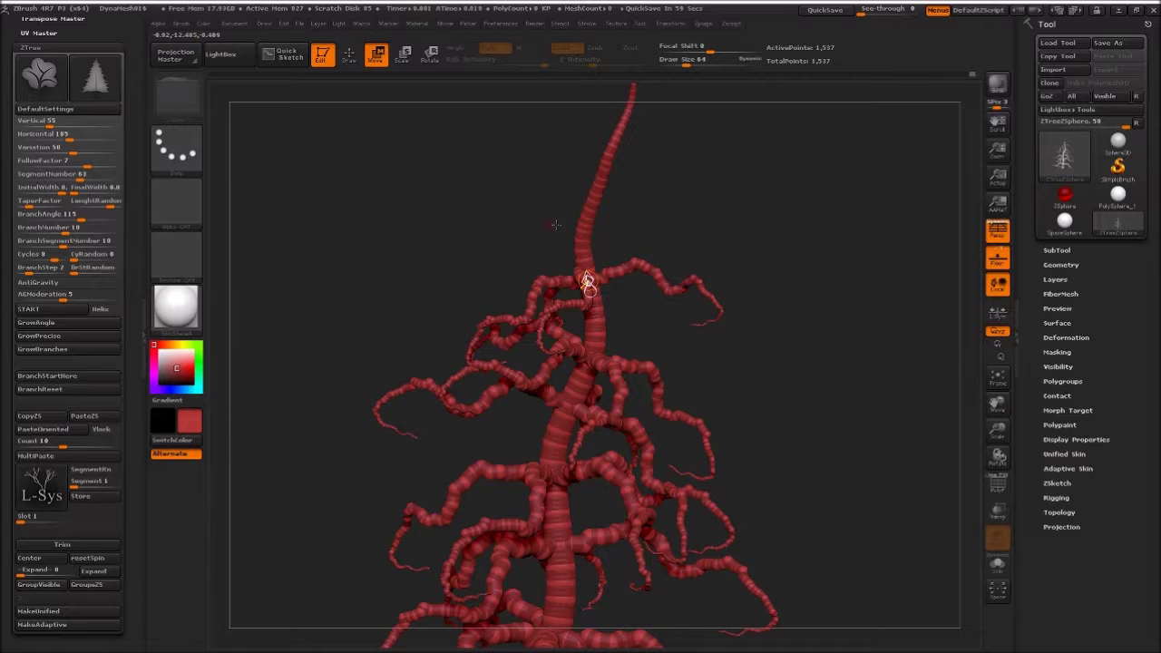
- Paste a branch at a new point near the trunk top, then leave Edit mode
{"action": "left_click", "coordinate": [585, 222]}
{"action": "left_click", "coordinate": [32, 415]}
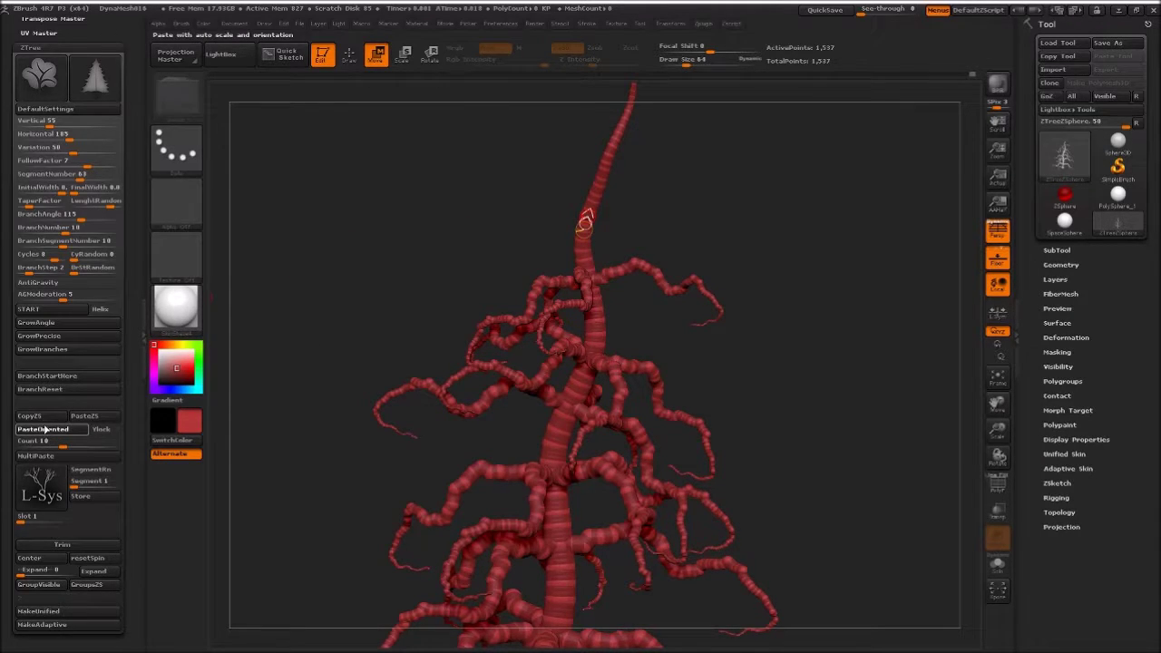
{"action": "left_click", "coordinate": [45, 430]}
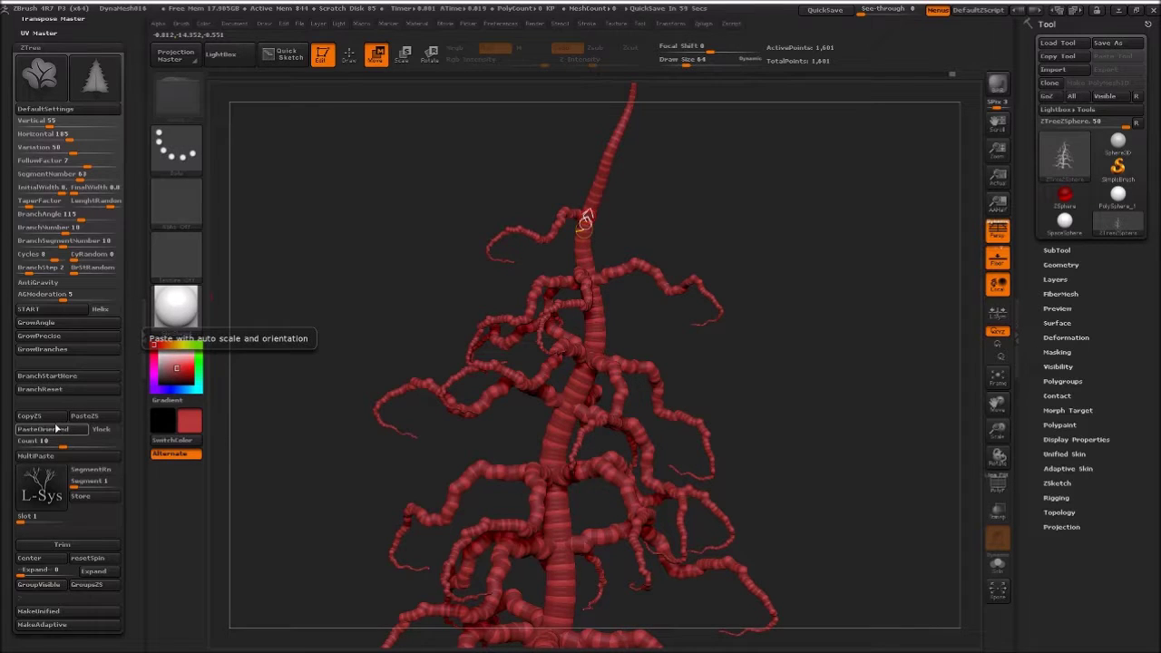
{"action": "key", "text": "t"}
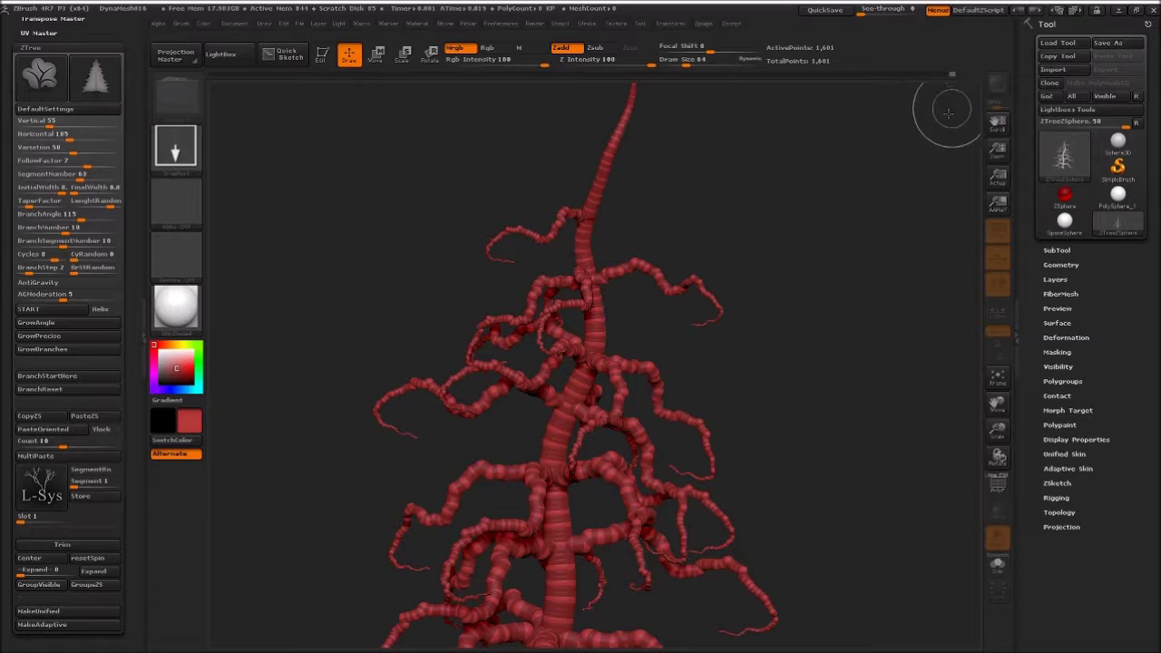
- Return to editing the single front-facing tree and paste one more branch near its top
{"action": "mouse_move", "coordinate": [390, 234]}
{"action": "left_mouse_down"}
{"action": "mouse_move", "coordinate": [370, 241]}
{"action": "mouse_move", "coordinate": [432, 287]}
{"action": "mouse_move", "coordinate": [376, 246]}
{"action": "left_mouse_up"}
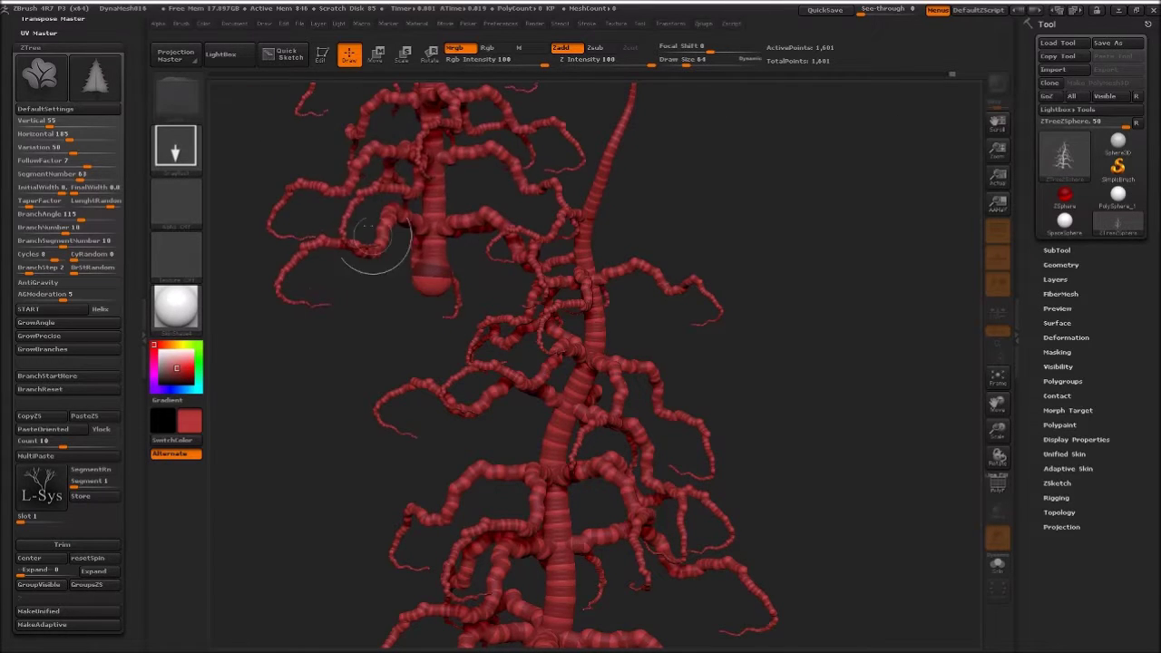
{"action": "left_click", "coordinate": [317, 55]}
{"action": "mouse_move", "coordinate": [481, 253]}
{"action": "left_mouse_down"}
{"action": "mouse_move", "coordinate": [510, 535]}
{"action": "mouse_move", "coordinate": [713, 324]}
{"action": "left_mouse_up"}
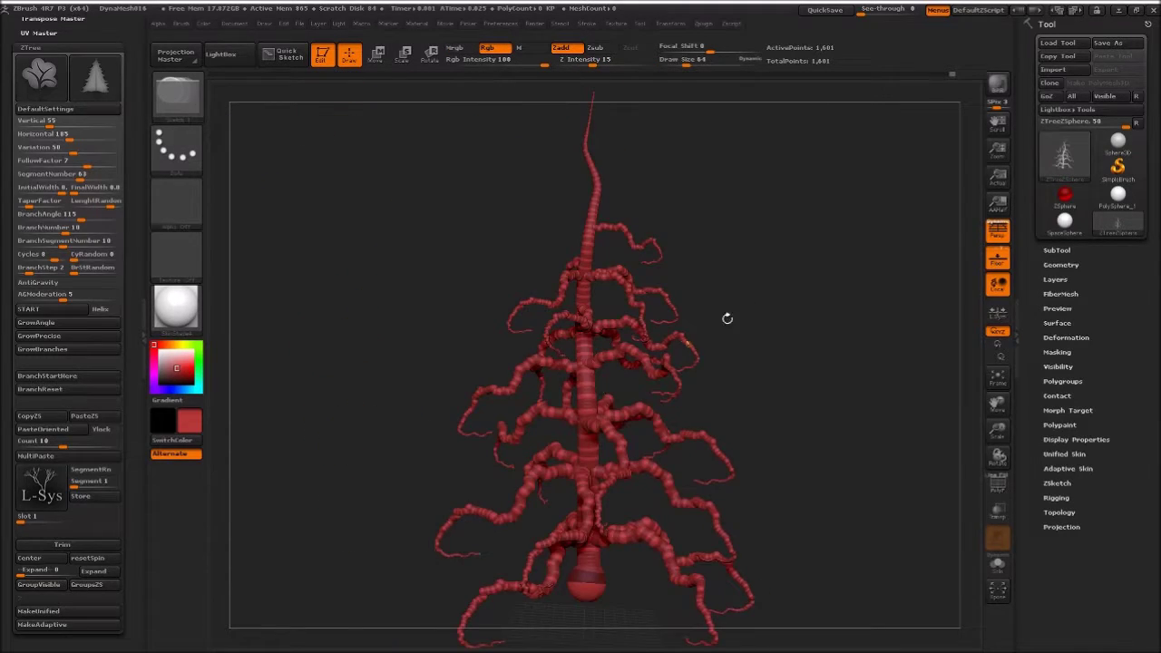
{"action": "left_click", "coordinate": [589, 232]}
{"action": "left_click", "coordinate": [64, 436]}
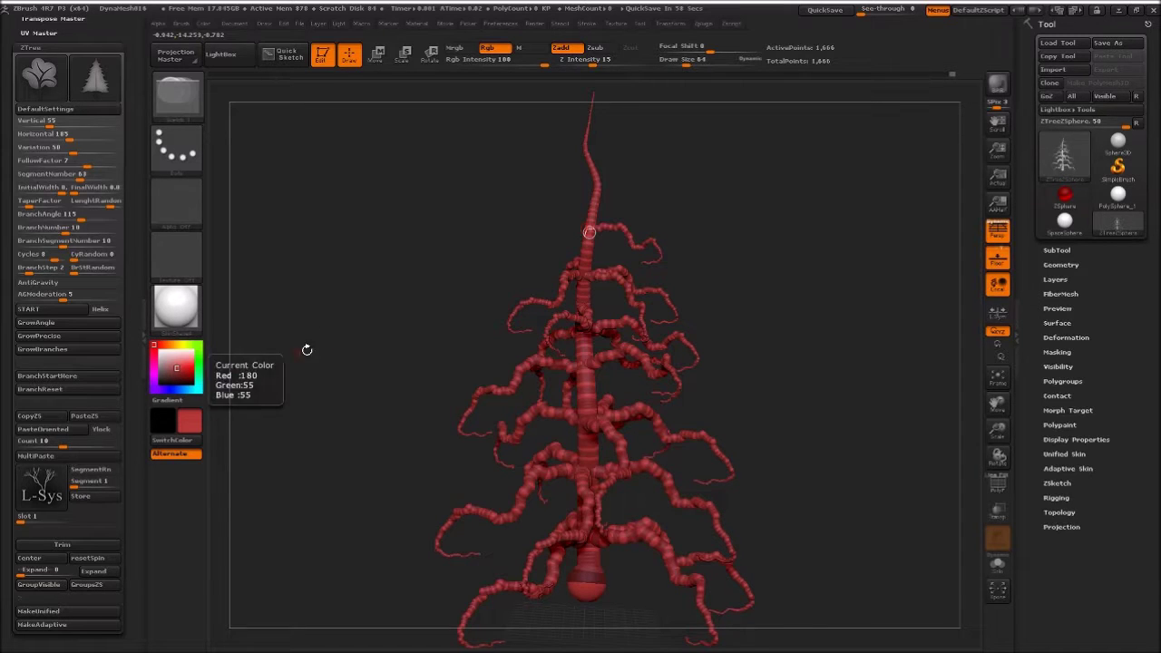
{"action": "mouse_move", "coordinate": [552, 238]}
{"action": "left_mouse_down"}
{"action": "mouse_move", "coordinate": [391, 248]}
{"action": "mouse_move", "coordinate": [390, 381]}
{"action": "left_mouse_up"}
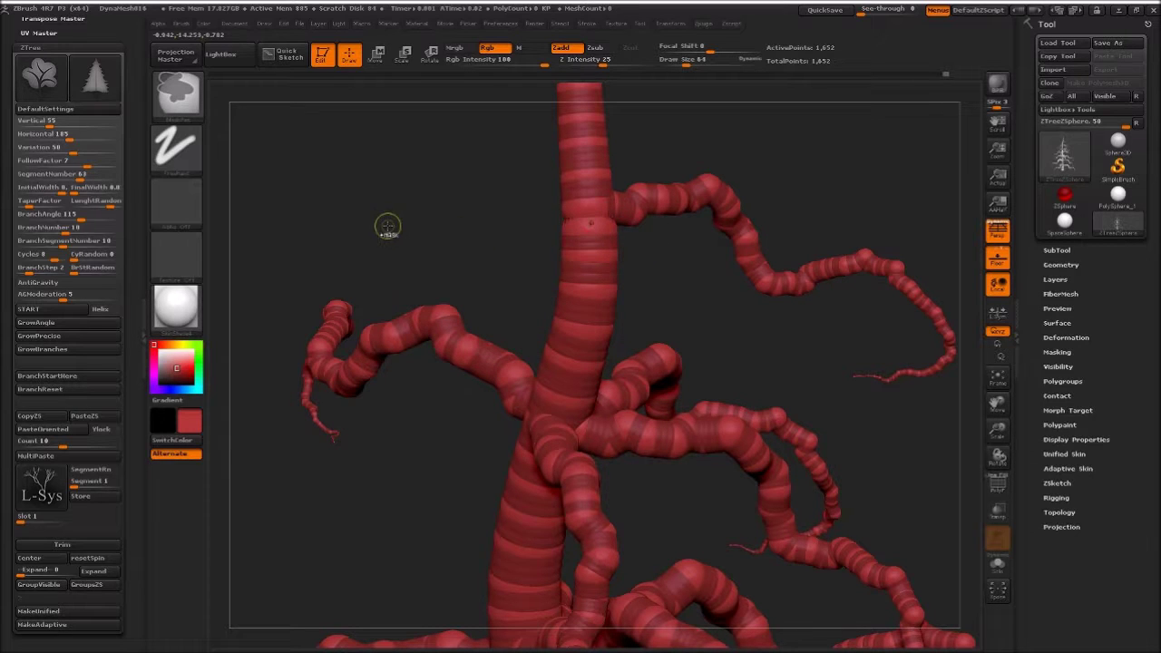
- Toggle the tree's preview mesh with A to inspect it, then switch back
{"action": "key", "text": "a"}
{"action": "mouse_move", "coordinate": [480, 235]}
{"action": "left_mouse_down"}
{"action": "mouse_move", "coordinate": [423, 233]}
{"action": "mouse_move", "coordinate": [402, 218]}
{"action": "mouse_move", "coordinate": [466, 310]}
{"action": "mouse_move", "coordinate": [354, 264]}
{"action": "mouse_move", "coordinate": [311, 267]}
{"action": "mouse_move", "coordinate": [467, 295]}
{"action": "left_mouse_up"}
{"action": "key", "text": "a"}
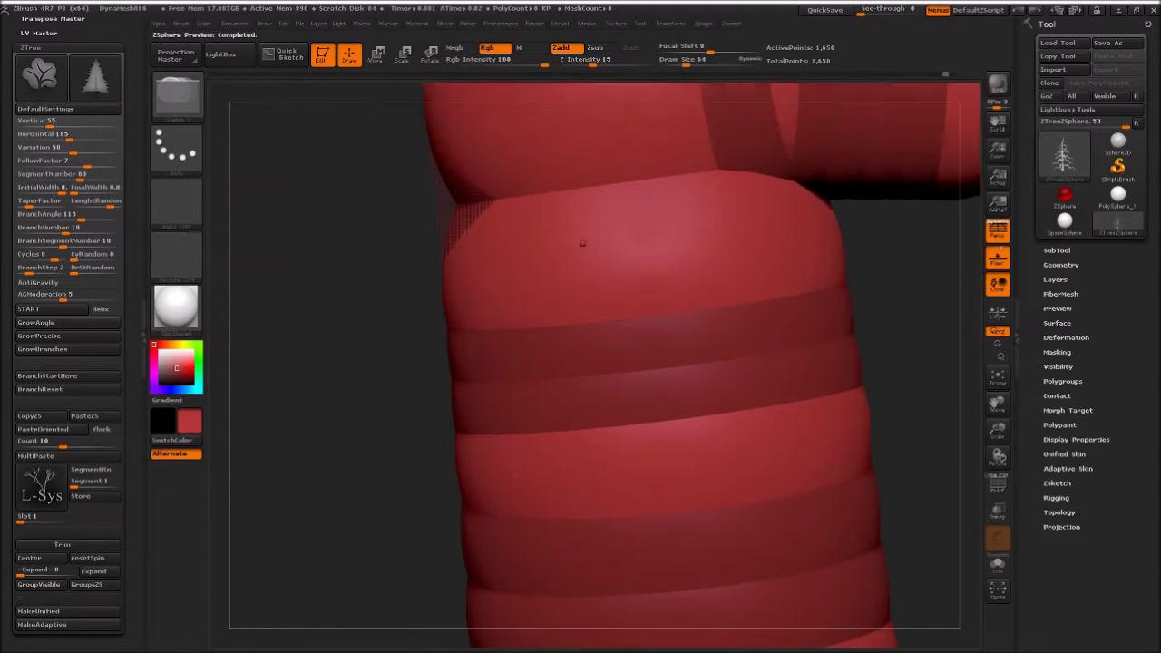
{"action": "mouse_move", "coordinate": [535, 346]}
{"action": "left_mouse_down"}
{"action": "mouse_move", "coordinate": [560, 345]}
{"action": "mouse_move", "coordinate": [467, 344]}
{"action": "mouse_move", "coordinate": [591, 260]}
{"action": "mouse_move", "coordinate": [916, 79]}
{"action": "mouse_move", "coordinate": [461, 317]}
{"action": "left_mouse_up"}
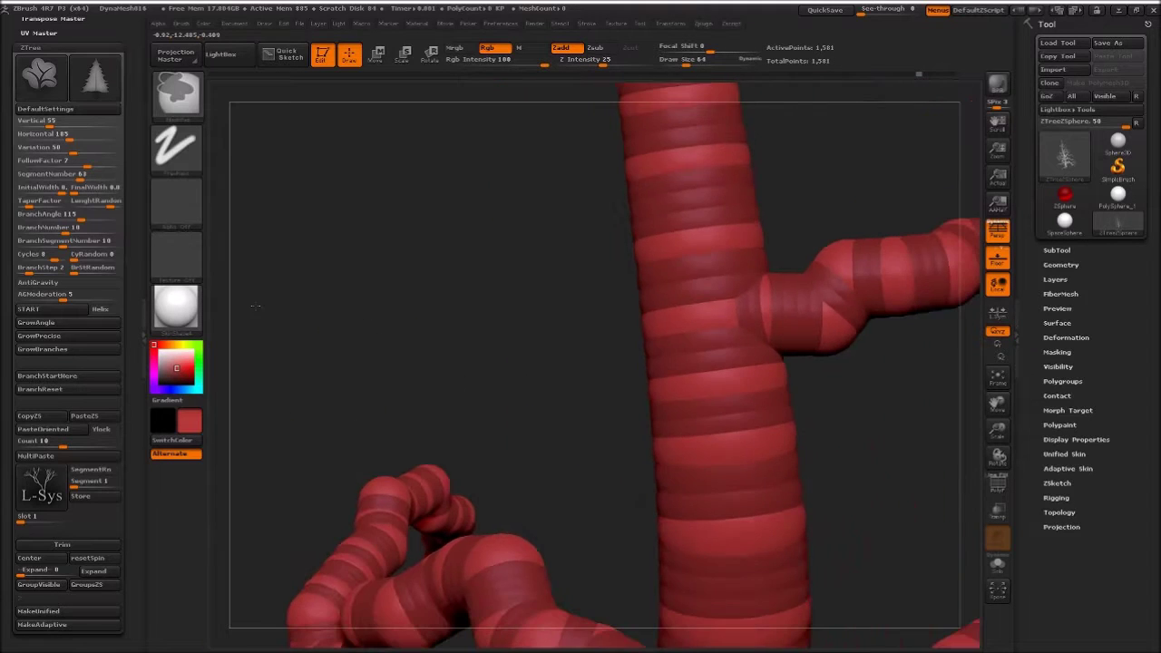
- Undo the stray stroke curve, switch to Move mode, and select a trunk ZSphere for pasting
{"action": "left_click", "coordinate": [667, 323]}
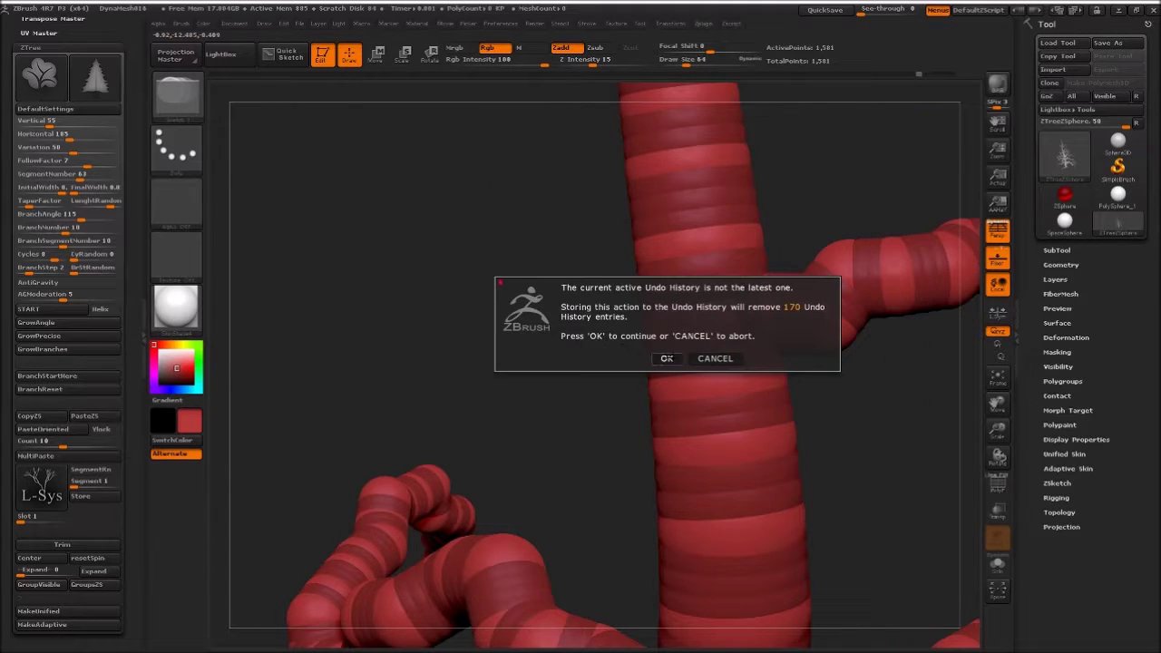
{"action": "left_click", "coordinate": [667, 358]}
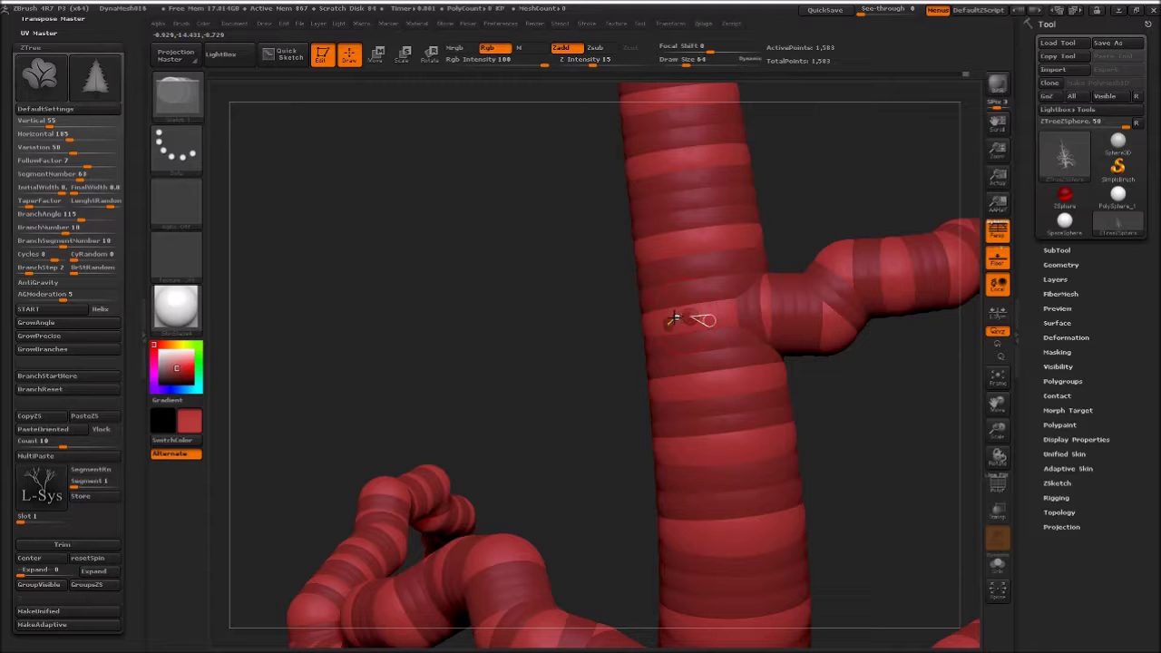
{"action": "key", "text": "ctrl+z"}
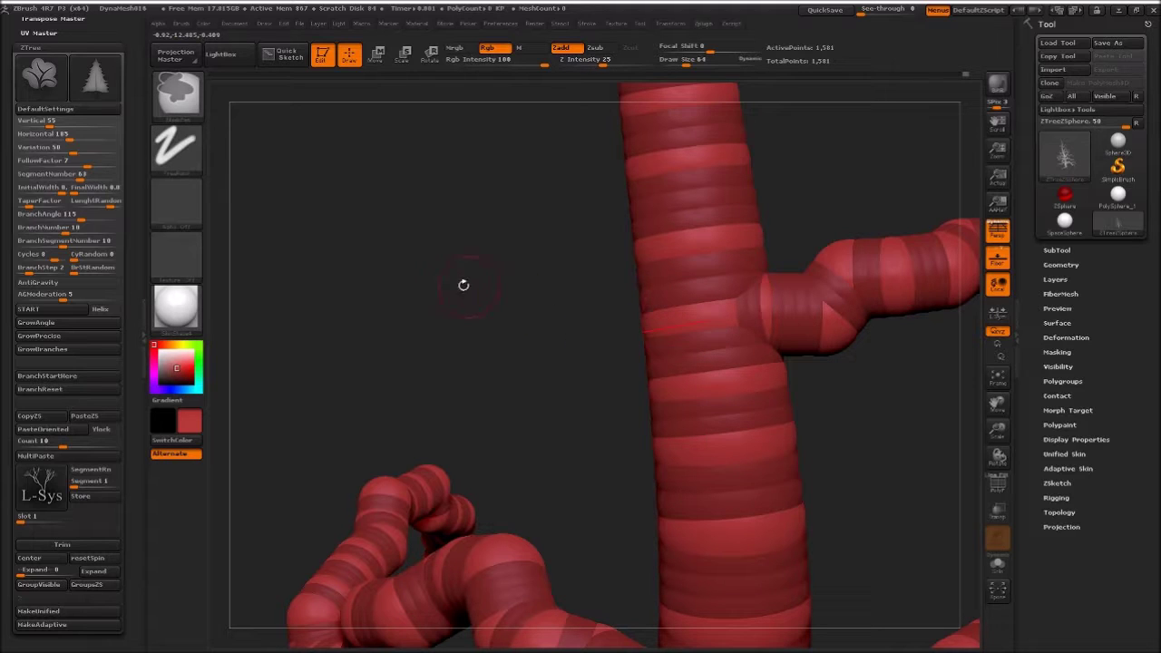
{"action": "key", "text": "ctrl+z"}
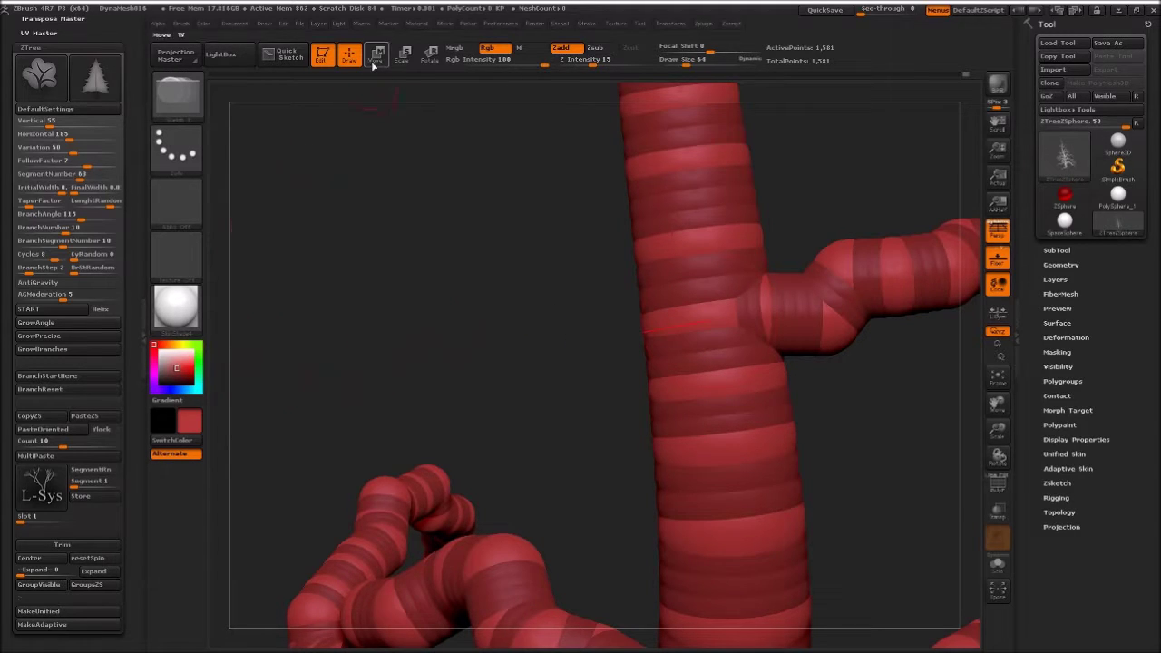
{"action": "left_click", "coordinate": [376, 56]}
{"action": "left_click", "coordinate": [687, 318]}
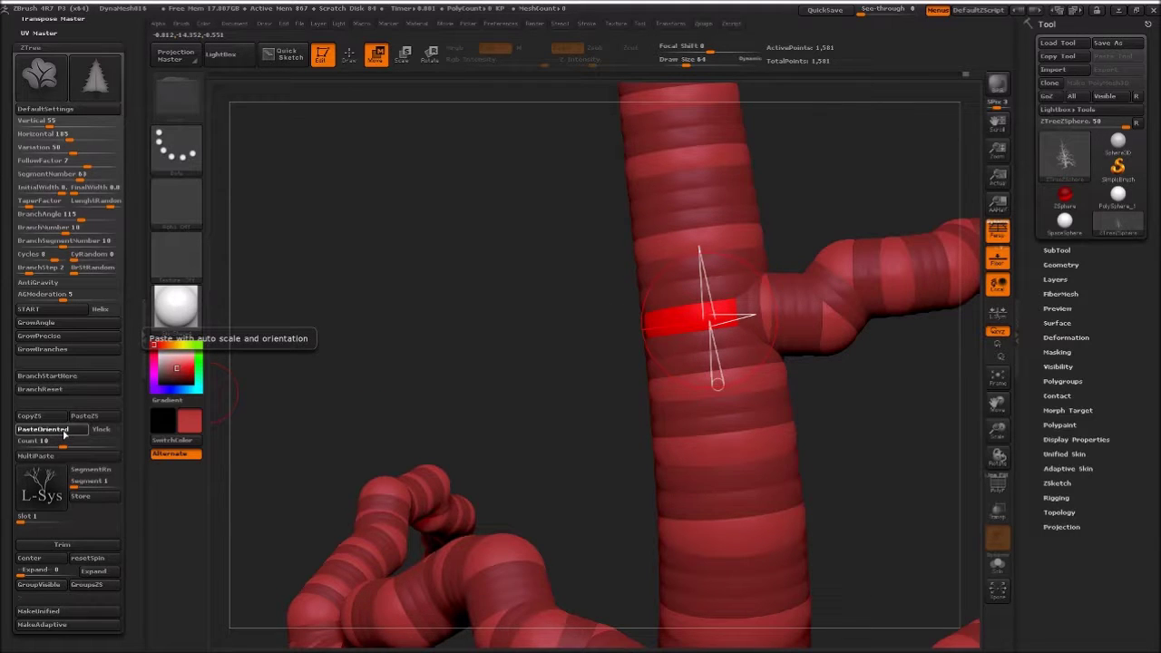
- Paste three copied branches onto the chosen trunk point and frame the whole tree
{"action": "left_click", "coordinate": [63, 436]}
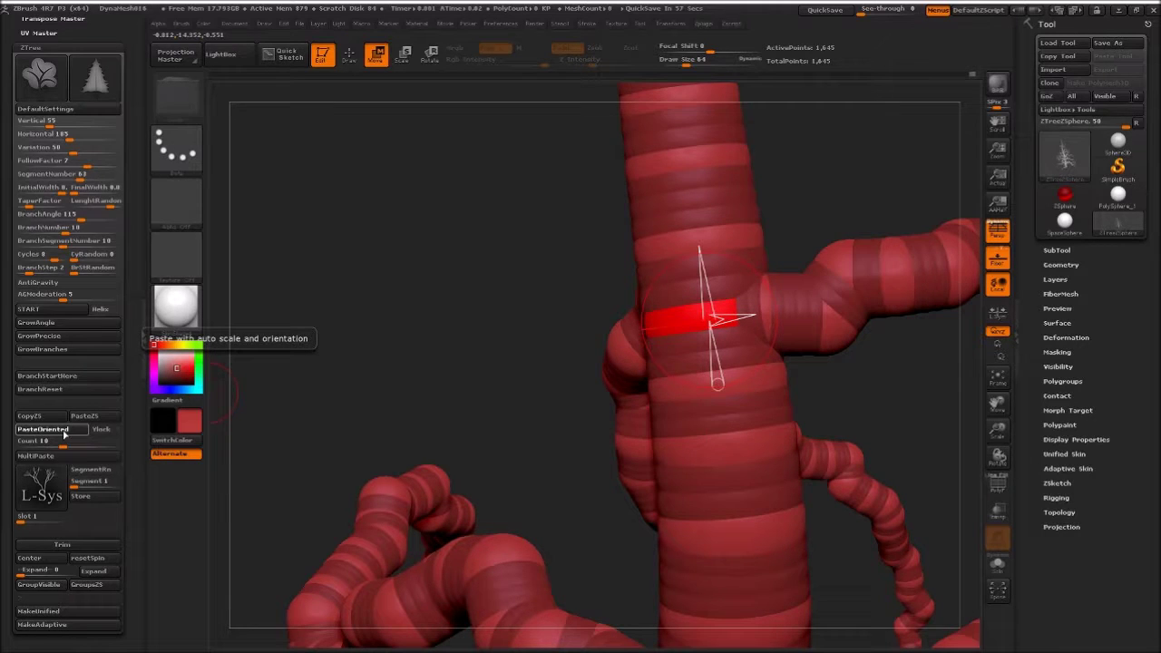
{"action": "left_click", "coordinate": [64, 435]}
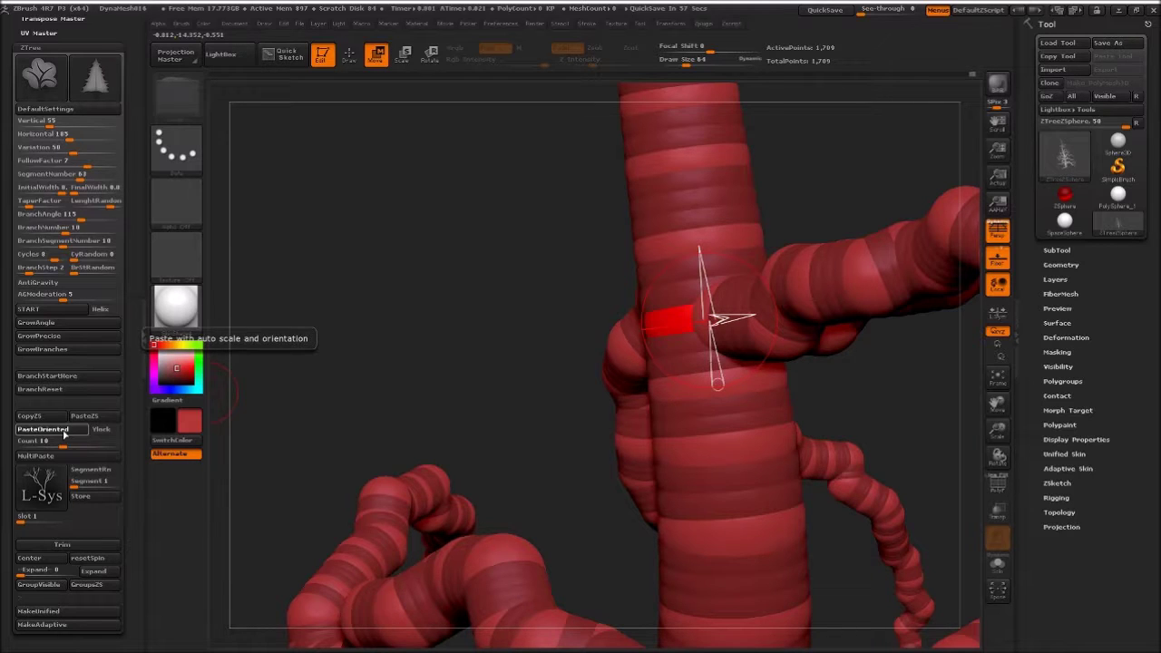
{"action": "left_click", "coordinate": [63, 435]}
{"action": "key", "text": "f"}
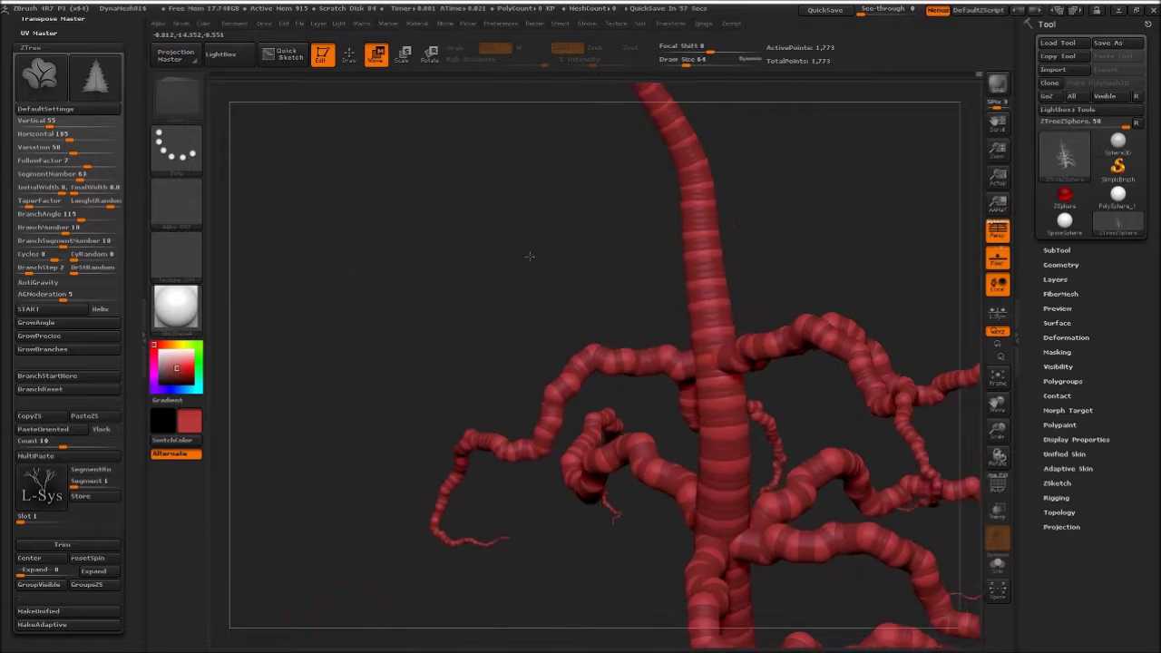
{"action": "left_click_drag", "start_coordinate": [529, 257], "coordinate": [532, 325]}
{"action": "left_click", "coordinate": [699, 304]}
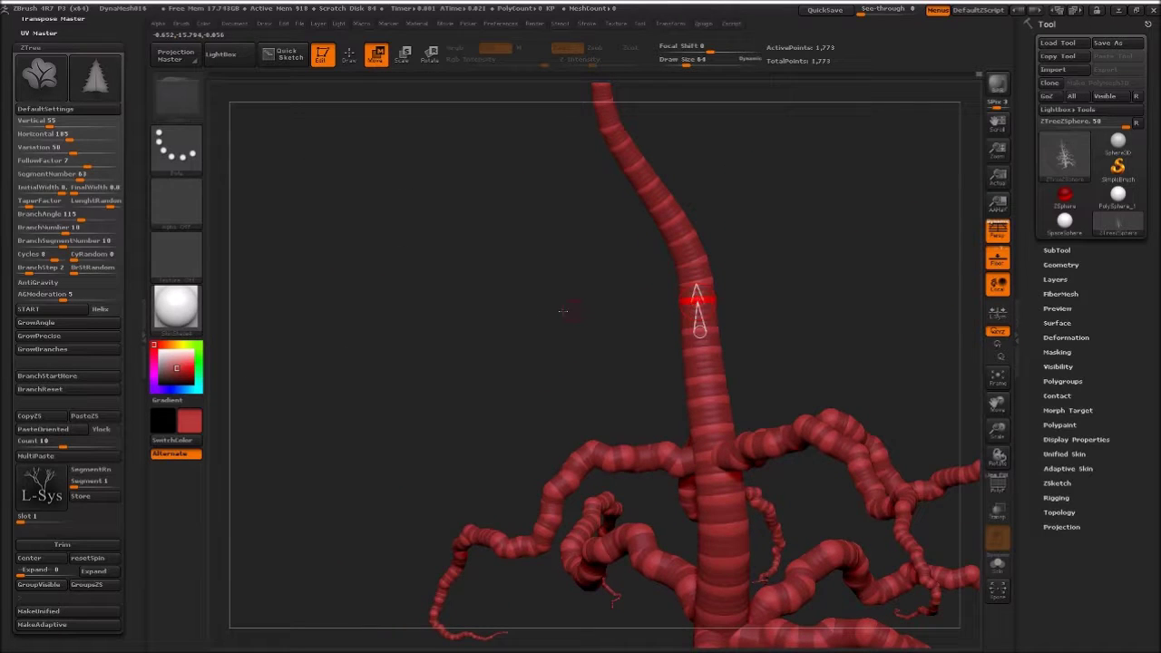
- Paste four branches around the selected upper-trunk point, including a looping one on the right
{"action": "left_click", "coordinate": [61, 436]}
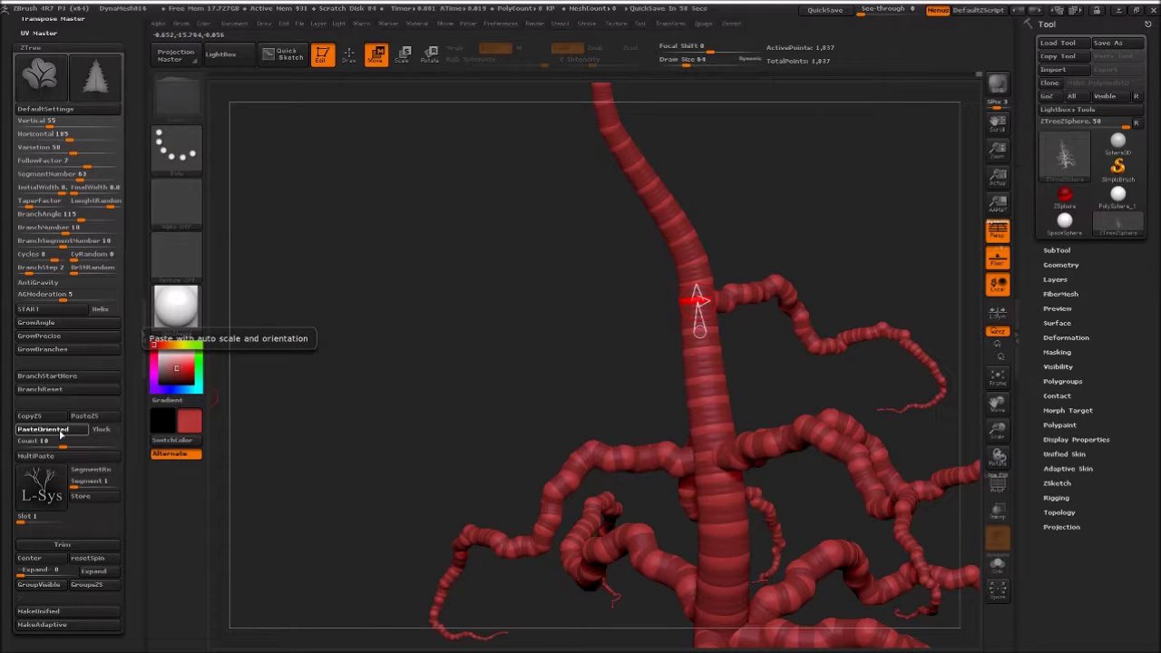
{"action": "left_click", "coordinate": [61, 436]}
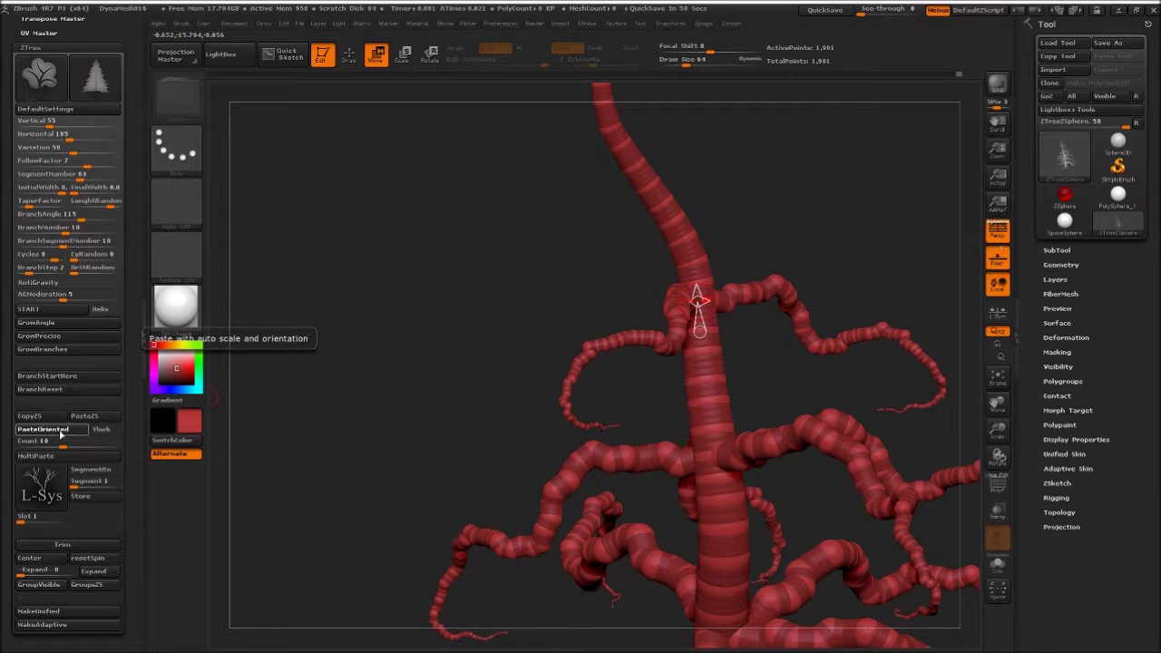
{"action": "left_click", "coordinate": [60, 435]}
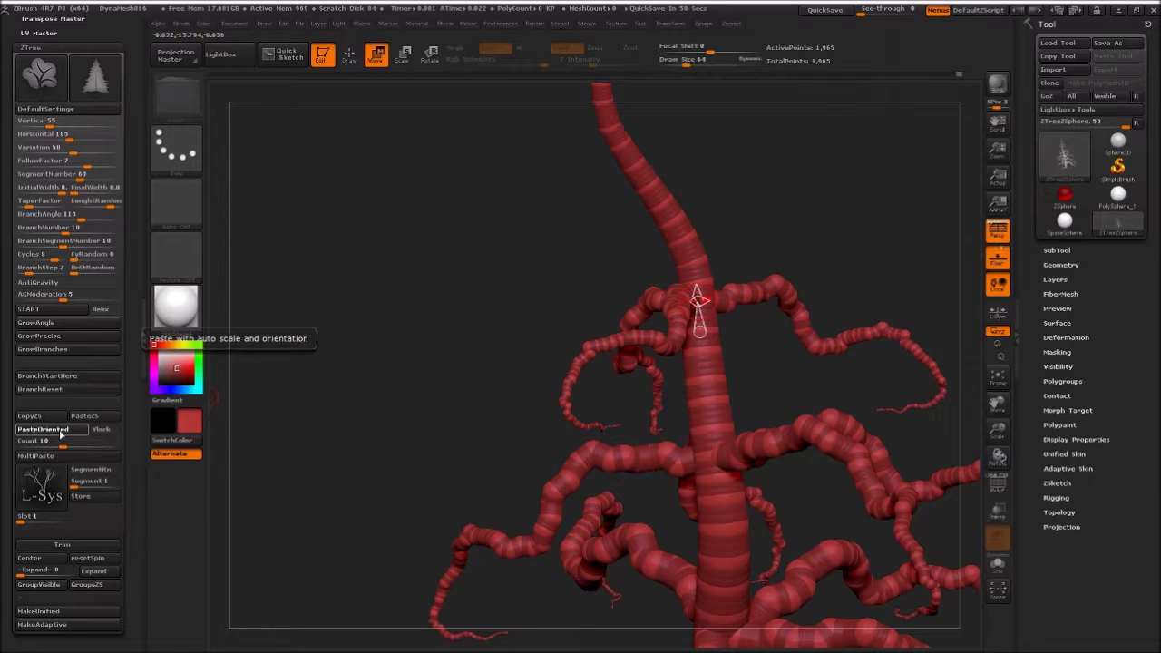
{"action": "left_click", "coordinate": [61, 435]}
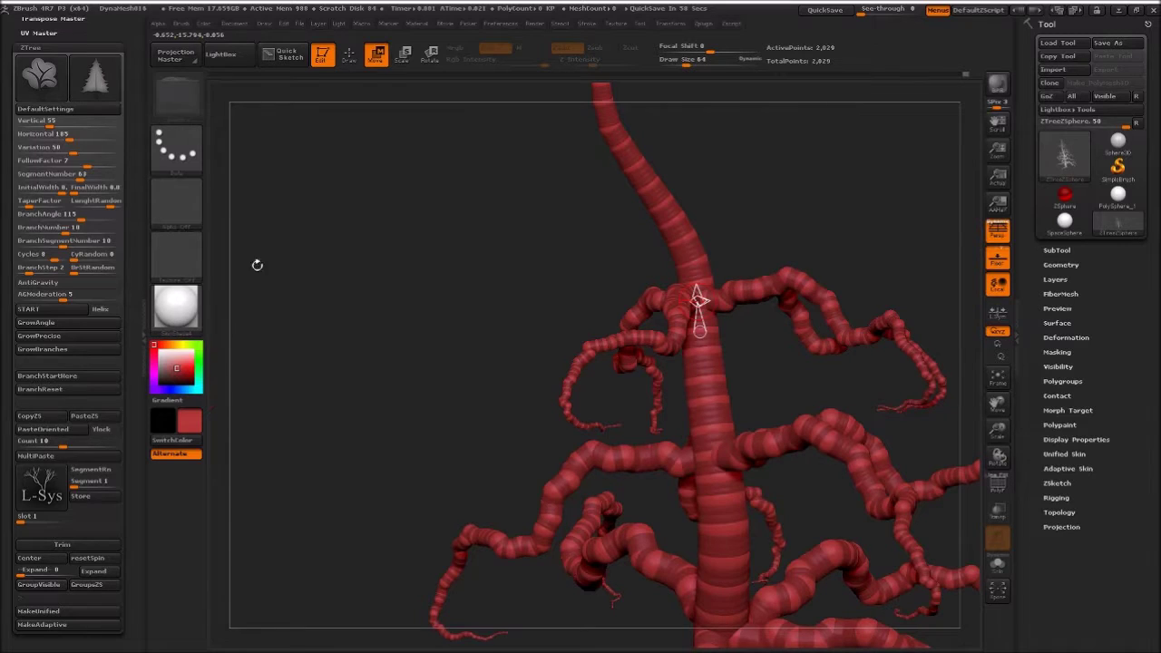
- Paste two more branches at a point further up the trunk
{"action": "left_click", "coordinate": [634, 165]}
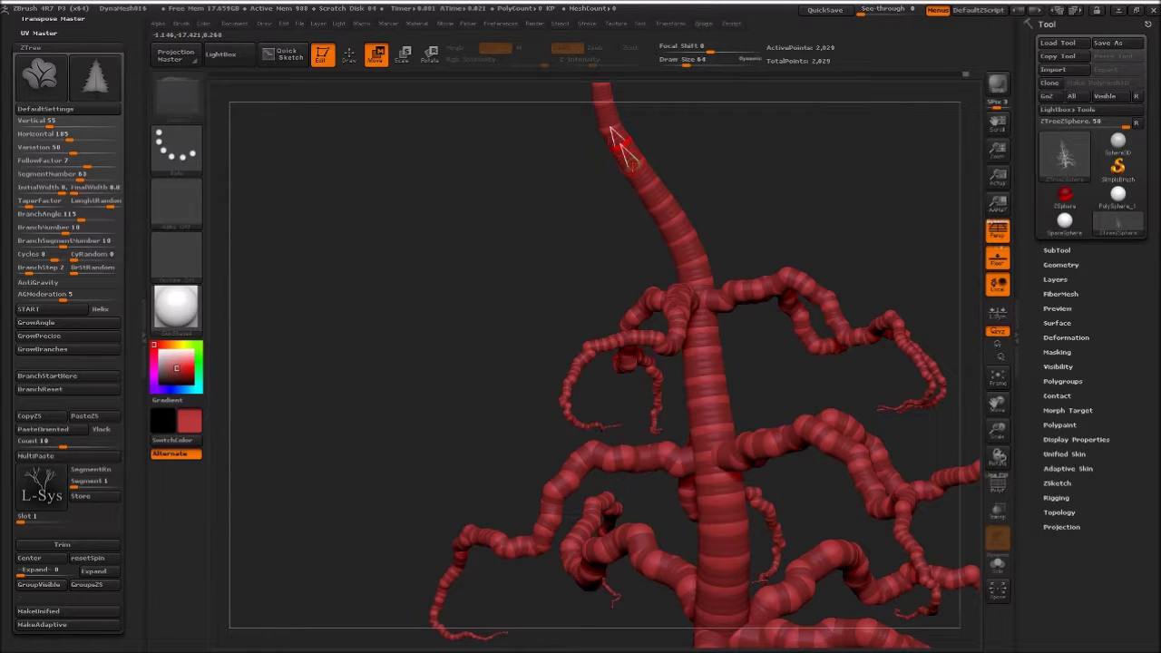
{"action": "left_click", "coordinate": [42, 434]}
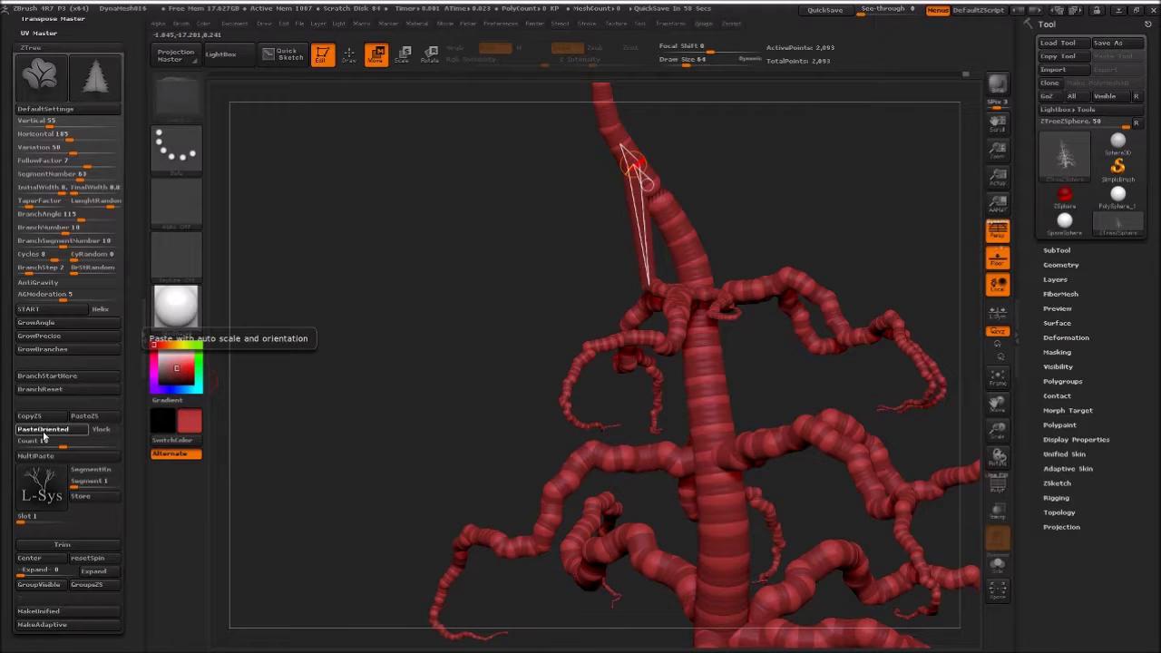
{"action": "left_click", "coordinate": [43, 434]}
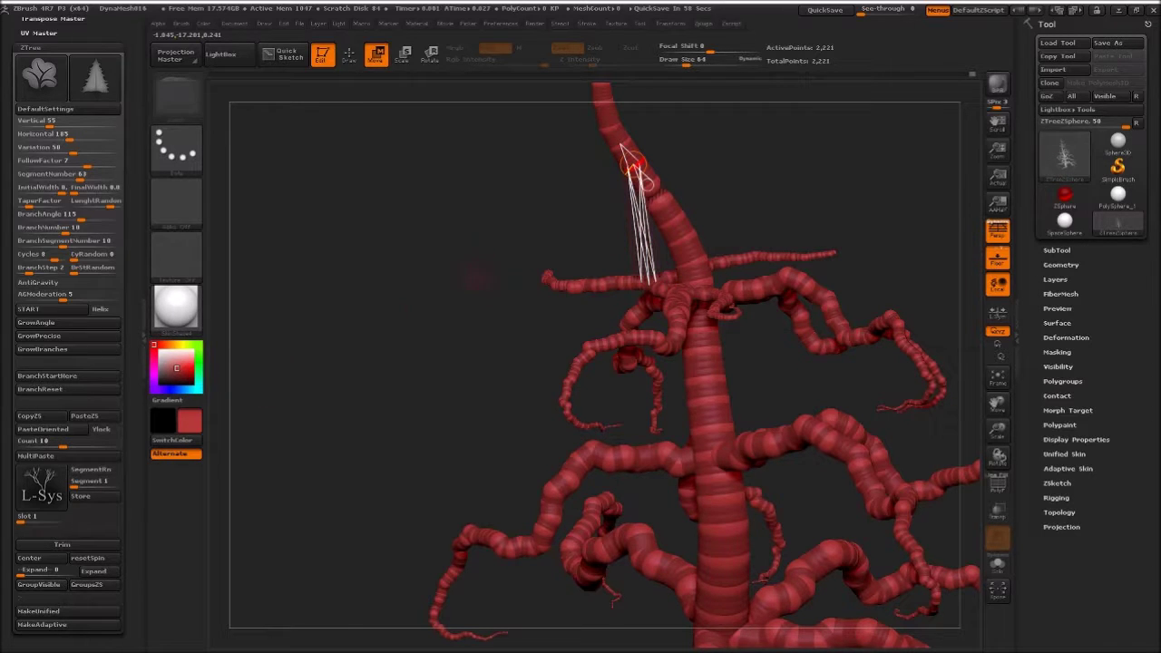
{"action": "left_click_drag", "start_coordinate": [622, 145], "coordinate": [949, 86]}
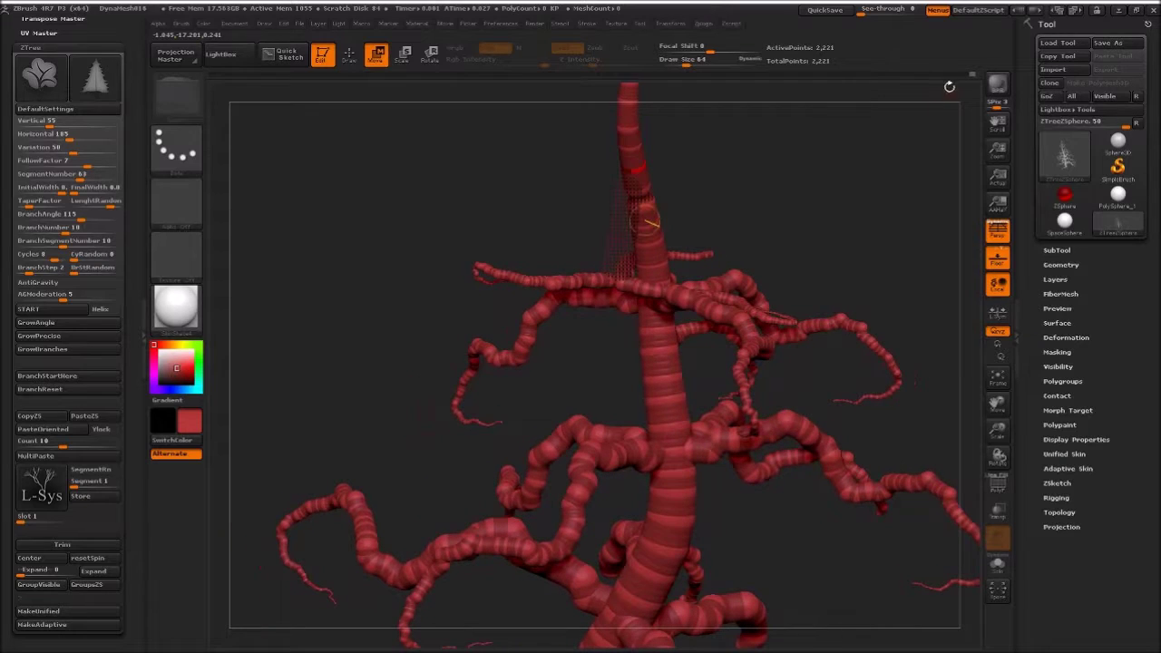
- Roll back Undo History to drop excess branches, then paste a segment extending the trunk tip
{"action": "mouse_move", "coordinate": [967, 73]}
{"action": "left_mouse_down"}
{"action": "mouse_move", "coordinate": [894, 74]}
{"action": "mouse_move", "coordinate": [899, 87]}
{"action": "left_mouse_up"}
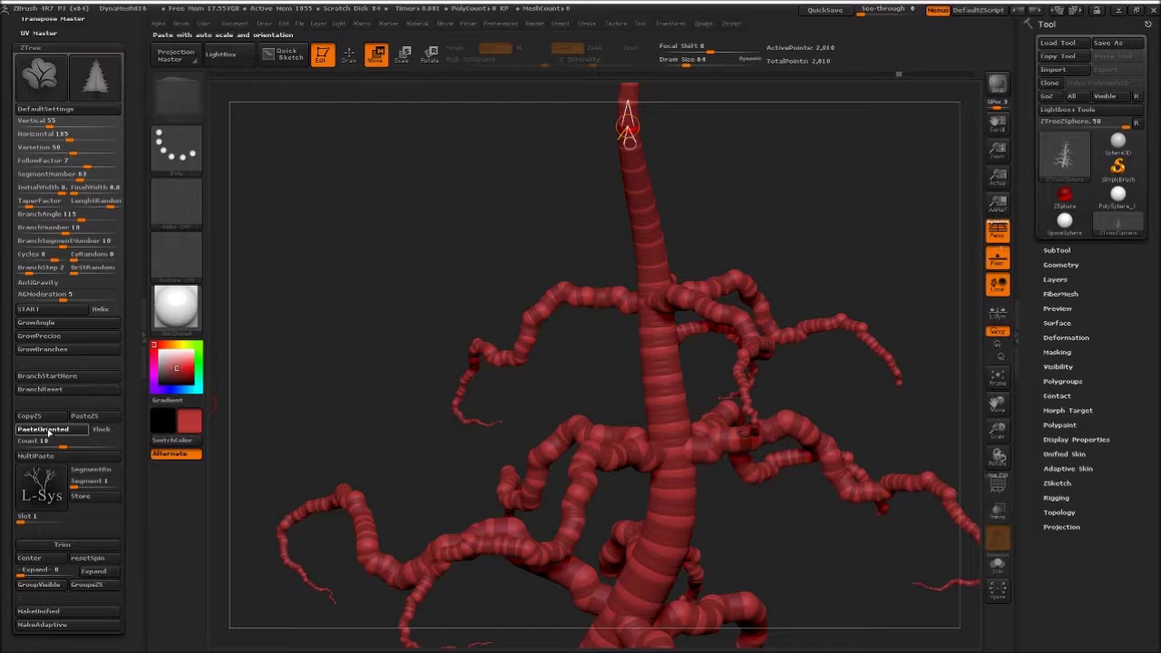
{"action": "left_click", "coordinate": [47, 432]}
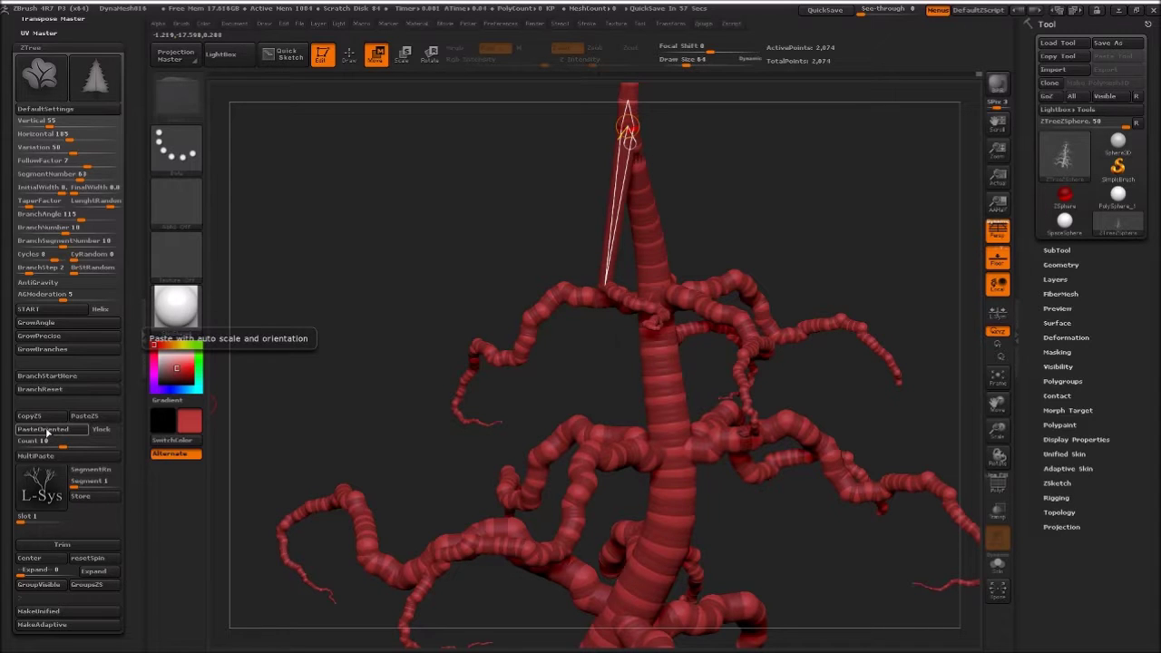
{"action": "mouse_move", "coordinate": [215, 303]}
{"action": "left_mouse_down"}
{"action": "mouse_move", "coordinate": [512, 175]}
{"action": "mouse_move", "coordinate": [408, 268]}
{"action": "mouse_move", "coordinate": [443, 269]}
{"action": "mouse_move", "coordinate": [484, 355]}
{"action": "left_mouse_up"}
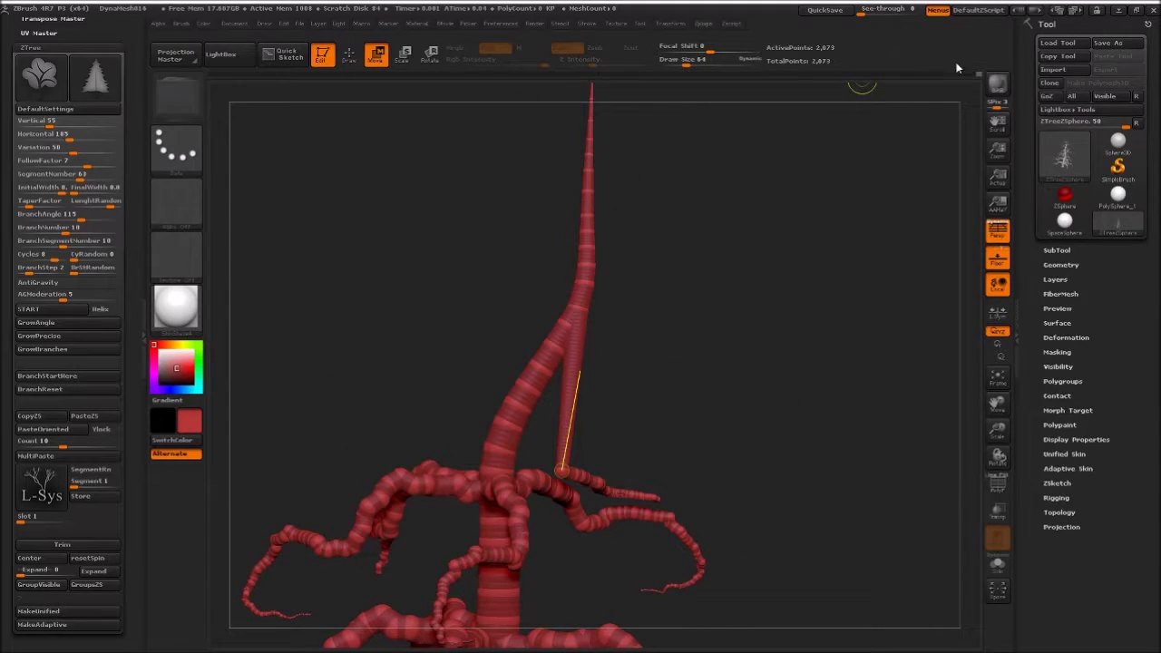
- Undo one step to delete the extra spike beside the trunk tip, leaving 1,894 active points
{"action": "left_click_drag", "start_coordinate": [968, 77], "coordinate": [947, 76]}
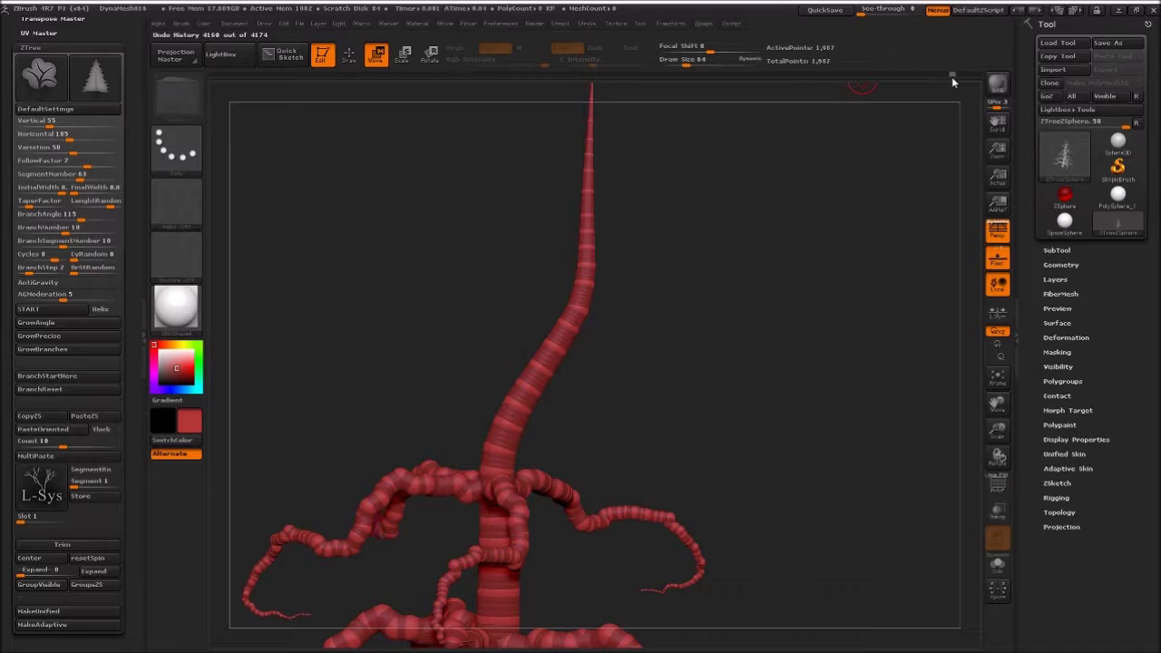
{"action": "mouse_move", "coordinate": [749, 366]}
{"action": "left_mouse_down"}
{"action": "mouse_move", "coordinate": [668, 341]}
{"action": "mouse_move", "coordinate": [713, 258]}
{"action": "mouse_move", "coordinate": [757, 227]}
{"action": "left_mouse_up"}
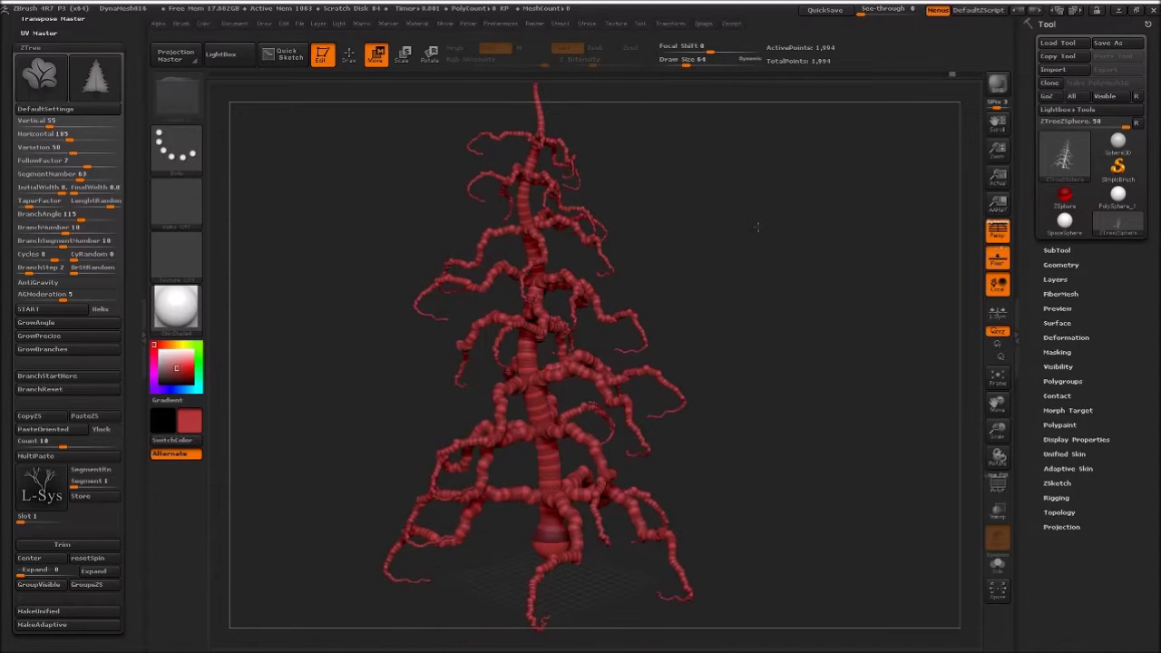
{"action": "mouse_move", "coordinate": [693, 150]}
{"action": "left_mouse_down"}
{"action": "mouse_move", "coordinate": [705, 262]}
{"action": "mouse_move", "coordinate": [694, 252]}
{"action": "left_mouse_up"}
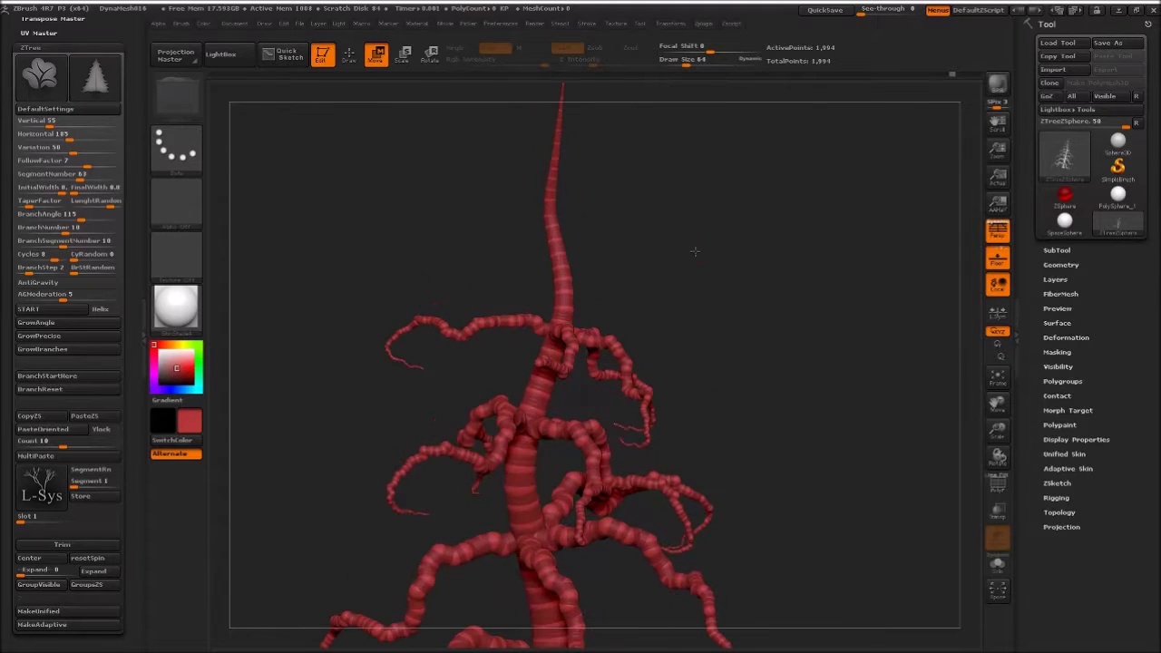
- Trim away everything above the top trunk ZSphere, leaving 1,675 active points
{"action": "left_click", "coordinate": [562, 292]}
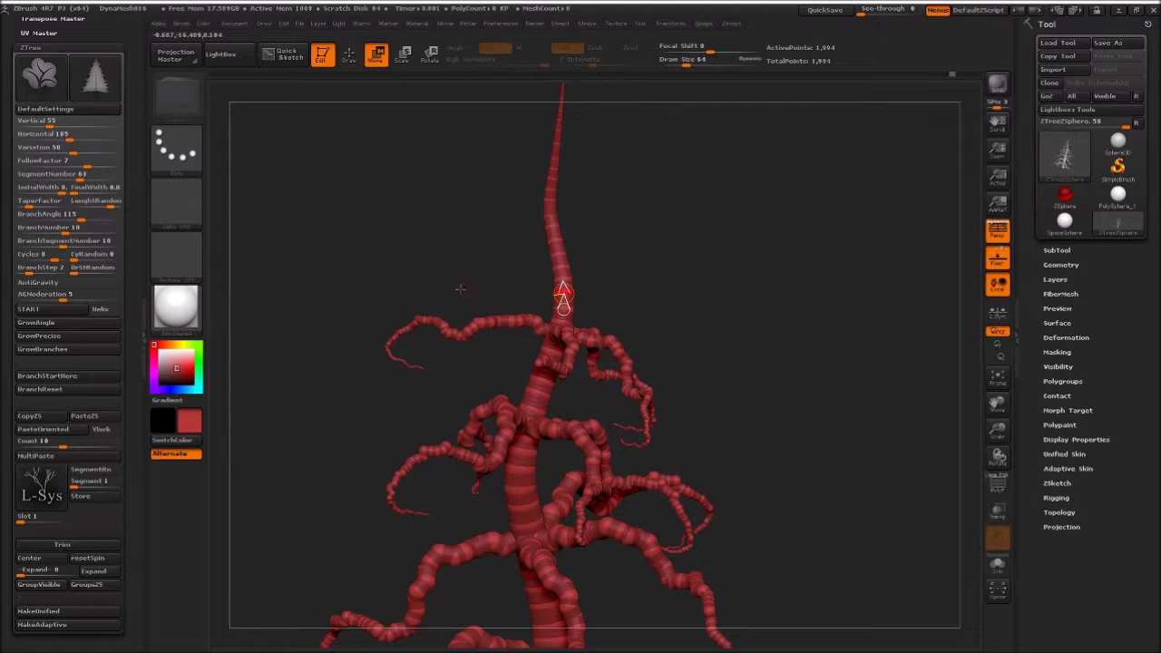
{"action": "left_click", "coordinate": [46, 547]}
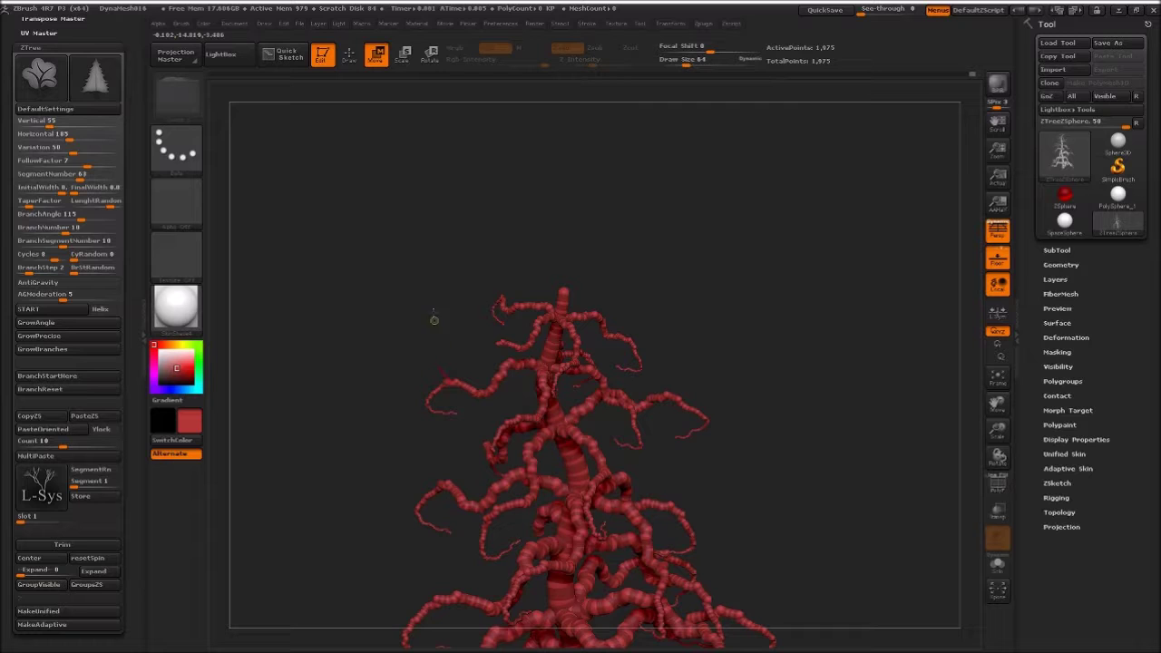
- Rotate the hanging tip and thin upper-left branch so they swing out left and up
{"action": "left_click", "coordinate": [430, 54]}
{"action": "left_click_drag", "start_coordinate": [290, 381], "coordinate": [448, 384]}
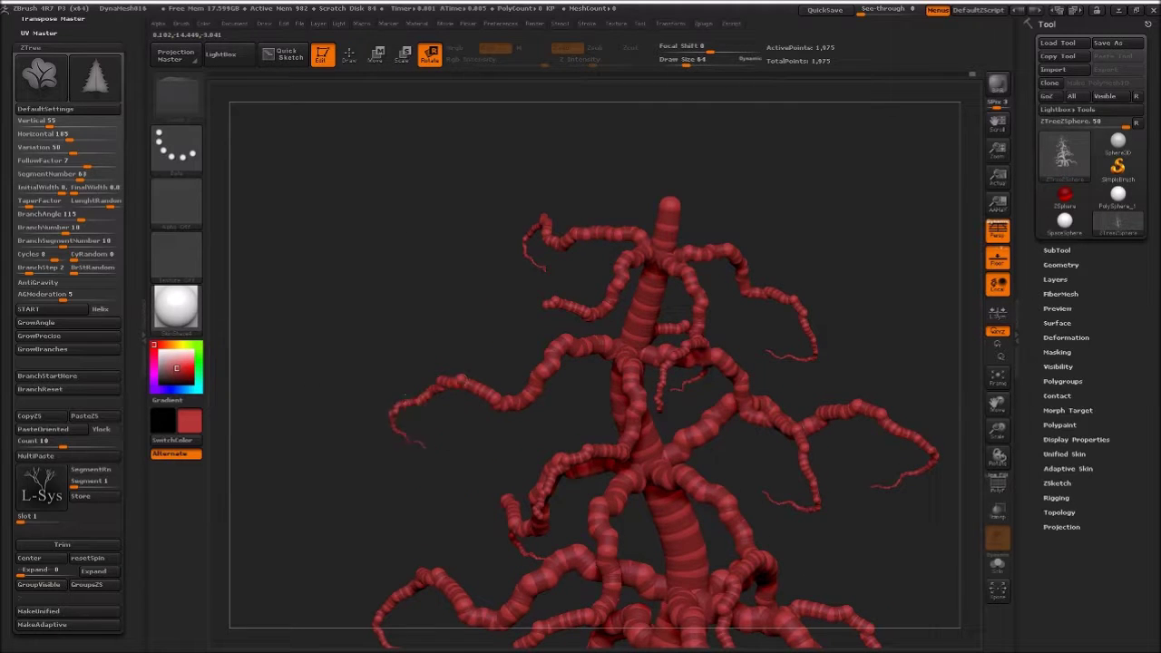
{"action": "mouse_move", "coordinate": [335, 378]}
{"action": "left_mouse_down"}
{"action": "mouse_move", "coordinate": [342, 343]}
{"action": "mouse_move", "coordinate": [404, 428]}
{"action": "left_mouse_up"}
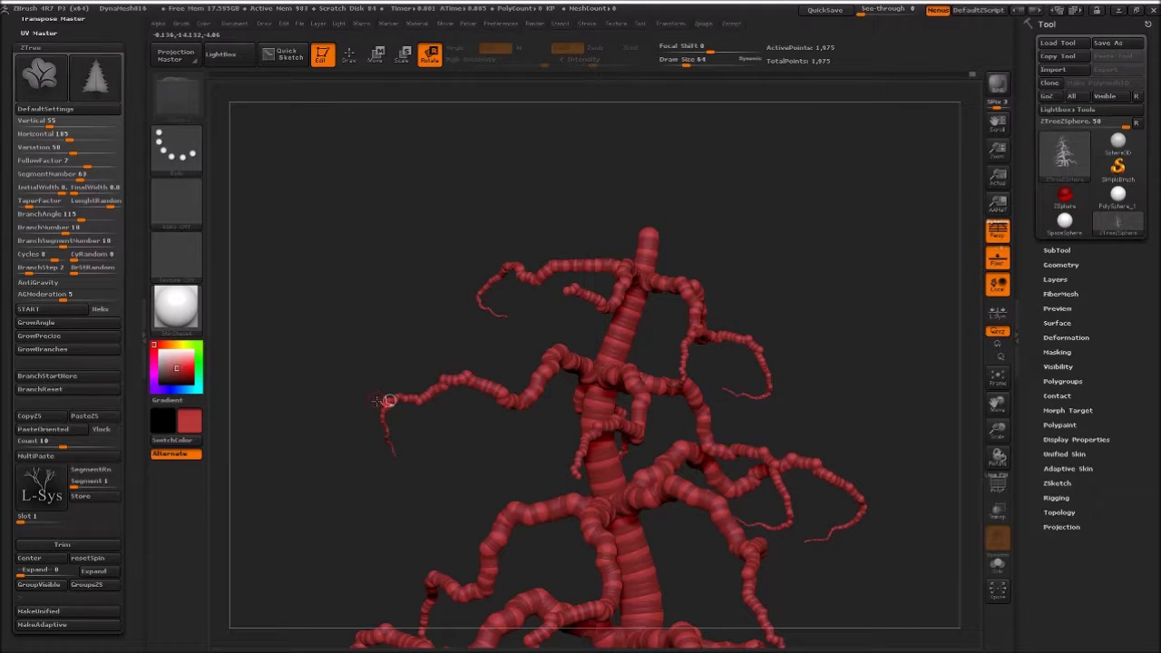
{"action": "left_click_drag", "start_coordinate": [387, 402], "coordinate": [358, 395]}
{"action": "left_click_drag", "start_coordinate": [440, 270], "coordinate": [468, 299], "text": "alt"}
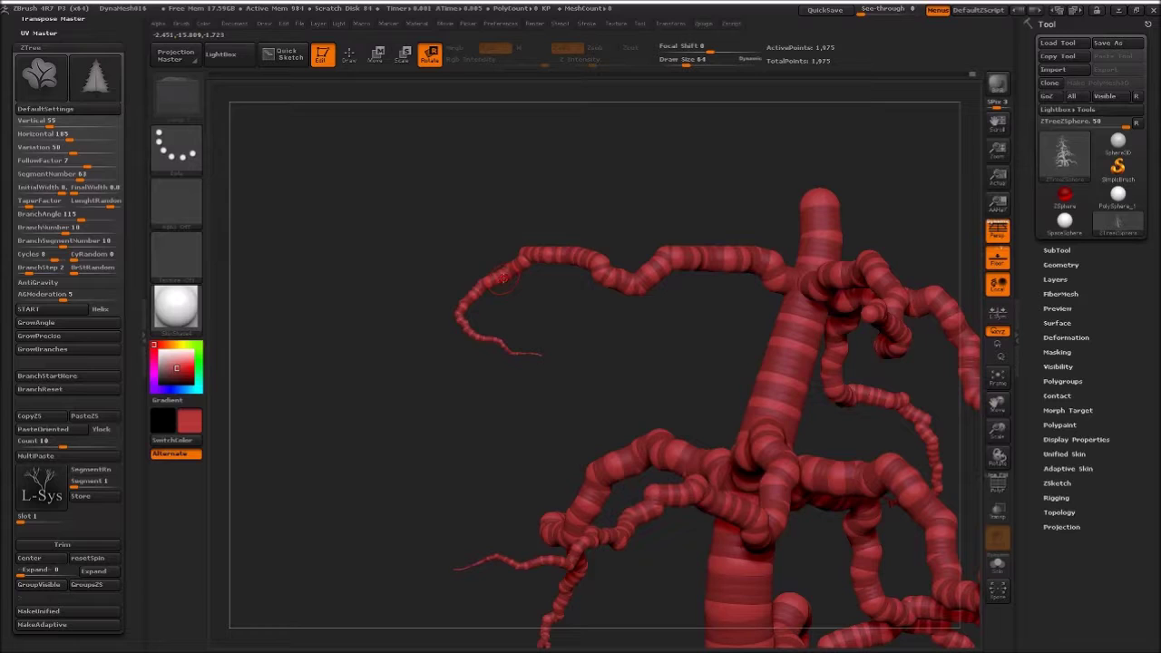
{"action": "left_click_drag", "start_coordinate": [458, 315], "coordinate": [420, 379]}
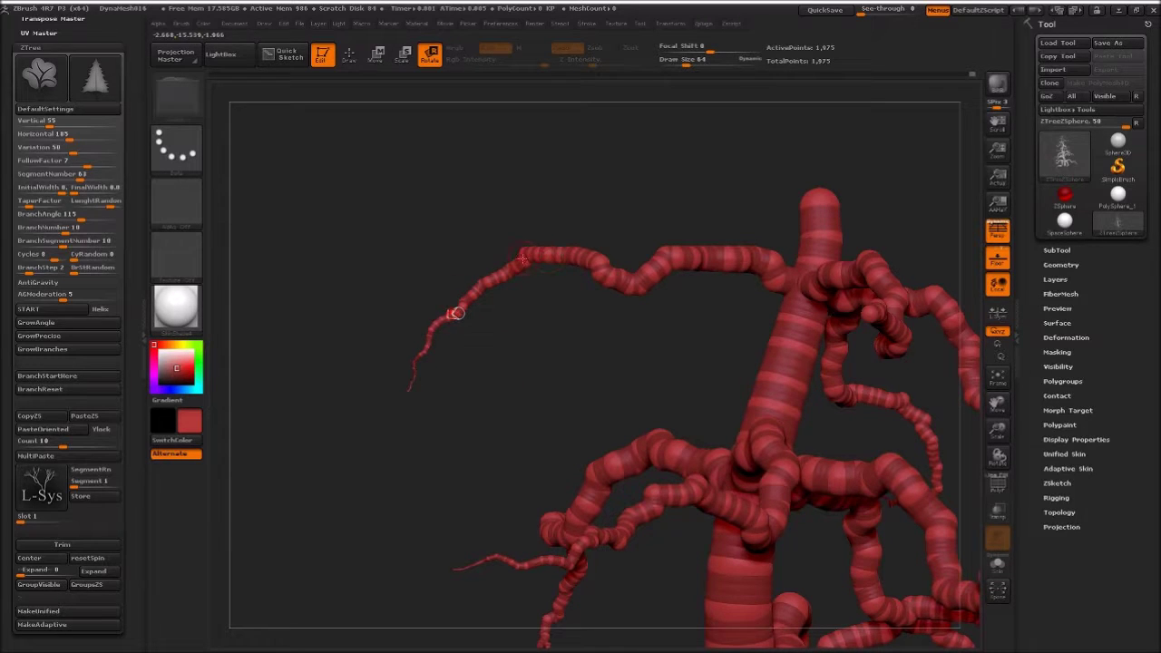
{"action": "left_click_drag", "start_coordinate": [523, 258], "coordinate": [566, 278]}
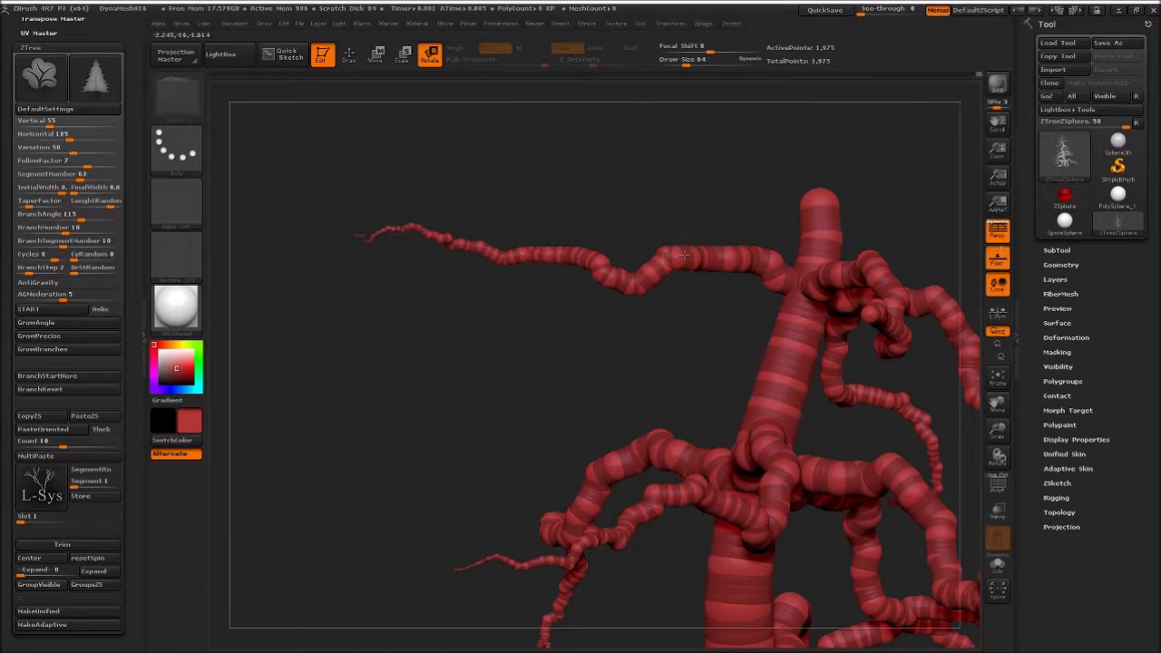
{"action": "left_click_drag", "start_coordinate": [690, 262], "coordinate": [679, 249]}
{"action": "mouse_move", "coordinate": [684, 356]}
{"action": "left_mouse_down"}
{"action": "mouse_move", "coordinate": [464, 287]}
{"action": "mouse_move", "coordinate": [403, 291]}
{"action": "mouse_move", "coordinate": [348, 273]}
{"action": "left_mouse_up"}
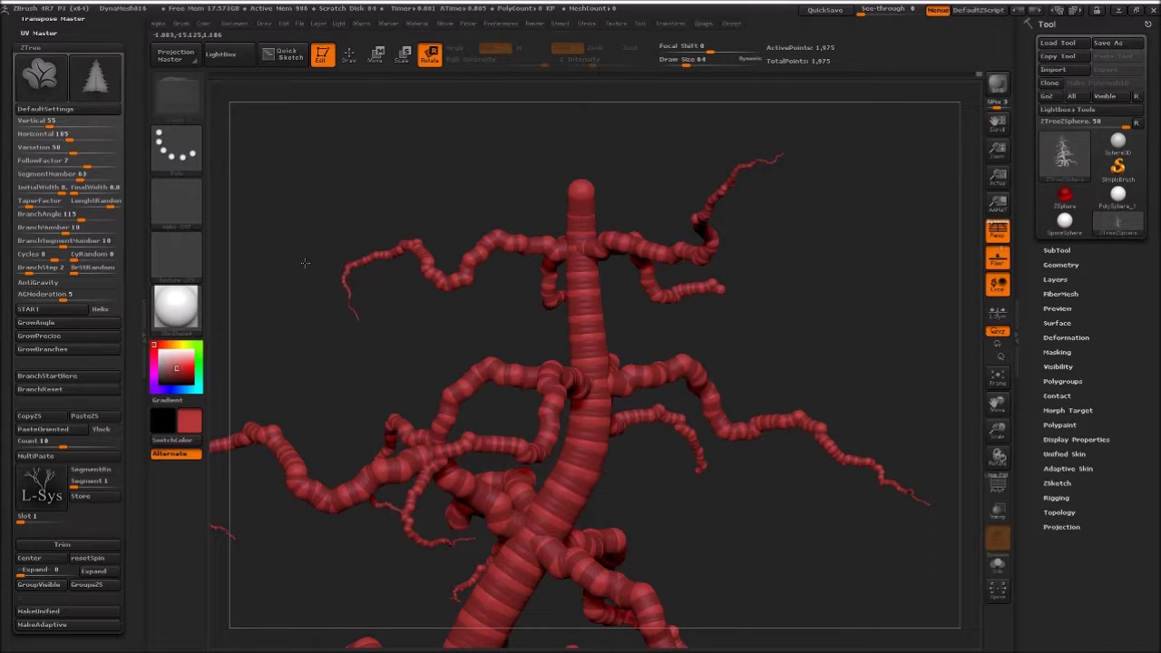
{"action": "left_click_drag", "start_coordinate": [702, 315], "coordinate": [516, 334]}
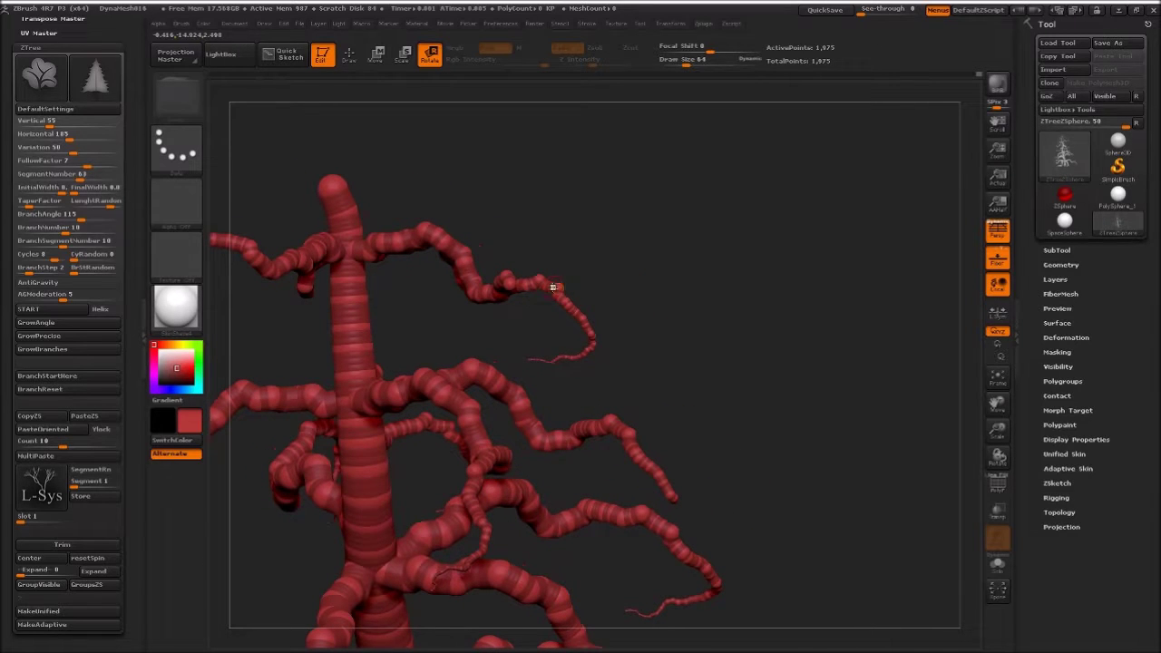
{"action": "left_click_drag", "start_coordinate": [552, 287], "coordinate": [603, 283]}
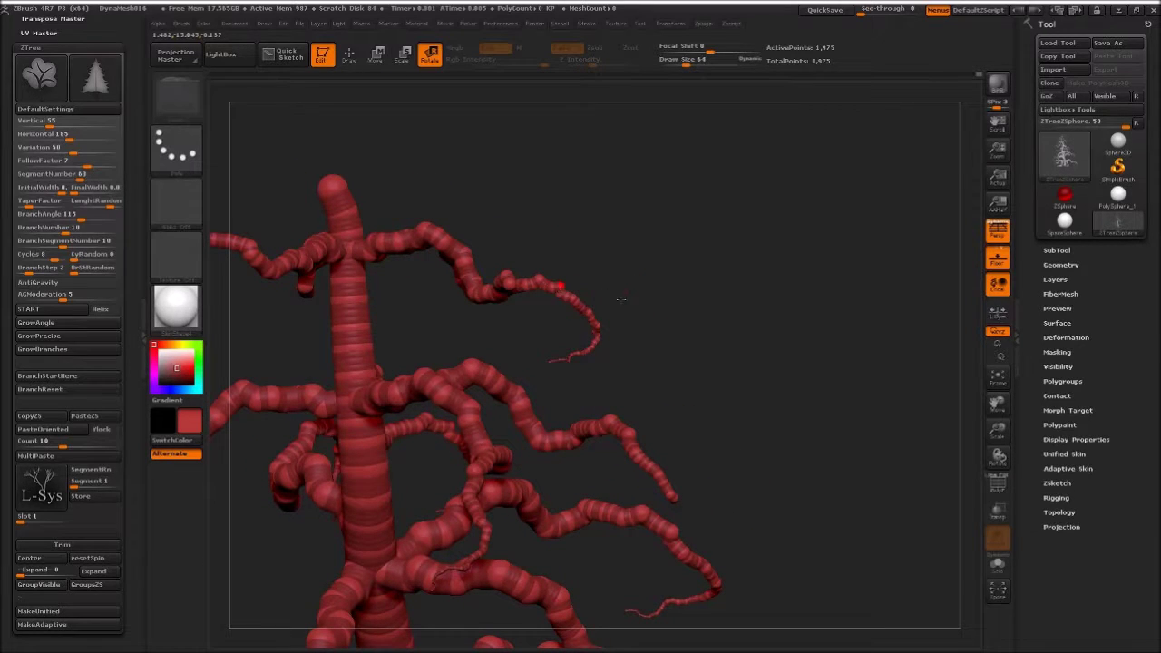
- In Move mode, stretch the thin branch right and straighten the curled left branch
{"action": "key", "text": "w"}
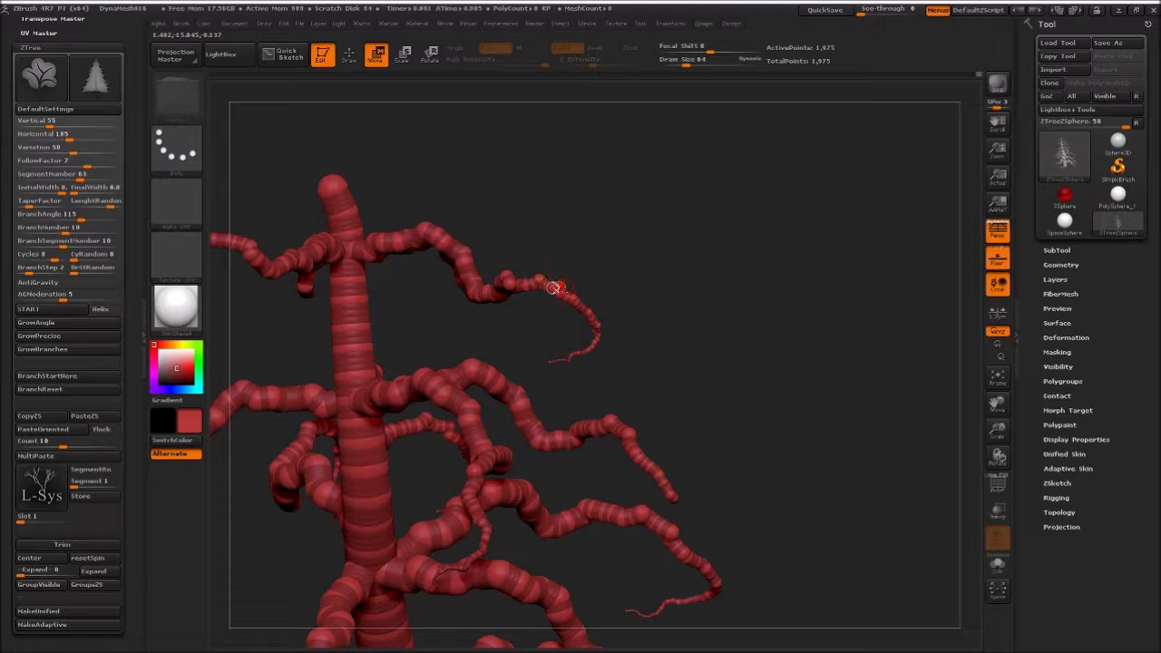
{"action": "mouse_move", "coordinate": [695, 259]}
{"action": "left_mouse_down"}
{"action": "mouse_move", "coordinate": [642, 306]}
{"action": "mouse_move", "coordinate": [654, 298]}
{"action": "left_mouse_up"}
{"action": "left_click_drag", "start_coordinate": [540, 282], "coordinate": [588, 273]}
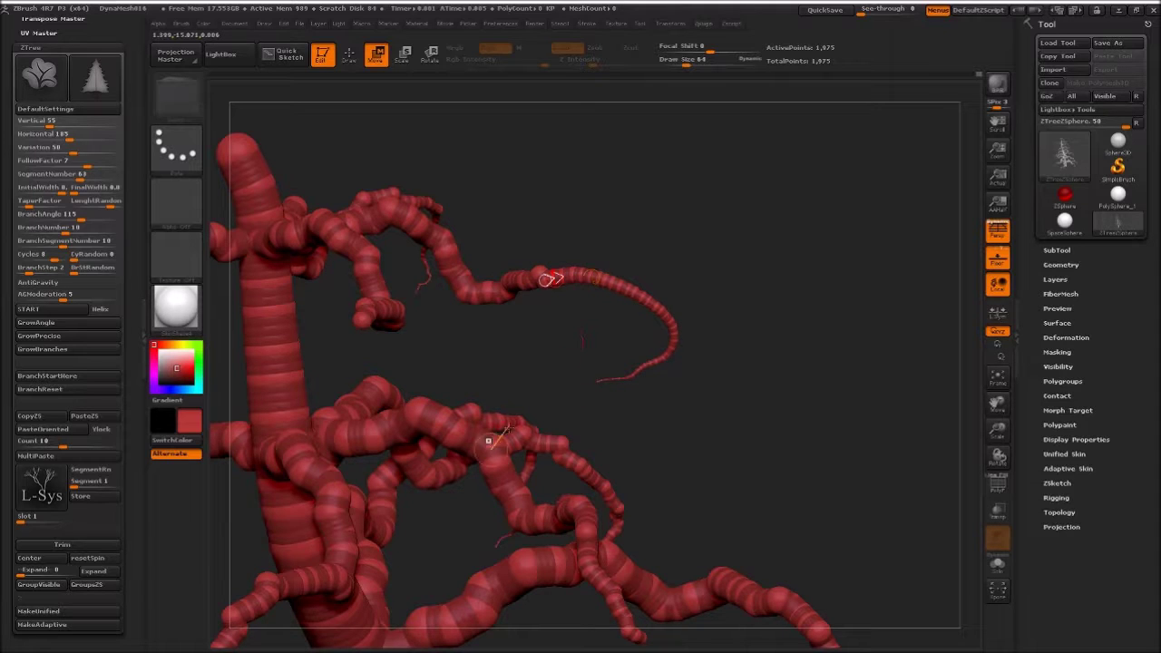
{"action": "mouse_move", "coordinate": [508, 458]}
{"action": "left_mouse_down"}
{"action": "mouse_move", "coordinate": [545, 455]}
{"action": "mouse_move", "coordinate": [623, 397]}
{"action": "mouse_move", "coordinate": [591, 415]}
{"action": "left_mouse_up"}
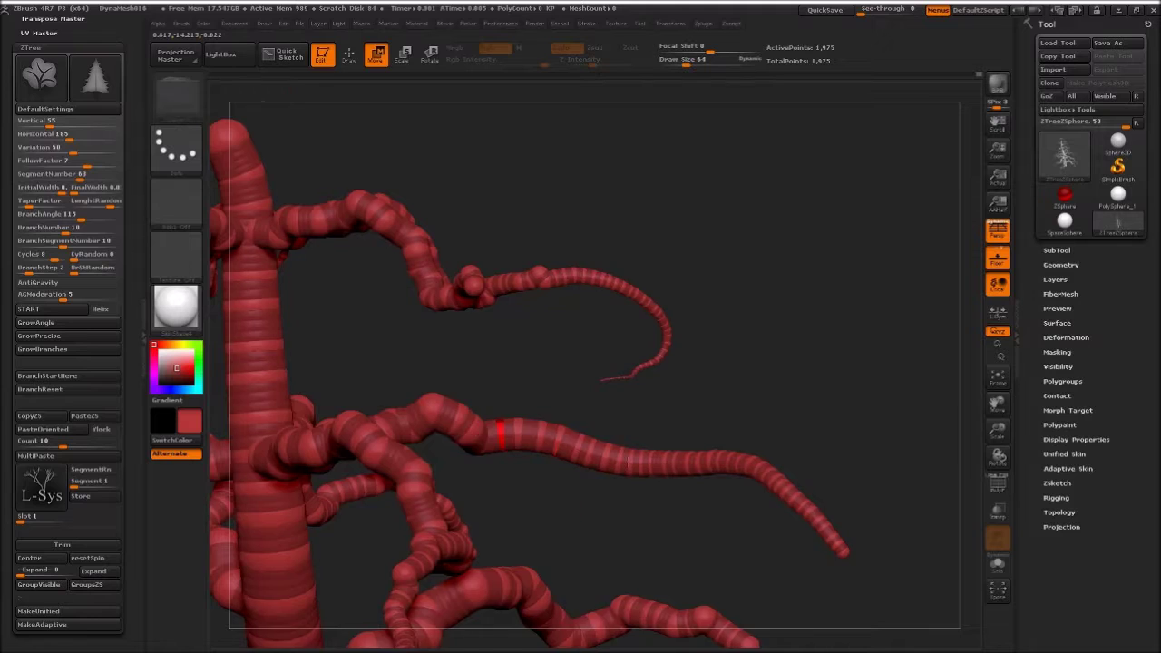
{"action": "left_click_drag", "start_coordinate": [571, 500], "coordinate": [523, 491]}
{"action": "mouse_move", "coordinate": [402, 534]}
{"action": "left_mouse_down"}
{"action": "mouse_move", "coordinate": [455, 499]}
{"action": "mouse_move", "coordinate": [814, 364]}
{"action": "left_mouse_up"}
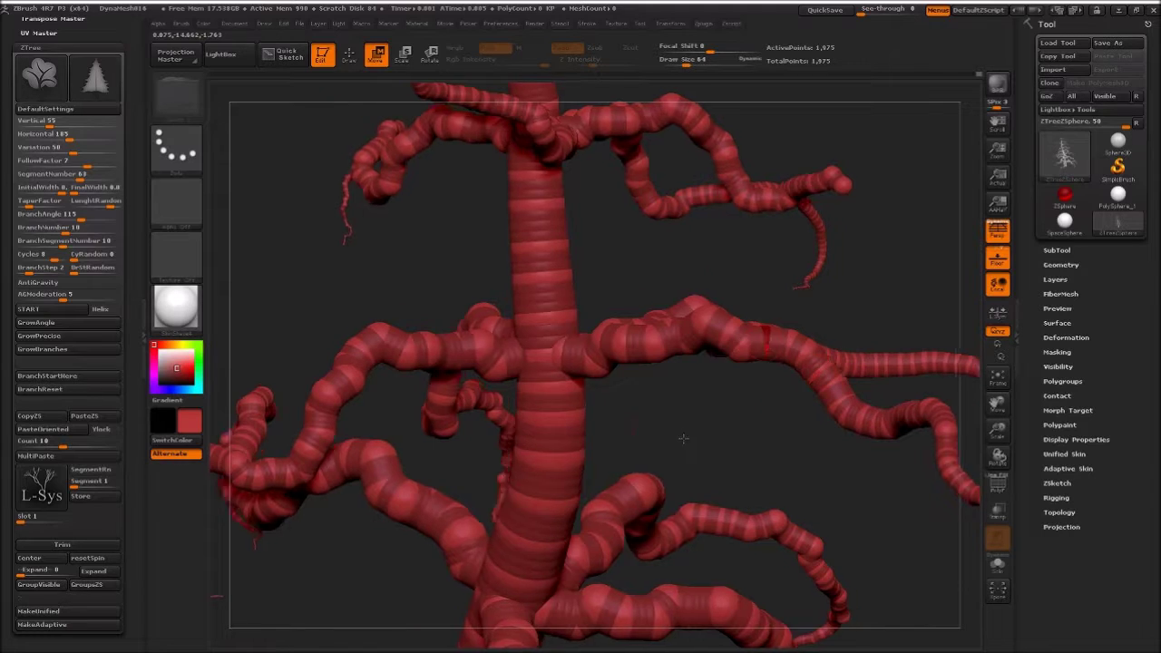
{"action": "left_click_drag", "start_coordinate": [683, 439], "coordinate": [650, 426]}
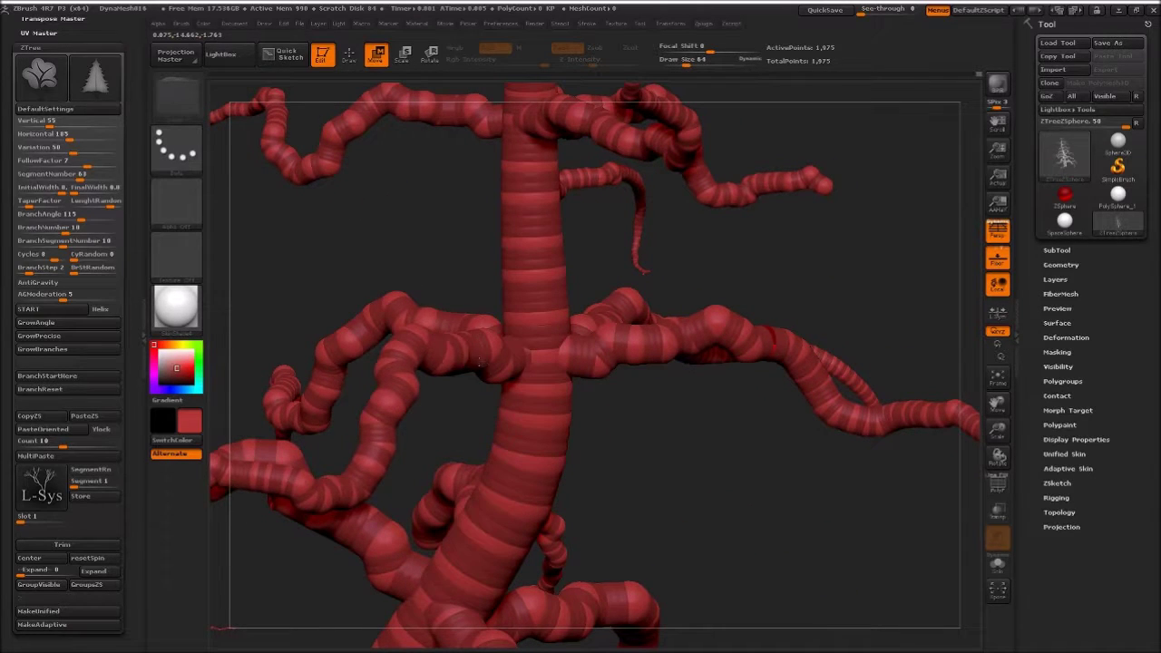
{"action": "left_click_drag", "start_coordinate": [469, 364], "coordinate": [459, 347]}
- Swing the left branch up-left, bend one branch into a long downward curve, and extend the lower-right branch
{"action": "left_click_drag", "start_coordinate": [718, 495], "coordinate": [734, 495]}
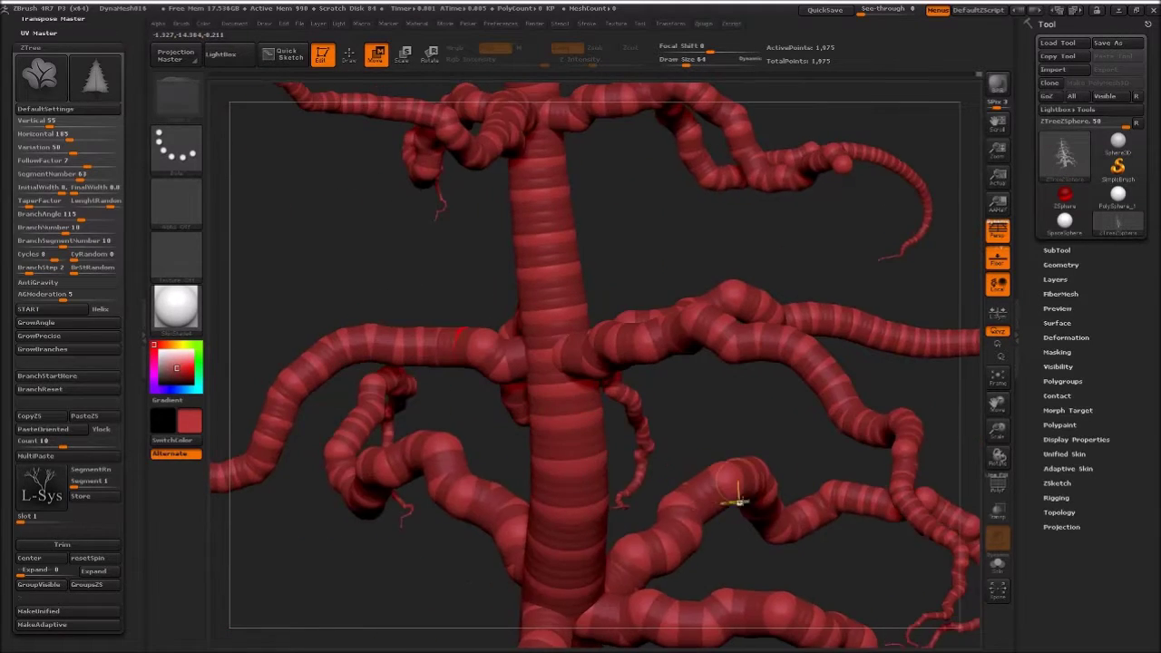
{"action": "left_click_drag", "start_coordinate": [661, 456], "coordinate": [575, 371], "text": "alt"}
{"action": "left_click_drag", "start_coordinate": [367, 467], "coordinate": [300, 426]}
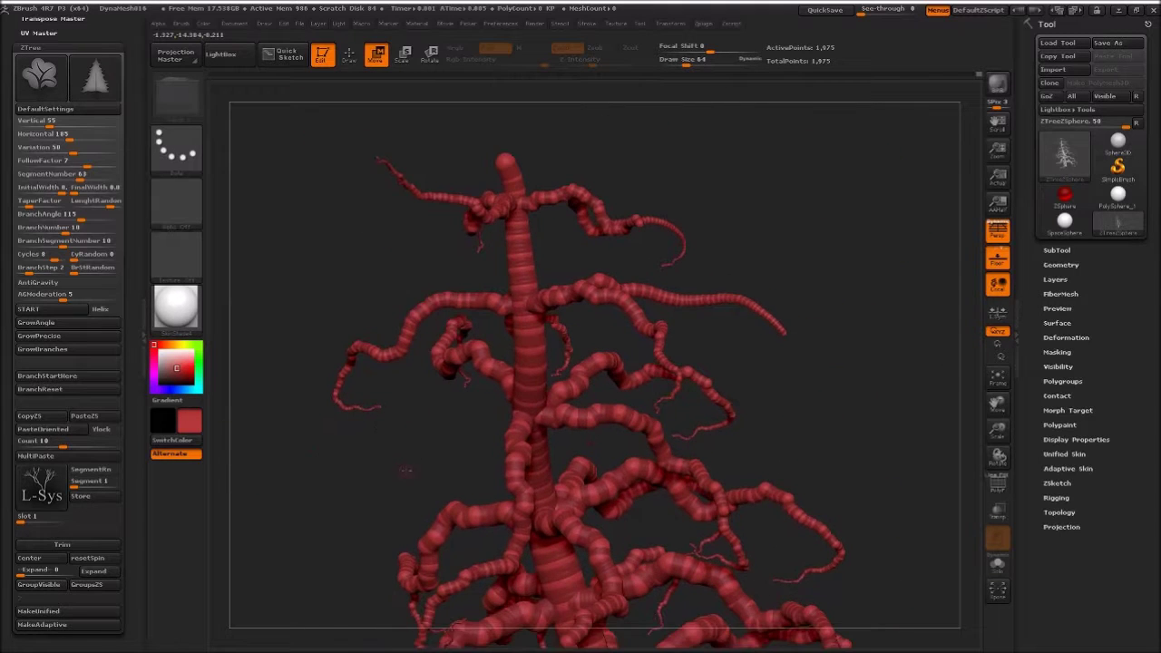
{"action": "left_click_drag", "start_coordinate": [567, 512], "coordinate": [531, 320]}
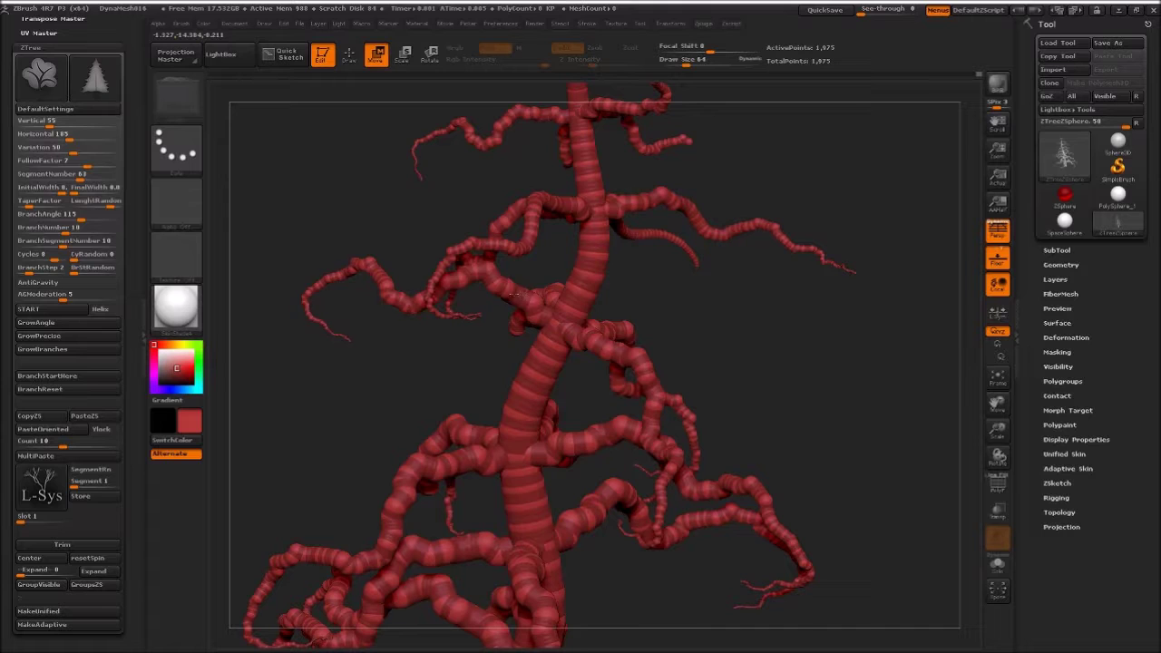
{"action": "left_click_drag", "start_coordinate": [513, 295], "coordinate": [471, 278]}
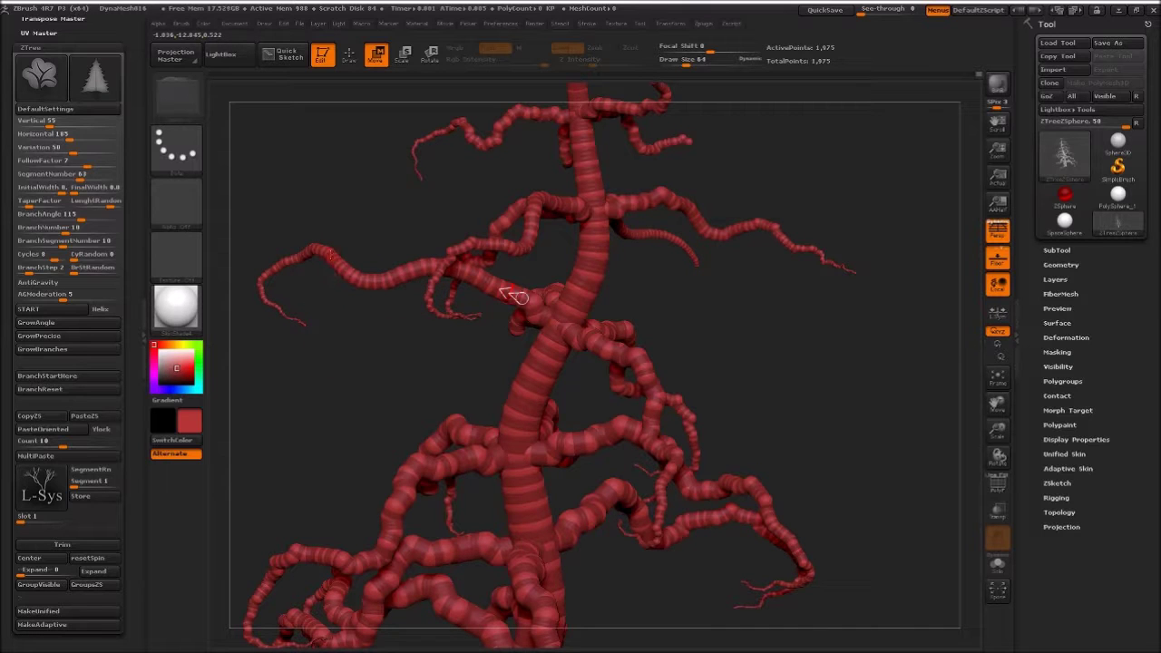
{"action": "left_click_drag", "start_coordinate": [331, 254], "coordinate": [332, 258]}
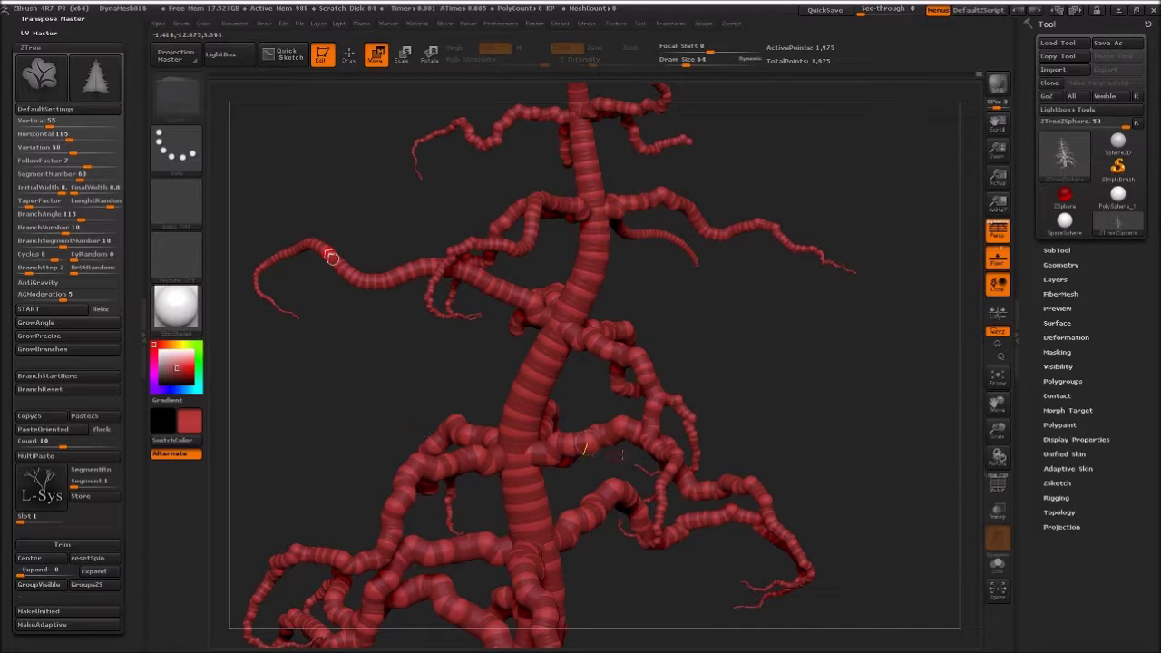
{"action": "left_click_drag", "start_coordinate": [757, 439], "coordinate": [626, 381]}
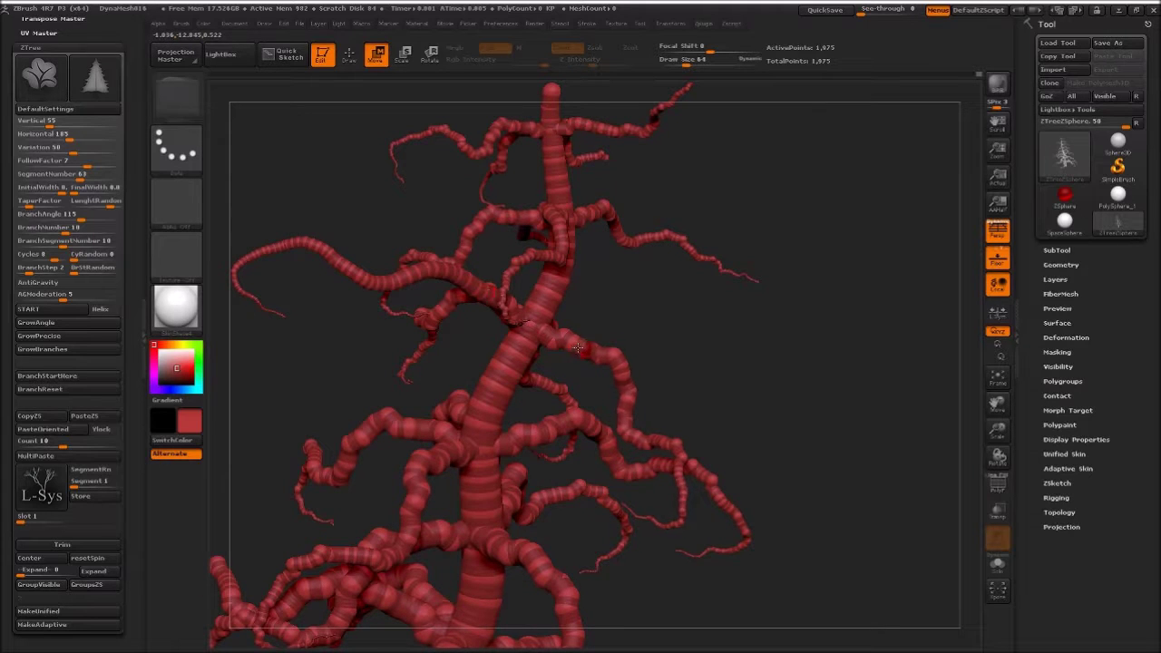
{"action": "left_click_drag", "start_coordinate": [576, 348], "coordinate": [580, 344]}
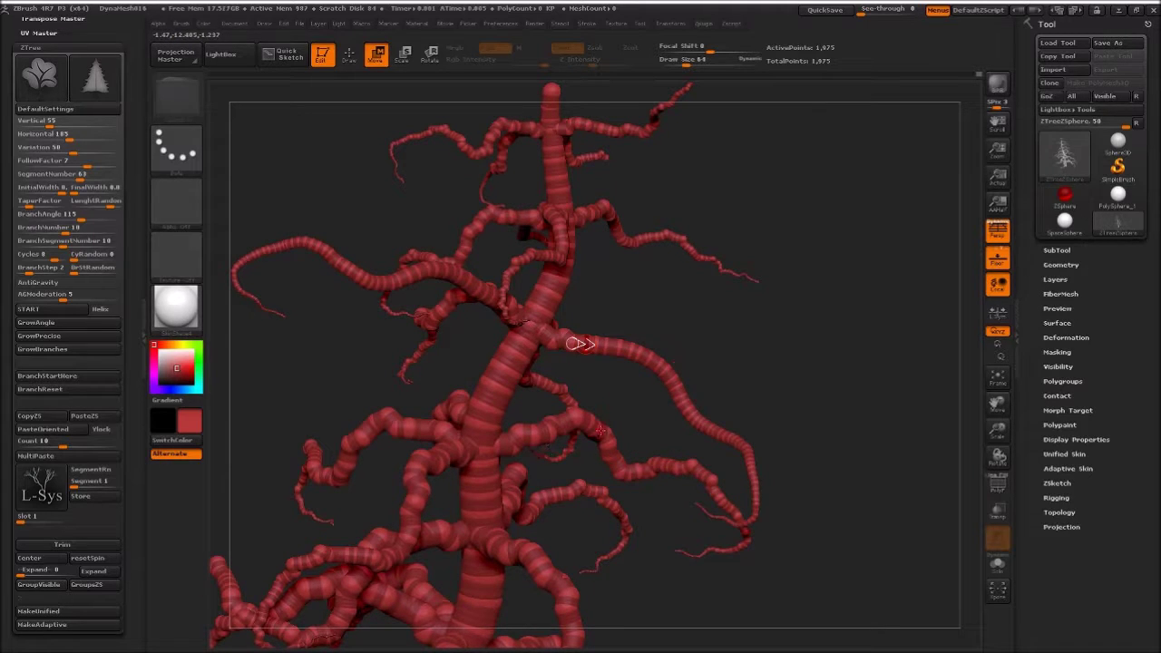
{"action": "left_click_drag", "start_coordinate": [591, 425], "coordinate": [599, 426]}
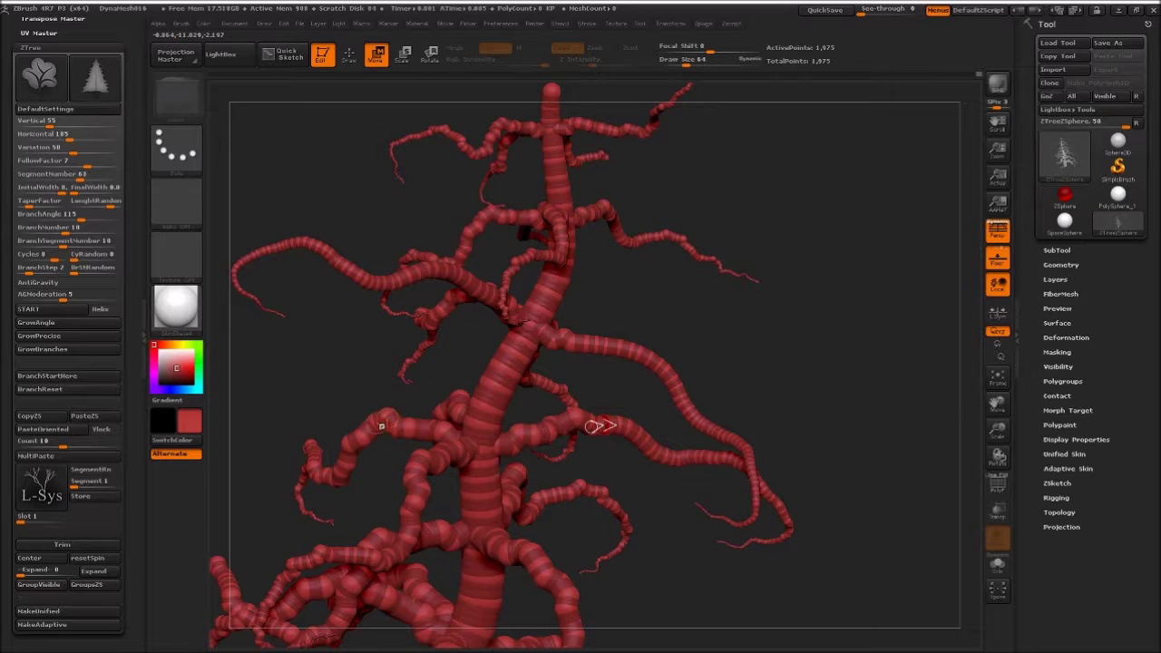
{"action": "mouse_move", "coordinate": [376, 415]}
{"action": "left_mouse_down"}
{"action": "mouse_move", "coordinate": [403, 434]}
{"action": "mouse_move", "coordinate": [591, 413]}
{"action": "mouse_move", "coordinate": [618, 396]}
{"action": "mouse_move", "coordinate": [606, 455]}
{"action": "left_mouse_up"}
{"action": "mouse_move", "coordinate": [400, 417]}
{"action": "left_mouse_down"}
{"action": "mouse_move", "coordinate": [324, 399]}
{"action": "mouse_move", "coordinate": [478, 418]}
{"action": "mouse_move", "coordinate": [434, 473]}
{"action": "mouse_move", "coordinate": [634, 449]}
{"action": "left_mouse_up"}
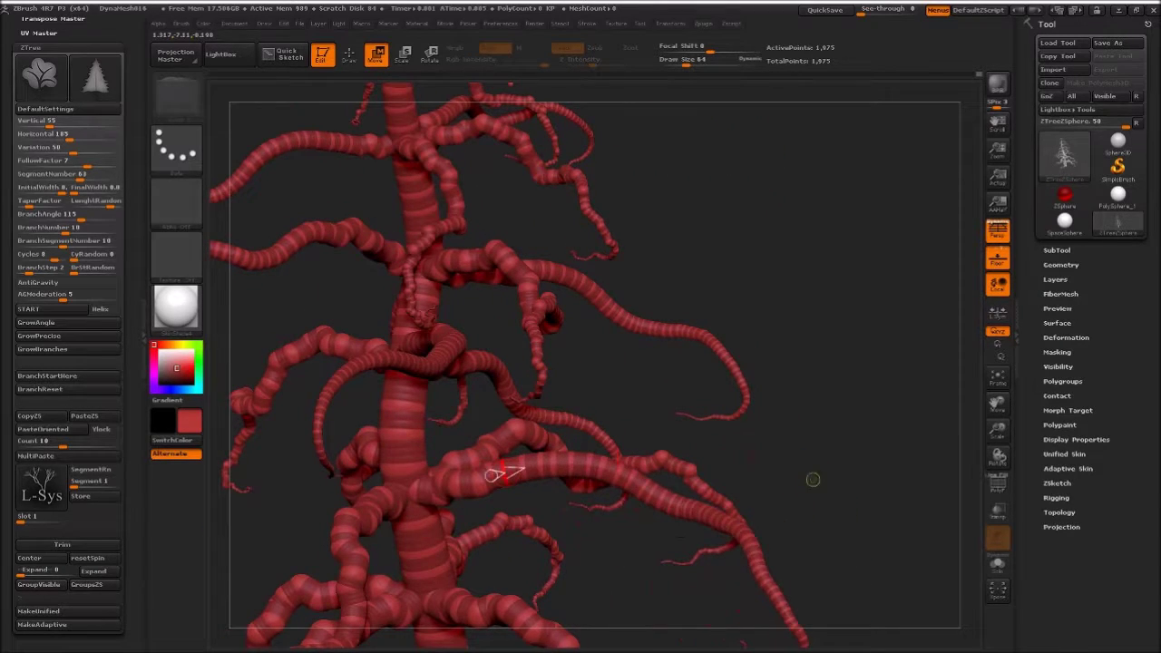
- Pull the left mid-level branch down and to the left
{"action": "key", "text": "f"}
{"action": "left_click_drag", "start_coordinate": [318, 514], "coordinate": [428, 494]}
{"action": "left_click_drag", "start_coordinate": [540, 391], "coordinate": [475, 481]}
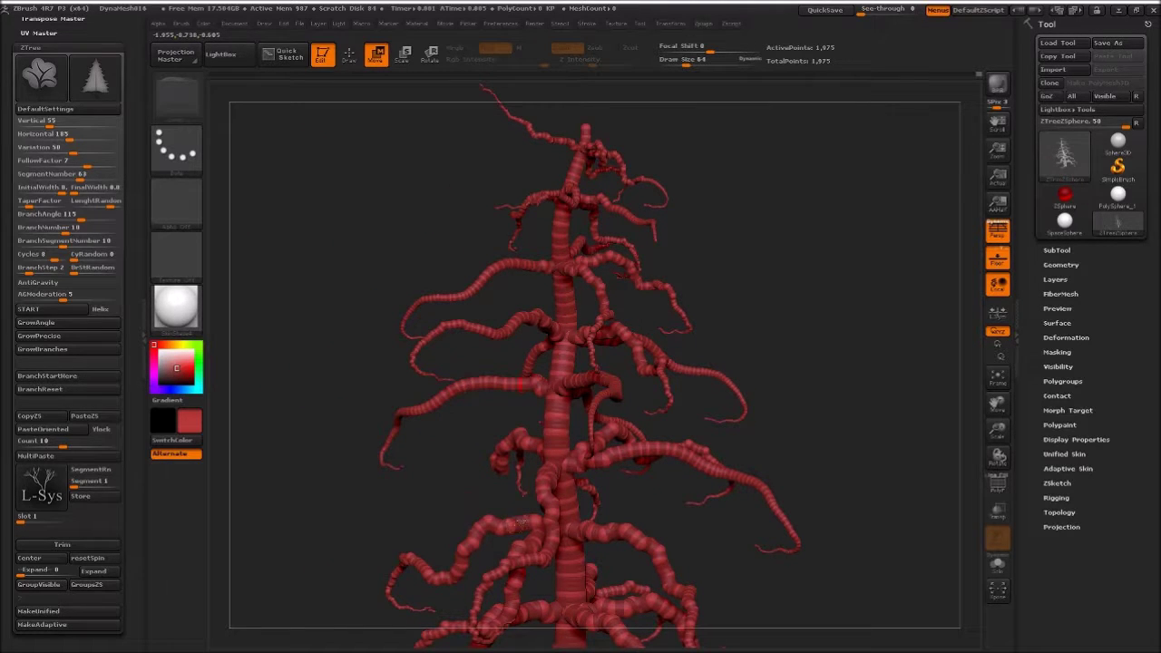
{"action": "mouse_move", "coordinate": [395, 529]}
{"action": "left_mouse_down"}
{"action": "mouse_move", "coordinate": [634, 550]}
{"action": "mouse_move", "coordinate": [777, 526]}
{"action": "left_mouse_up"}
{"action": "mouse_move", "coordinate": [640, 524]}
{"action": "left_mouse_down"}
{"action": "mouse_move", "coordinate": [715, 458]}
{"action": "mouse_move", "coordinate": [772, 432]}
{"action": "left_mouse_up"}
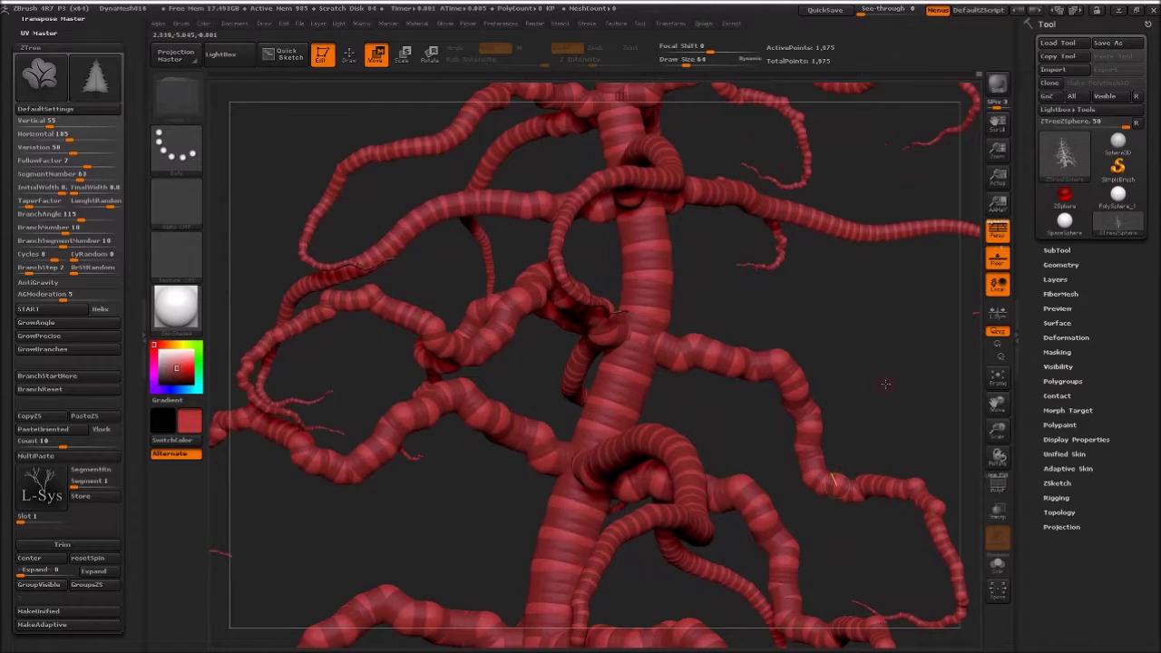
- Check the smooth skinned preview of the tree, then quick-save the project
{"action": "key", "text": "a"}
{"action": "mouse_move", "coordinate": [801, 415]}
{"action": "left_mouse_down"}
{"action": "mouse_move", "coordinate": [816, 427]}
{"action": "mouse_move", "coordinate": [796, 429]}
{"action": "mouse_move", "coordinate": [825, 436]}
{"action": "mouse_move", "coordinate": [768, 451]}
{"action": "mouse_move", "coordinate": [767, 435]}
{"action": "mouse_move", "coordinate": [834, 416]}
{"action": "left_mouse_up"}
{"action": "key", "text": "a"}
{"action": "key", "text": "a"}
{"action": "key", "text": "9"}
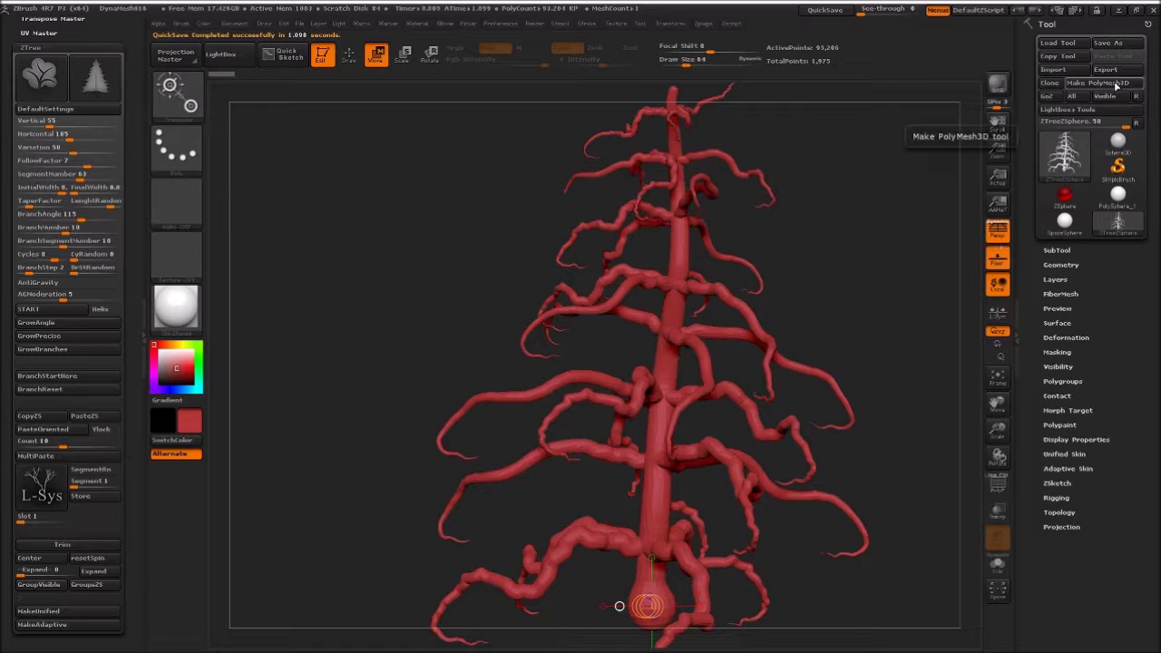
- Convert the ZSphere tree to a PolyMesh3D and set the colour to dark brown
{"action": "left_click", "coordinate": [1111, 82]}
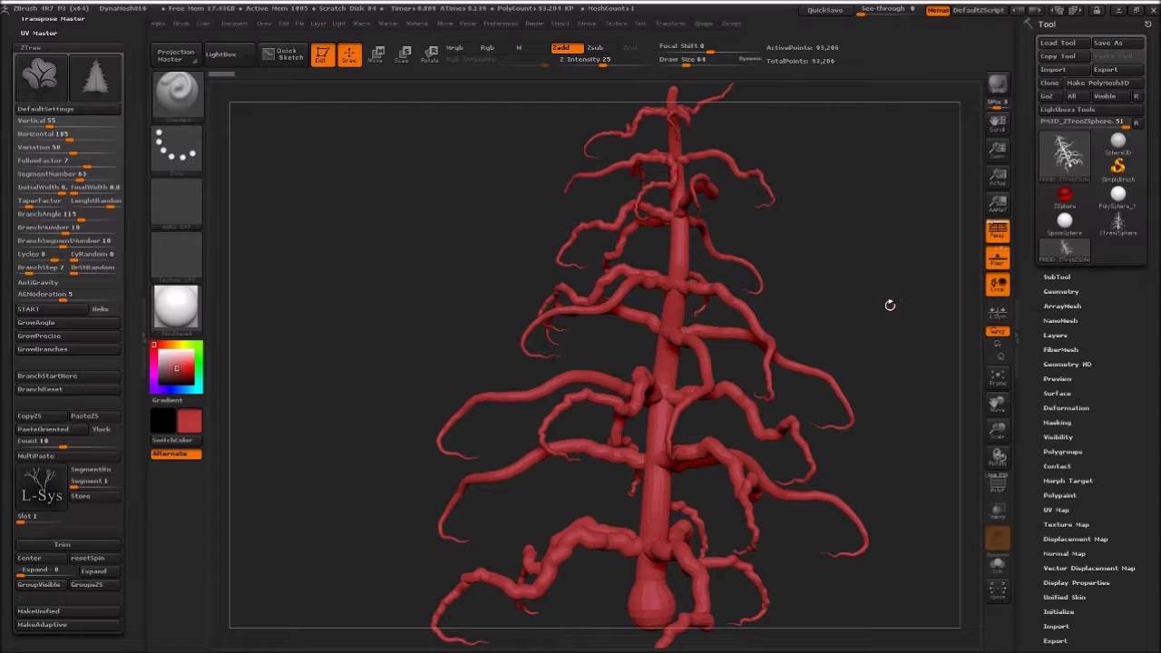
{"action": "mouse_move", "coordinate": [890, 305]}
{"action": "left_mouse_down", "text": "alt"}
{"action": "mouse_move", "coordinate": [843, 306]}
{"action": "mouse_move", "coordinate": [830, 324]}
{"action": "mouse_move", "coordinate": [275, 332]}
{"action": "left_mouse_up", "text": "alt"}
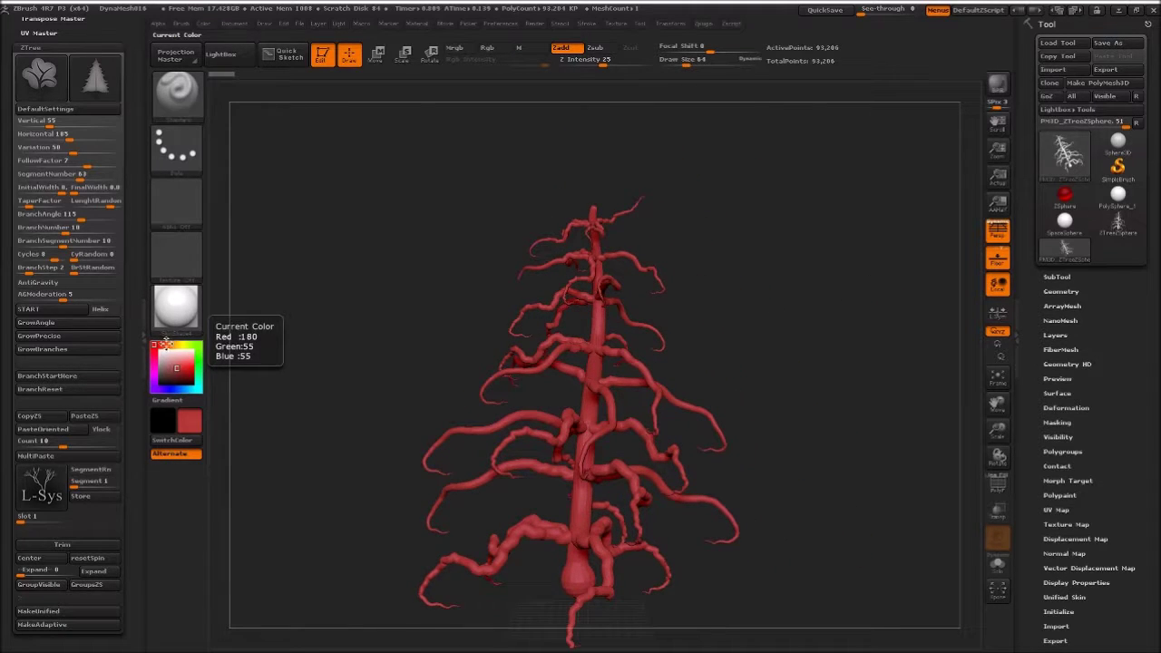
{"action": "left_click", "coordinate": [169, 345]}
{"action": "left_click", "coordinate": [164, 375]}
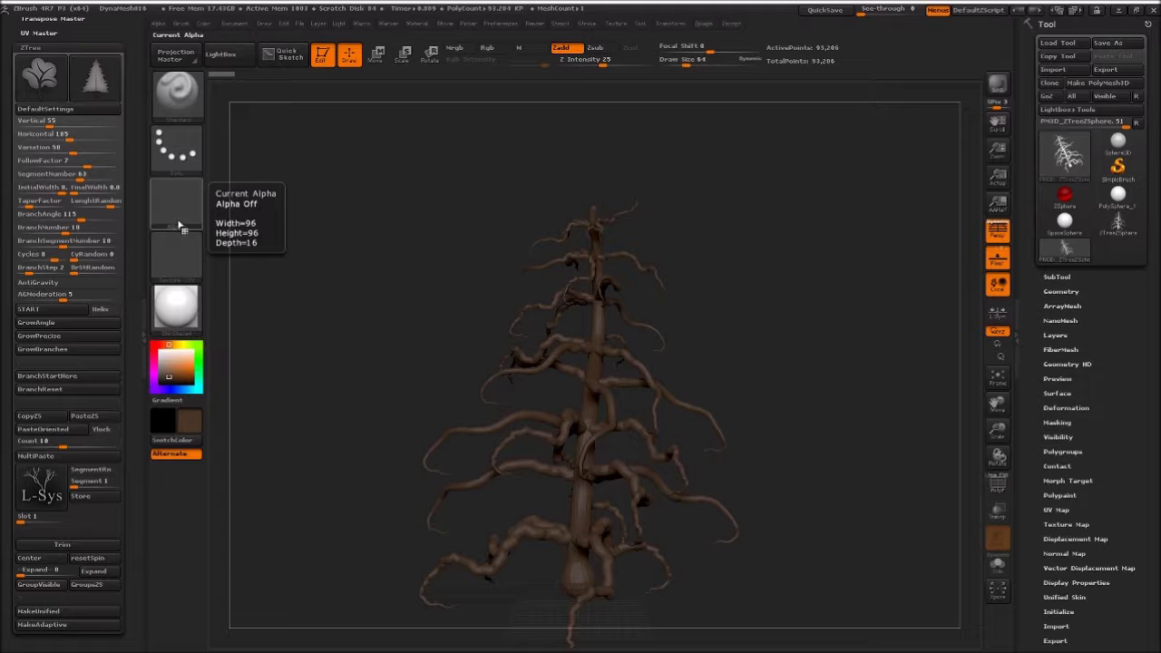
- Select Texture 22 as the bark image, with Mrgb on and Zadd off
{"action": "left_click", "coordinate": [168, 256]}
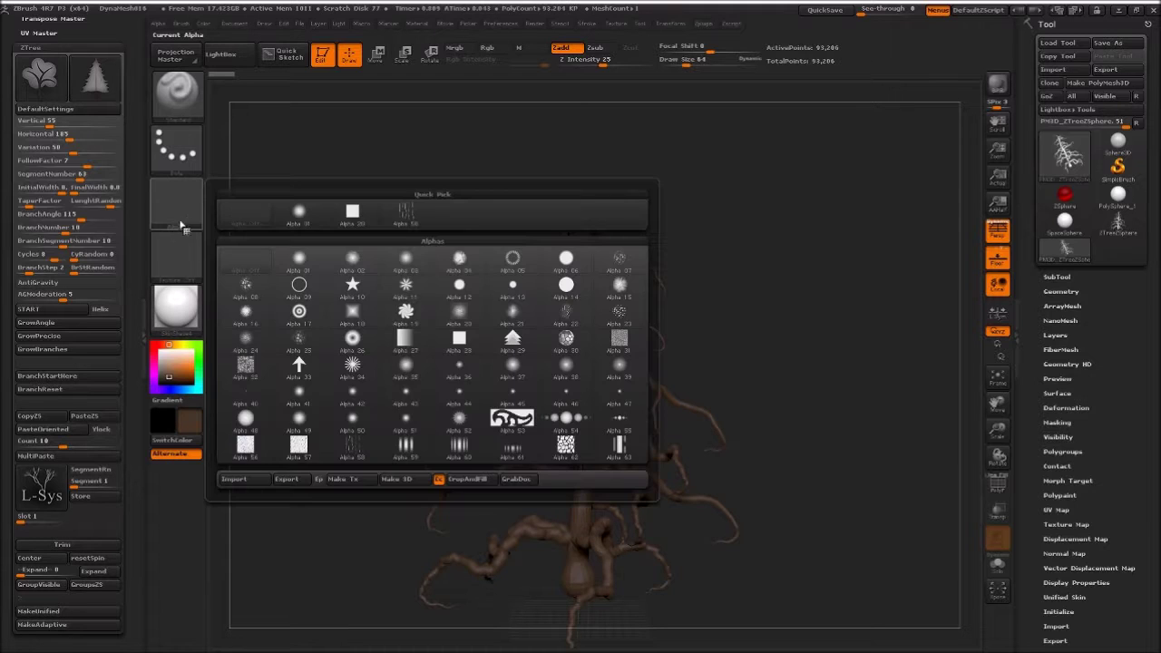
{"action": "left_click", "coordinate": [168, 254]}
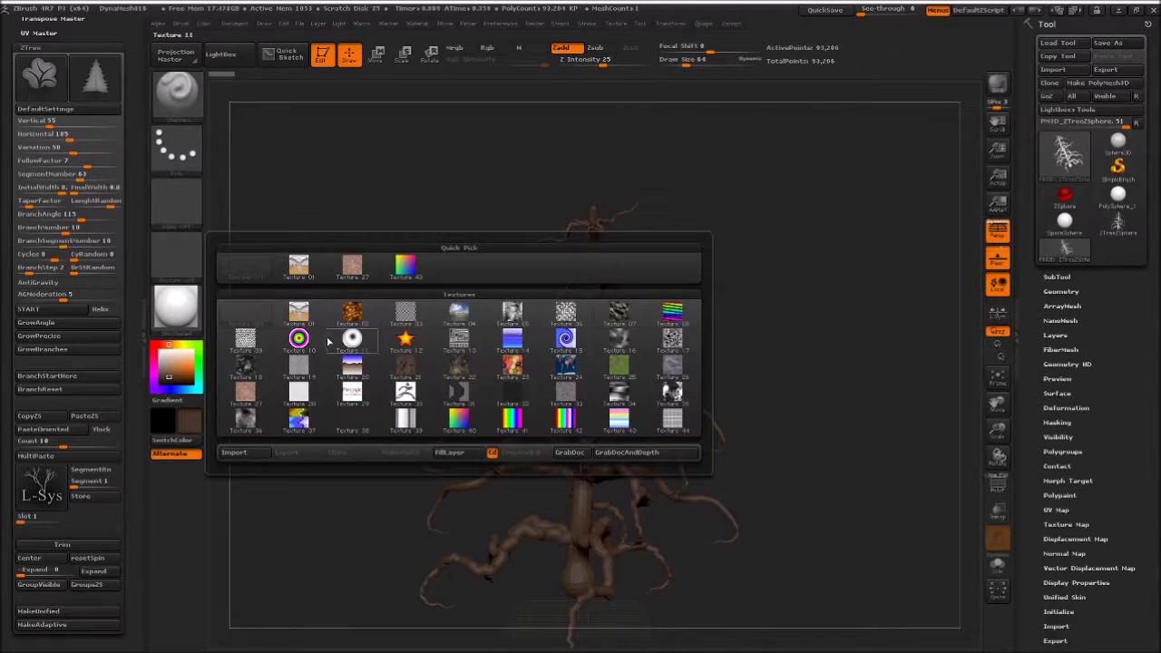
{"action": "left_click", "coordinate": [455, 364]}
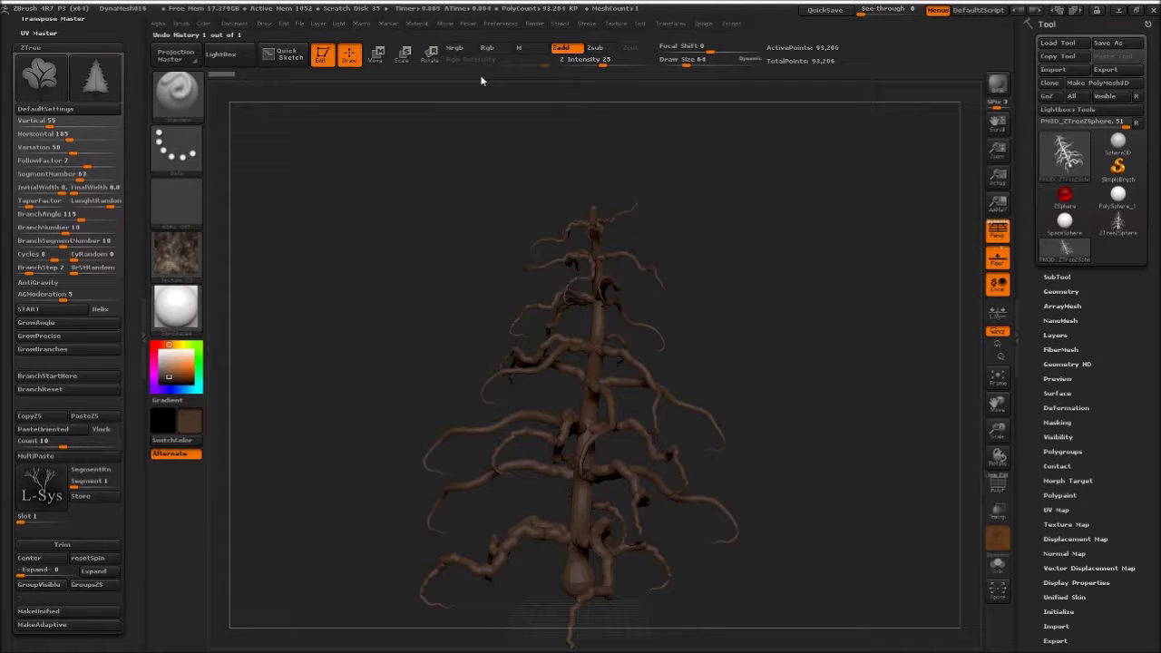
{"action": "left_click", "coordinate": [459, 47]}
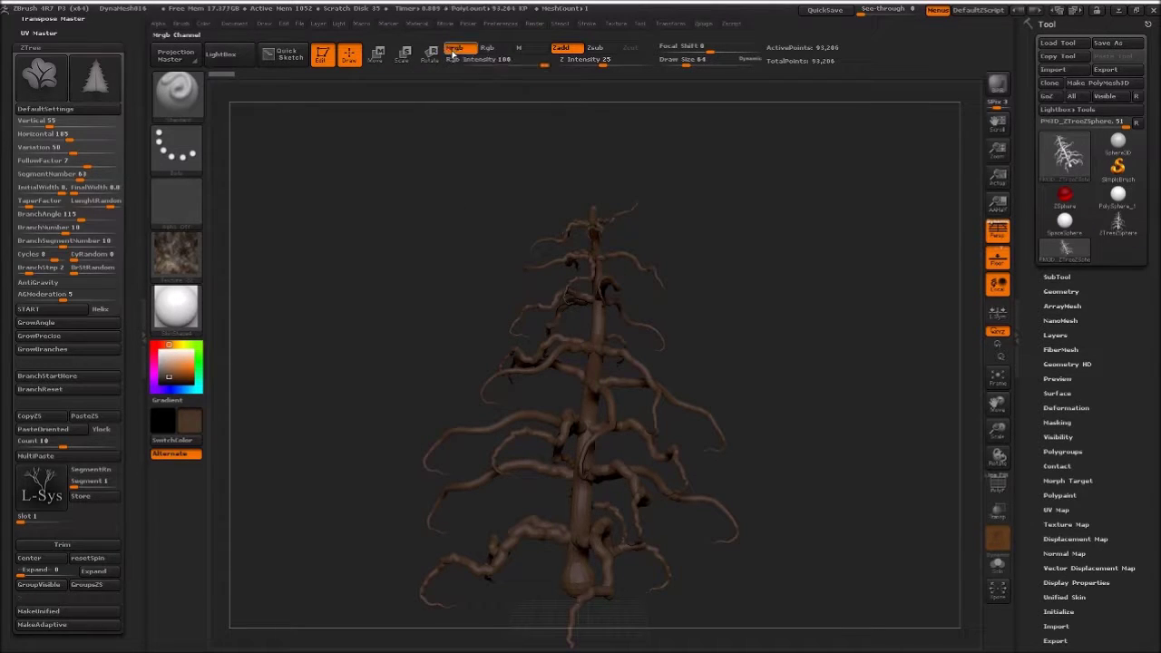
{"action": "left_click", "coordinate": [560, 50]}
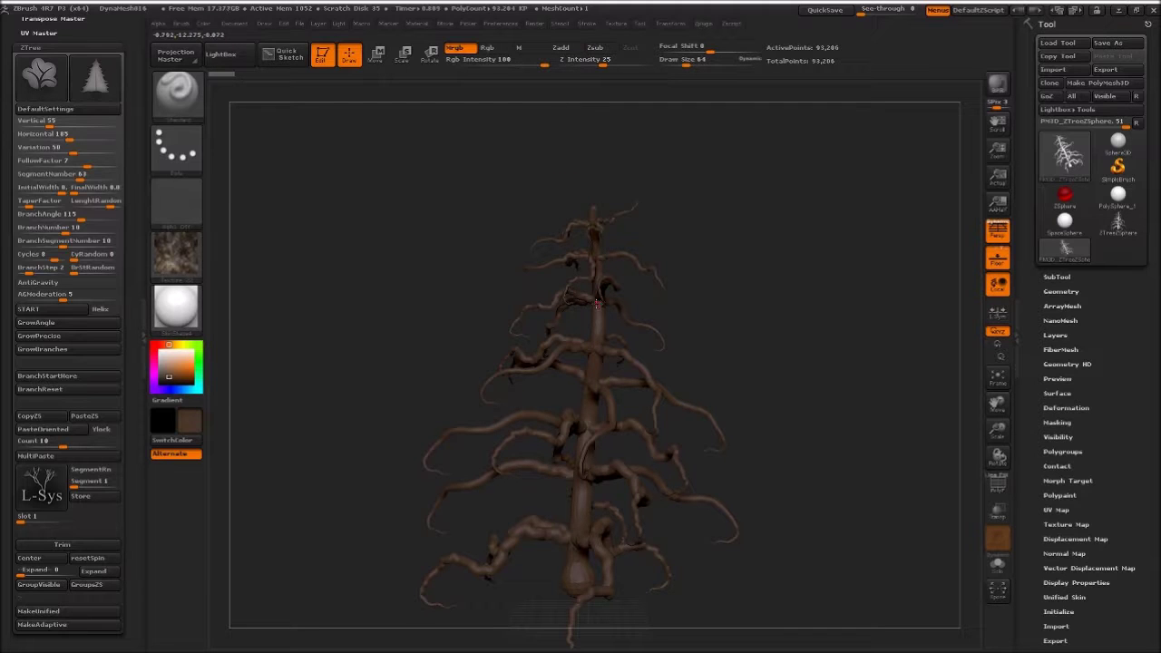
- With the DragRect stroke, stamp the bark texture over the upper branches and trunk
{"action": "left_click", "coordinate": [177, 148]}
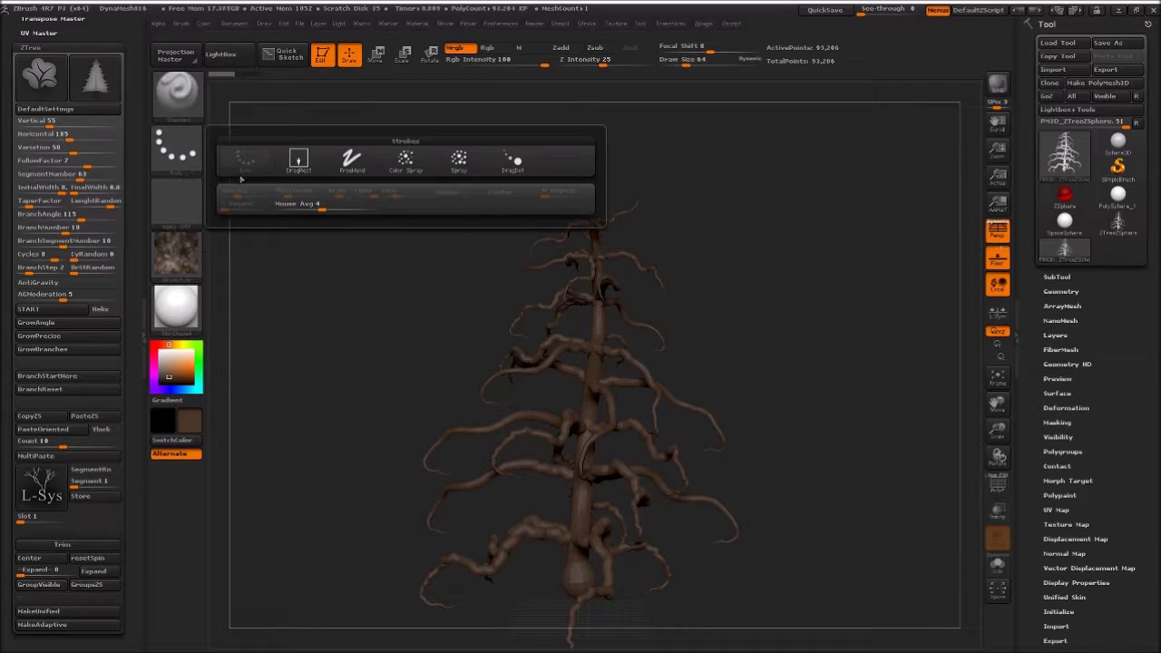
{"action": "left_click", "coordinate": [298, 161]}
{"action": "left_click_drag", "start_coordinate": [599, 342], "coordinate": [621, 390]}
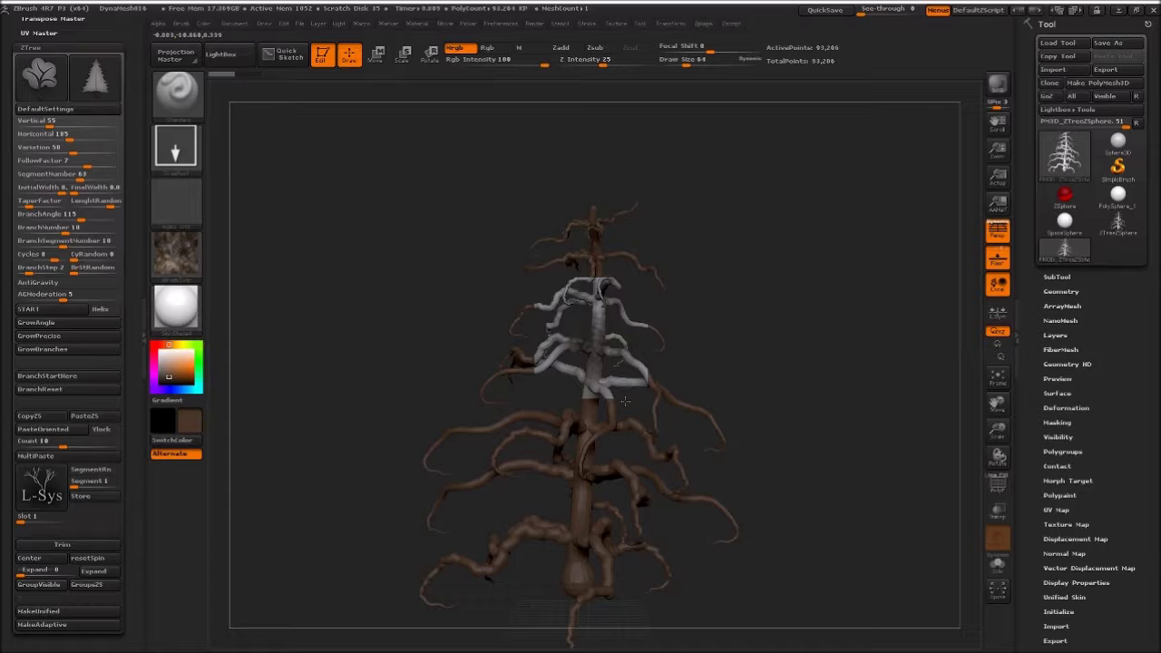
{"action": "mouse_move", "coordinate": [605, 349]}
{"action": "left_mouse_down"}
{"action": "mouse_move", "coordinate": [632, 309]}
{"action": "mouse_move", "coordinate": [594, 313]}
{"action": "left_mouse_up"}
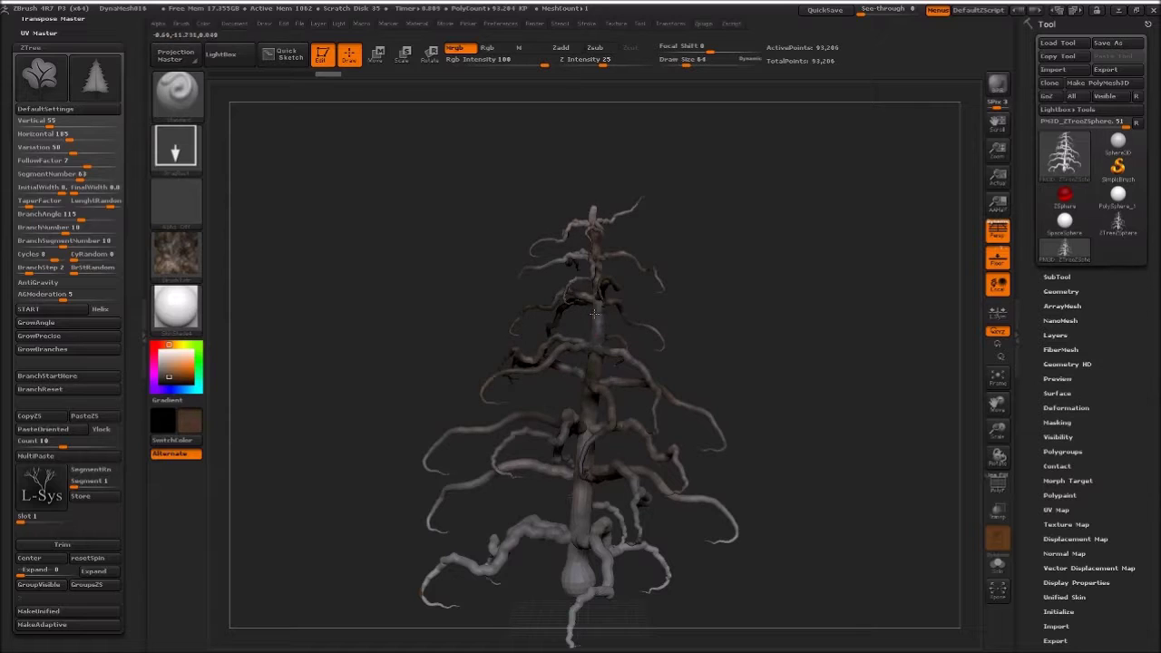
{"action": "mouse_move", "coordinate": [592, 259]}
{"action": "left_mouse_down"}
{"action": "mouse_move", "coordinate": [638, 383]}
{"action": "mouse_move", "coordinate": [593, 405]}
{"action": "left_mouse_up"}
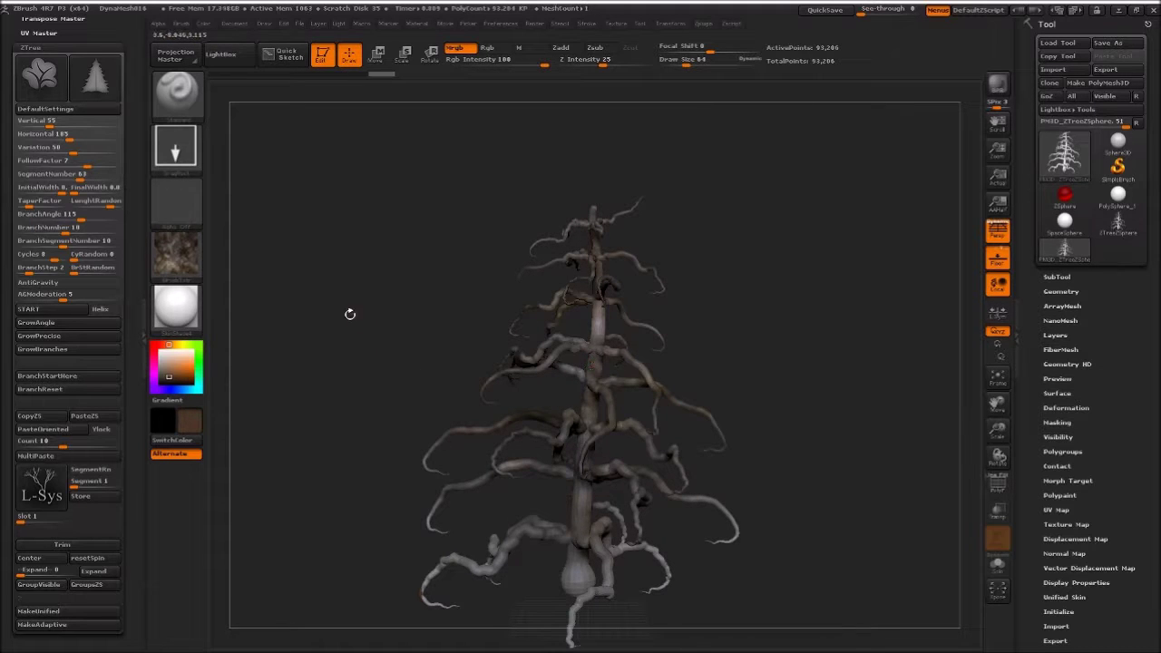
{"action": "left_click_drag", "start_coordinate": [418, 346], "coordinate": [518, 374]}
{"action": "mouse_move", "coordinate": [589, 342]}
{"action": "left_mouse_down"}
{"action": "mouse_move", "coordinate": [603, 249]}
{"action": "mouse_move", "coordinate": [553, 474]}
{"action": "left_mouse_up"}
{"action": "left_click_drag", "start_coordinate": [553, 526], "coordinate": [575, 450]}
- Stamp lighter and darker bark over the lower trunk, base and side branches
{"action": "mouse_move", "coordinate": [570, 549]}
{"action": "left_mouse_down"}
{"action": "mouse_move", "coordinate": [535, 463]}
{"action": "mouse_move", "coordinate": [581, 544]}
{"action": "left_mouse_up"}
{"action": "mouse_move", "coordinate": [461, 397]}
{"action": "left_mouse_down"}
{"action": "mouse_move", "coordinate": [355, 291]}
{"action": "mouse_move", "coordinate": [541, 397]}
{"action": "left_mouse_up"}
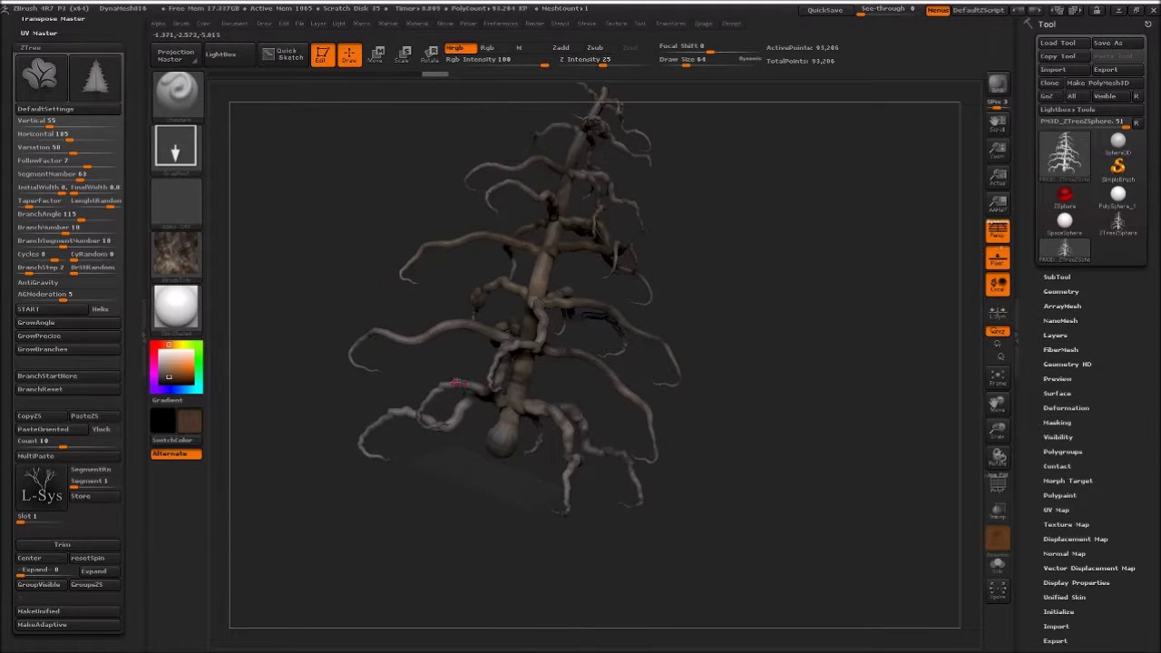
{"action": "mouse_move", "coordinate": [454, 383]}
{"action": "left_mouse_down"}
{"action": "mouse_move", "coordinate": [546, 448]}
{"action": "mouse_move", "coordinate": [611, 588]}
{"action": "left_mouse_up"}
{"action": "left_click_drag", "start_coordinate": [570, 451], "coordinate": [596, 434]}
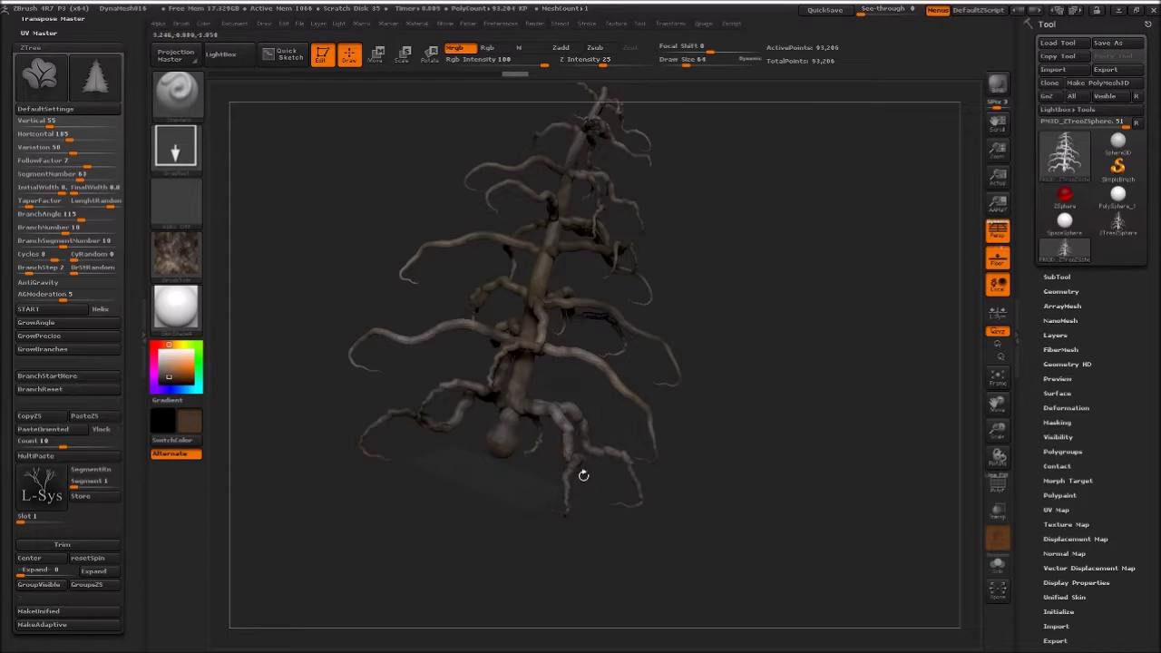
{"action": "left_click_drag", "start_coordinate": [594, 409], "coordinate": [580, 129]}
{"action": "mouse_move", "coordinate": [528, 357]}
{"action": "left_mouse_down"}
{"action": "mouse_move", "coordinate": [539, 322]}
{"action": "mouse_move", "coordinate": [643, 272]}
{"action": "left_mouse_up"}
{"action": "mouse_move", "coordinate": [436, 150]}
{"action": "left_mouse_down"}
{"action": "mouse_move", "coordinate": [445, 314]}
{"action": "mouse_move", "coordinate": [500, 345]}
{"action": "mouse_move", "coordinate": [396, 212]}
{"action": "mouse_move", "coordinate": [474, 317]}
{"action": "mouse_move", "coordinate": [508, 306]}
{"action": "left_mouse_up"}
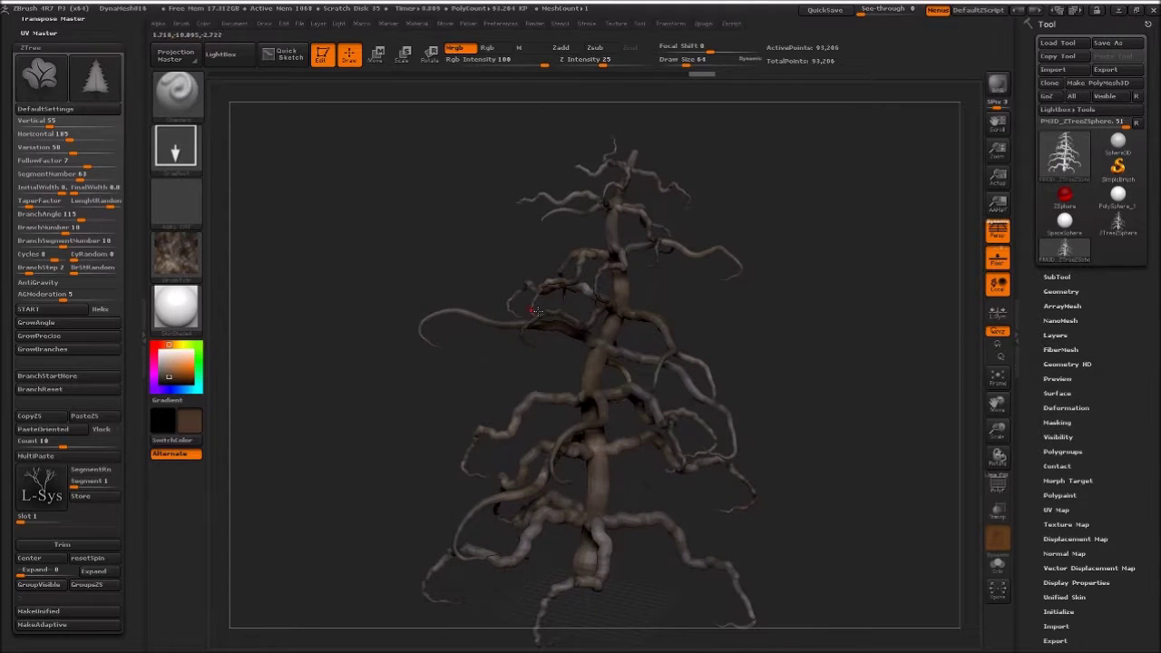
- Mask two regions of the tree and invert the mask
{"action": "left_click_drag", "start_coordinate": [351, 207], "coordinate": [568, 346], "text": "ctrl"}
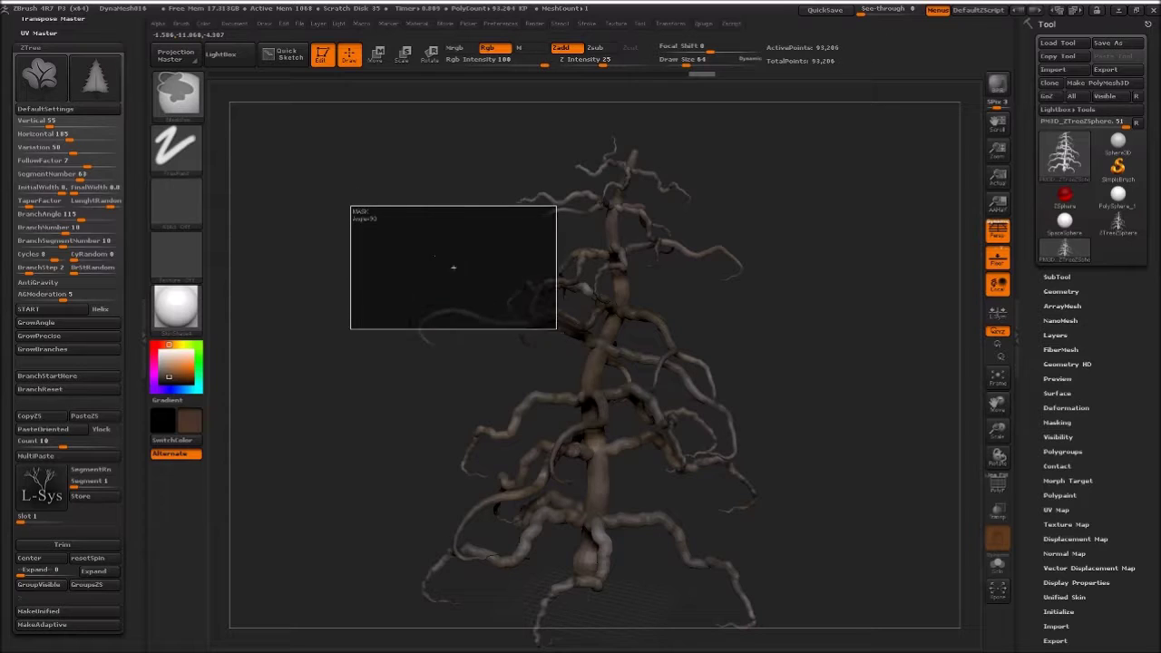
{"action": "mouse_move", "coordinate": [368, 263]}
{"action": "left_mouse_down"}
{"action": "mouse_move", "coordinate": [399, 329]}
{"action": "mouse_move", "coordinate": [536, 445]}
{"action": "mouse_move", "coordinate": [563, 513]}
{"action": "left_mouse_up"}
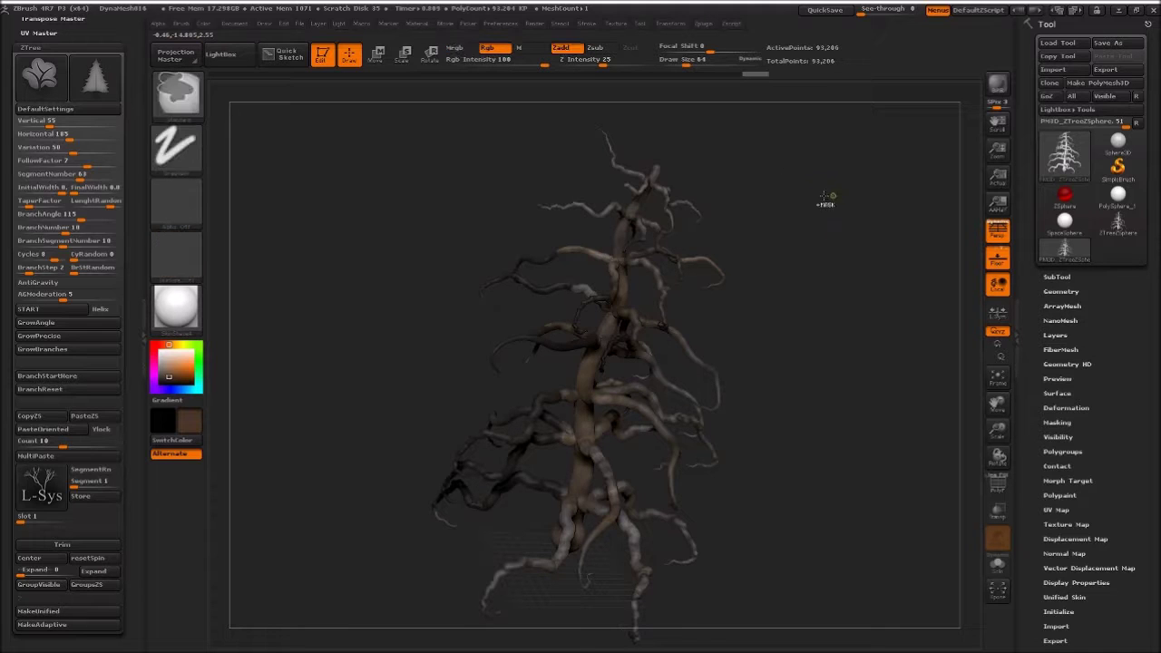
{"action": "left_click", "coordinate": [780, 194], "text": "ctrl"}
- Quick-save the project and open the FiberMesh Fibers preset library in LightBox
{"action": "left_click", "coordinate": [826, 10]}
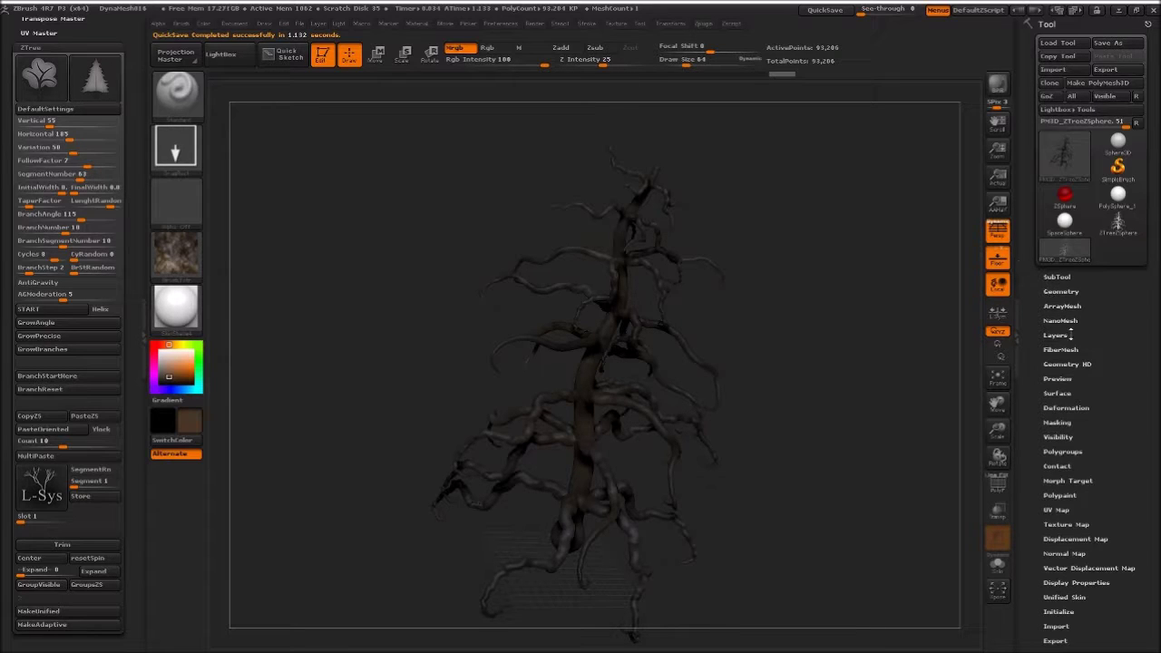
{"action": "left_click", "coordinate": [1061, 350]}
{"action": "left_click", "coordinate": [1063, 362]}
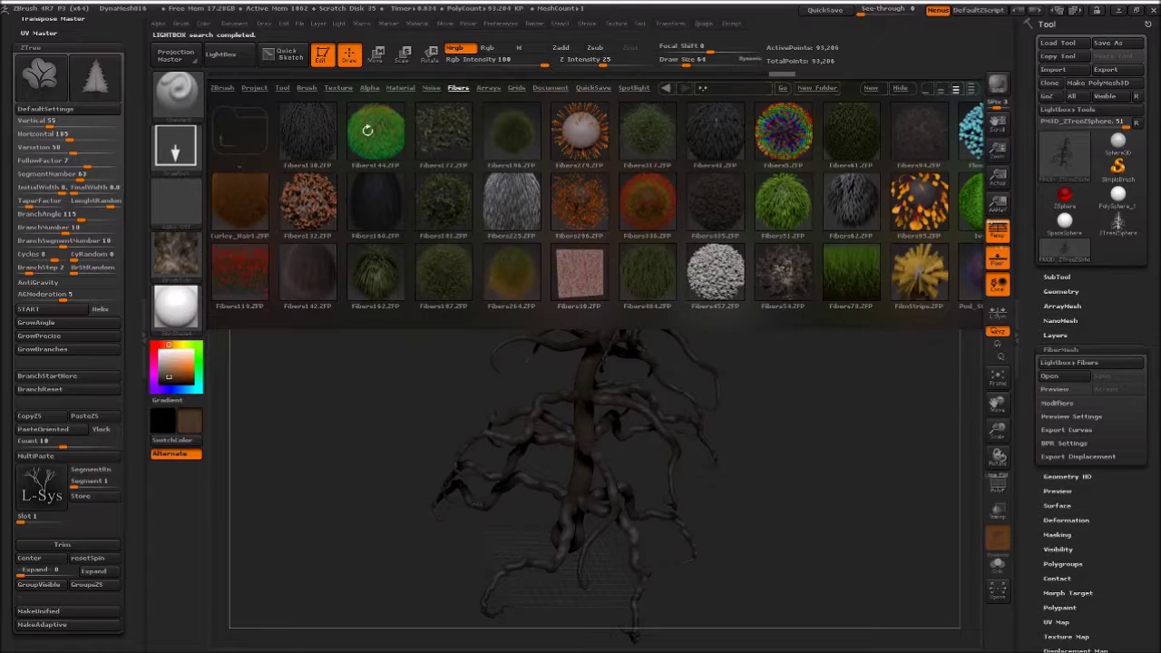
- Try Fibers144 and Fibers457, settle on Pod_Strings.ZFP (5067 fibers), and close LightBox
{"action": "double_click", "coordinate": [373, 127]}
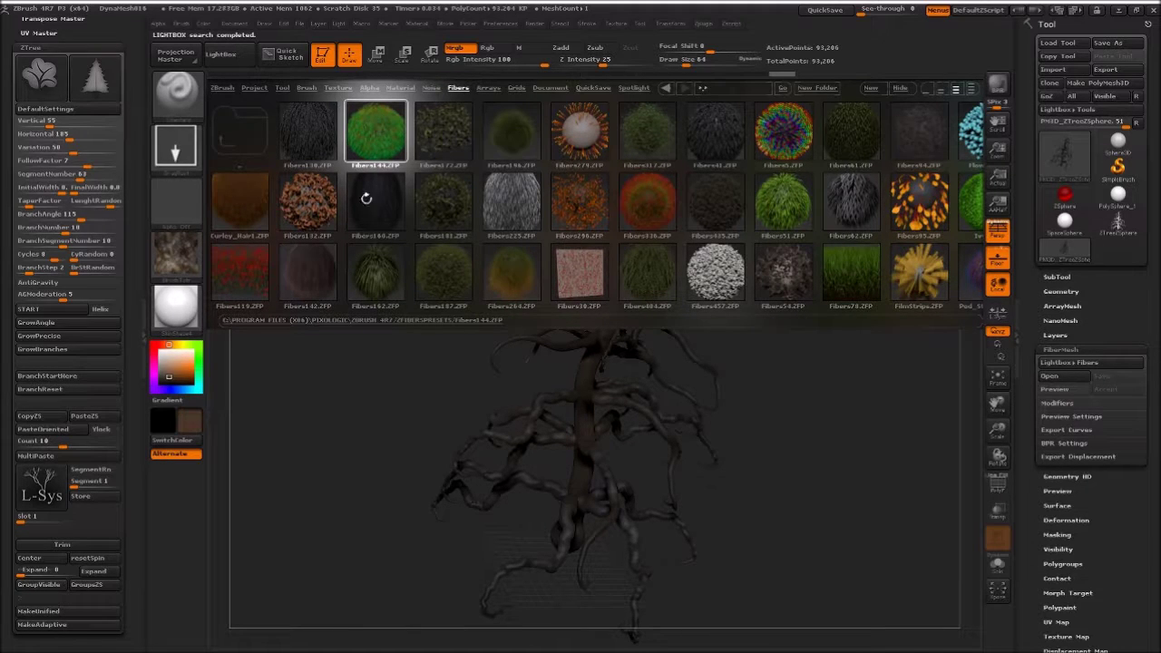
{"action": "left_click", "coordinate": [719, 252]}
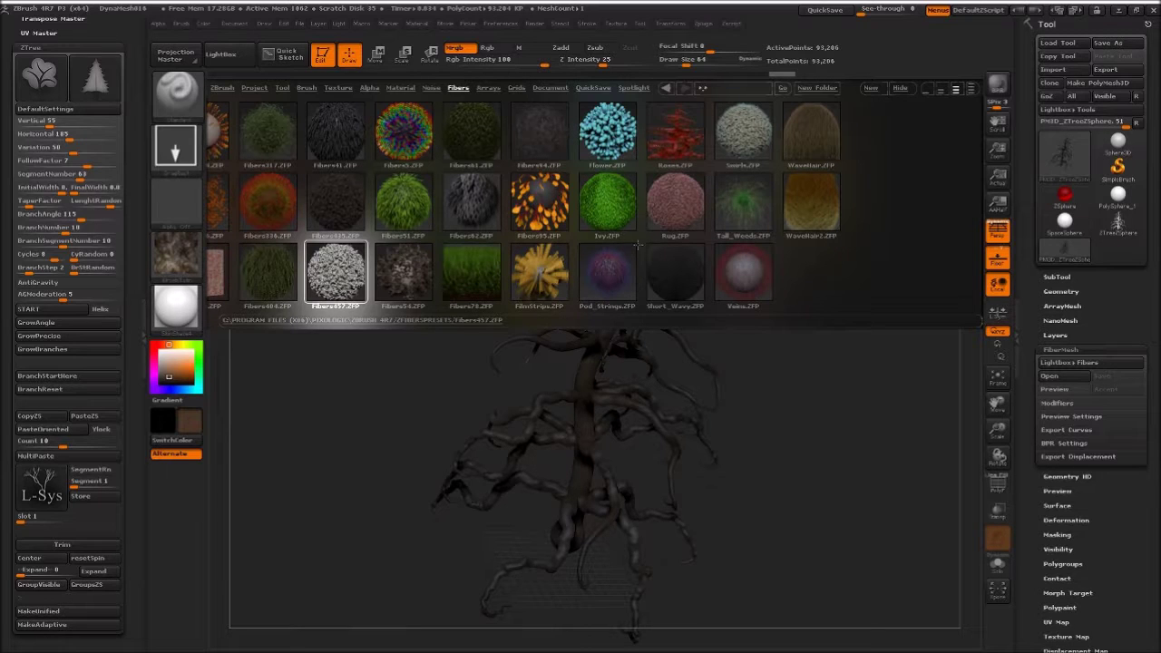
{"action": "left_click", "coordinate": [606, 270]}
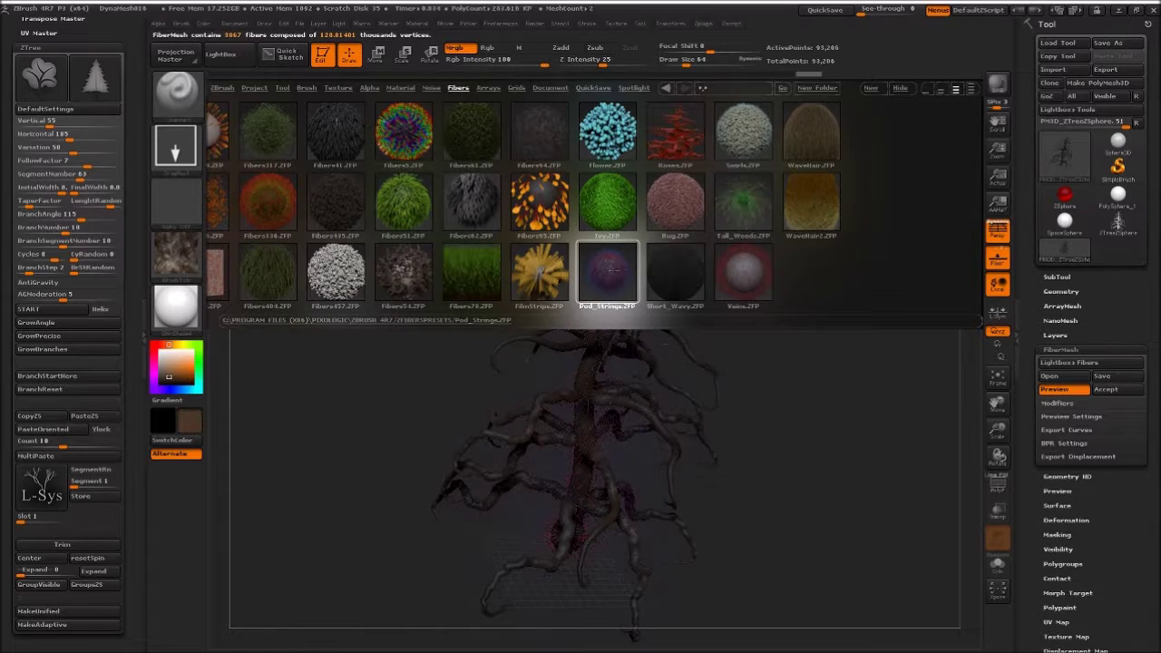
{"action": "left_click", "coordinate": [897, 90]}
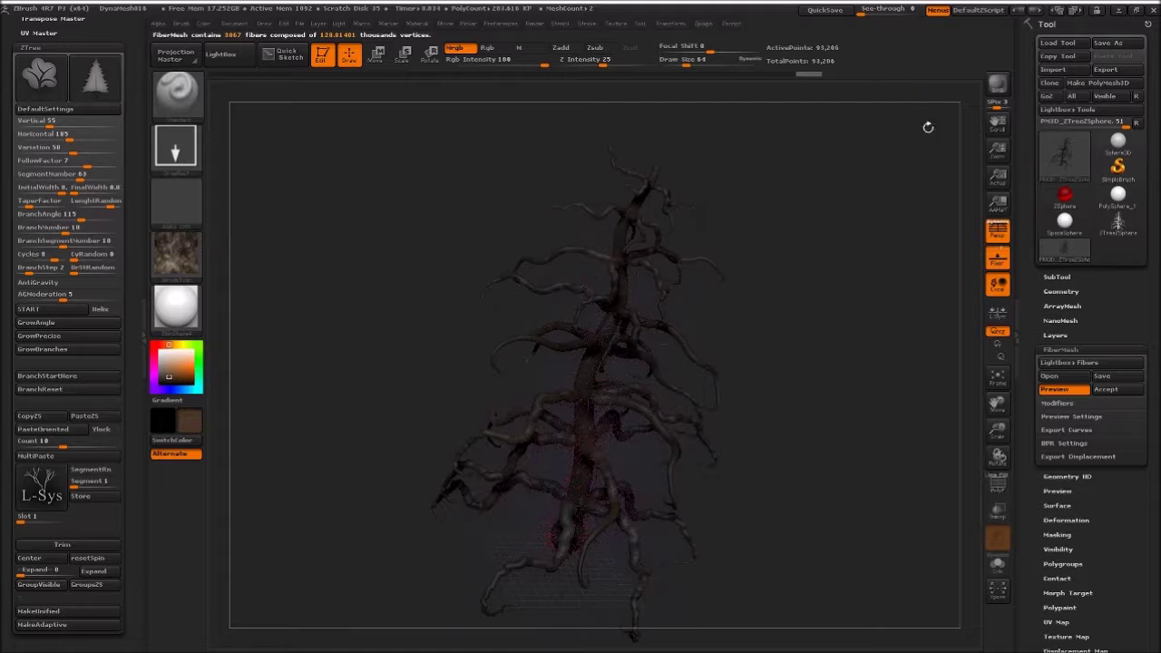
{"action": "left_click", "coordinate": [1059, 404]}
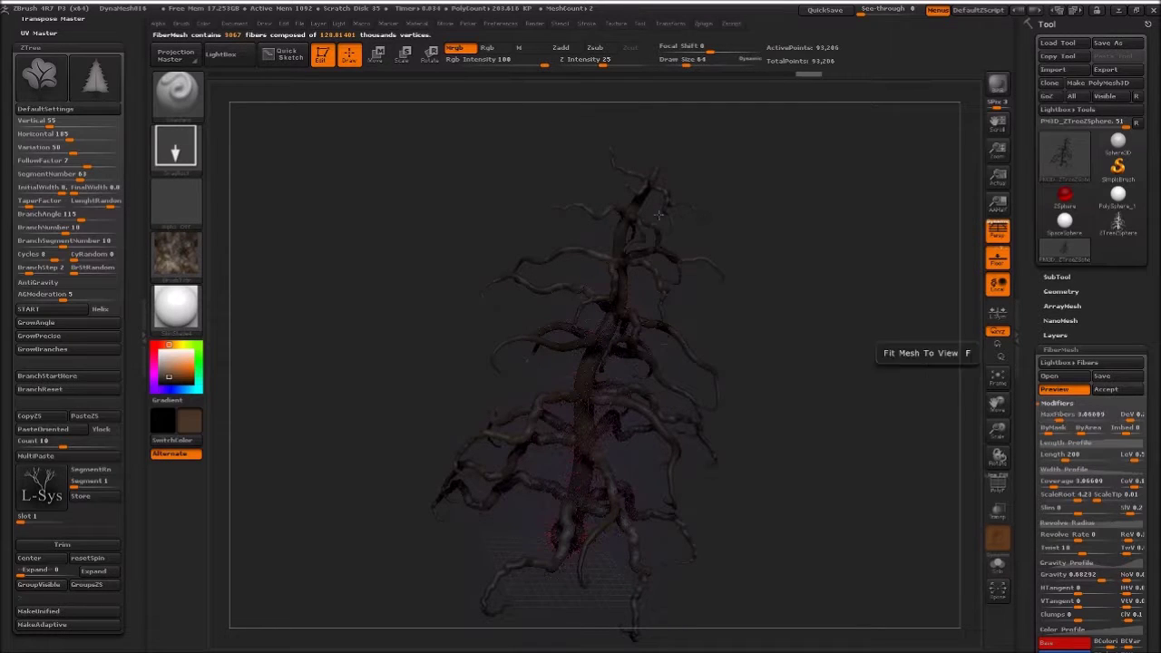
- Make the canvas background bright blue and set MaxFibers to 20.24302, giving 20,245 fibers
{"action": "left_click", "coordinate": [241, 25]}
{"action": "mouse_move", "coordinate": [249, 266]}
{"action": "left_mouse_down"}
{"action": "mouse_move", "coordinate": [191, 352]}
{"action": "mouse_move", "coordinate": [186, 392]}
{"action": "left_mouse_up"}
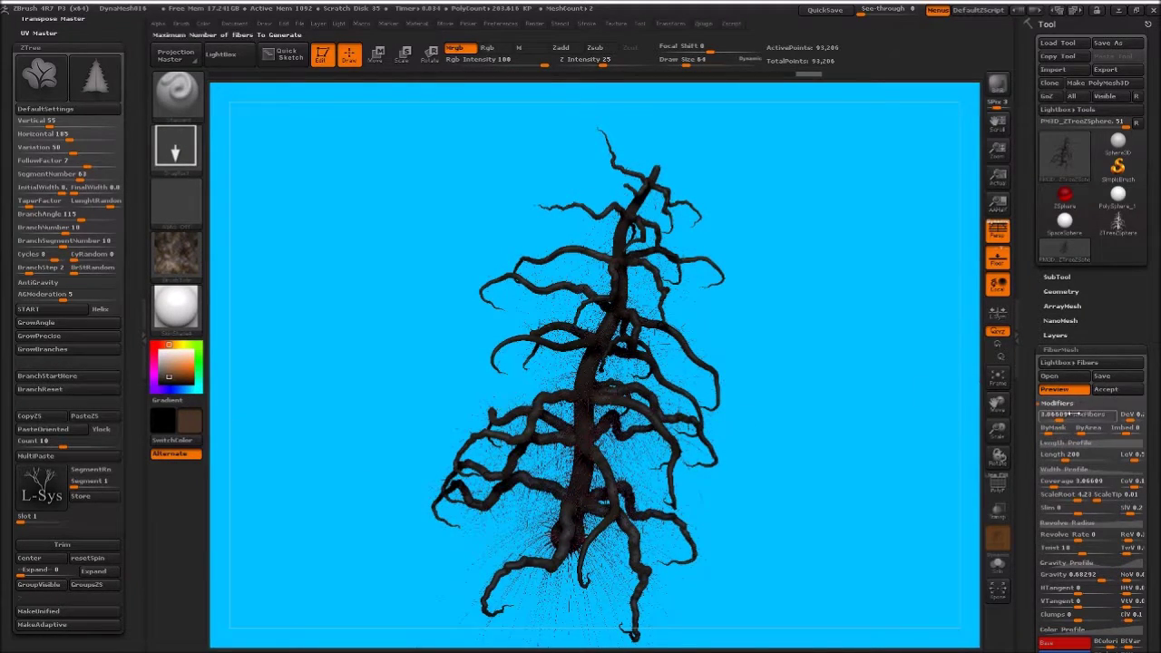
{"action": "left_click", "coordinate": [1058, 416]}
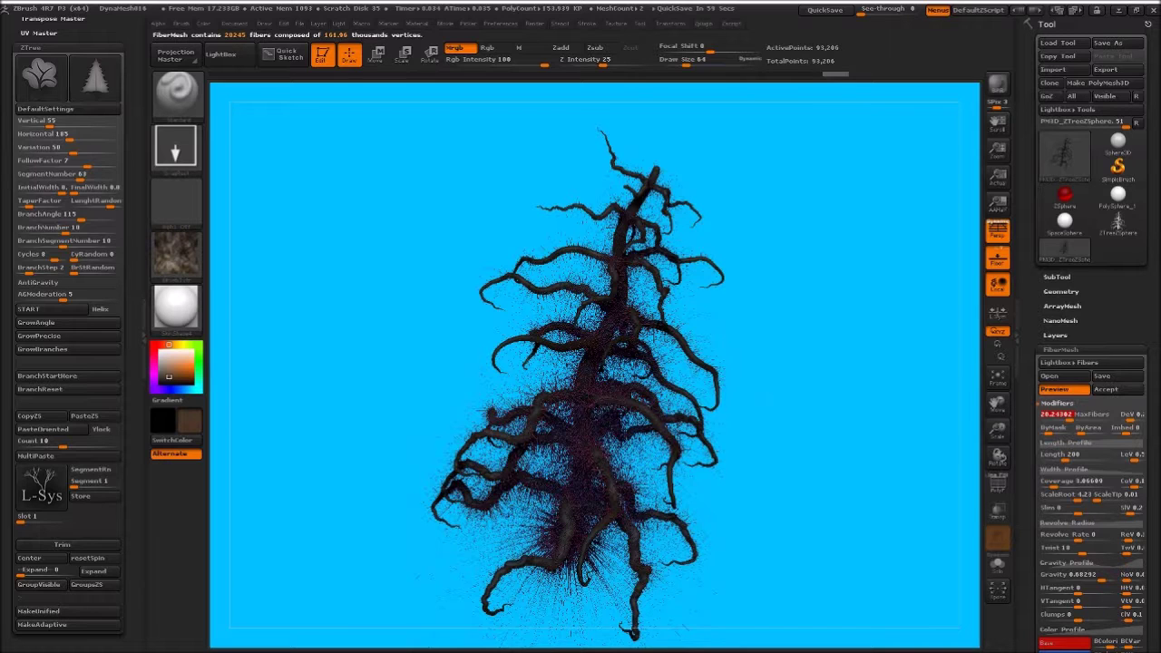
{"action": "key", "text": "Return"}
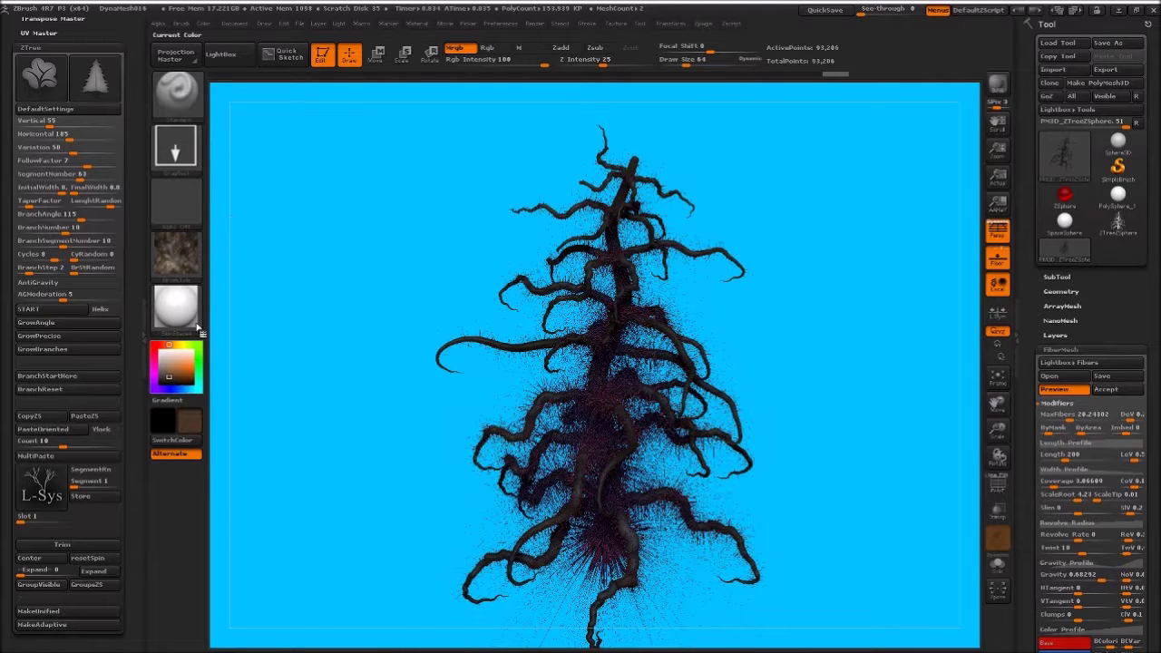
- Set the Document Back colour to a dark shade
{"action": "left_click", "coordinate": [234, 25]}
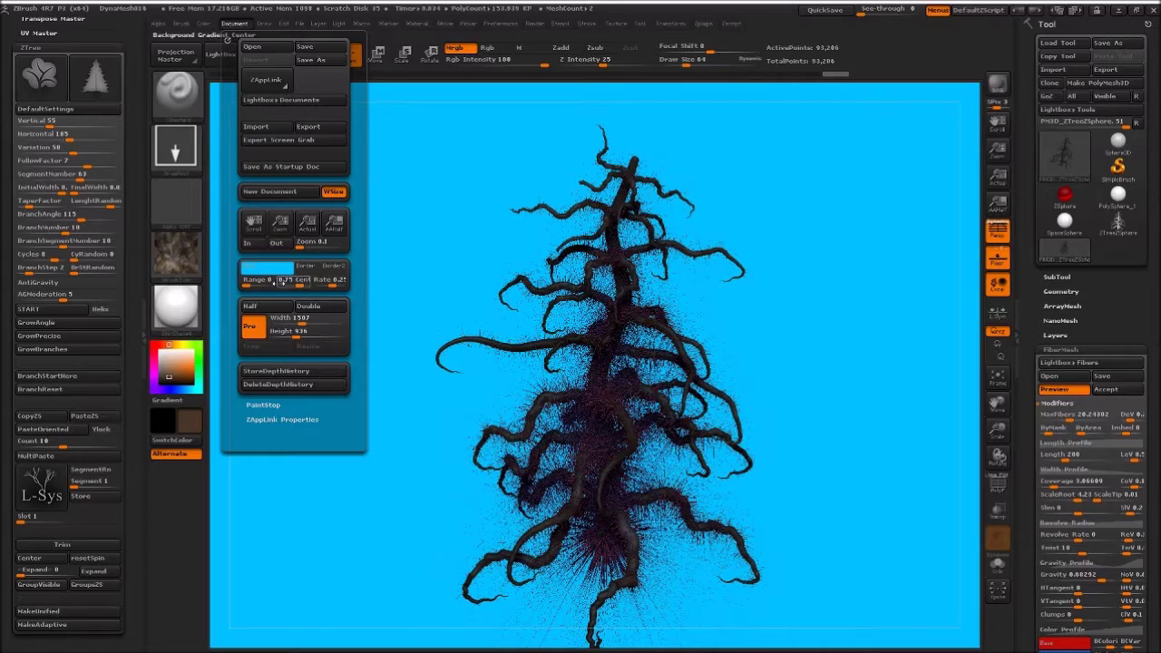
{"action": "left_click", "coordinate": [278, 275]}
{"action": "mouse_move", "coordinate": [277, 275]}
{"action": "left_mouse_down"}
{"action": "mouse_move", "coordinate": [183, 302]}
{"action": "mouse_move", "coordinate": [161, 419]}
{"action": "left_mouse_up"}
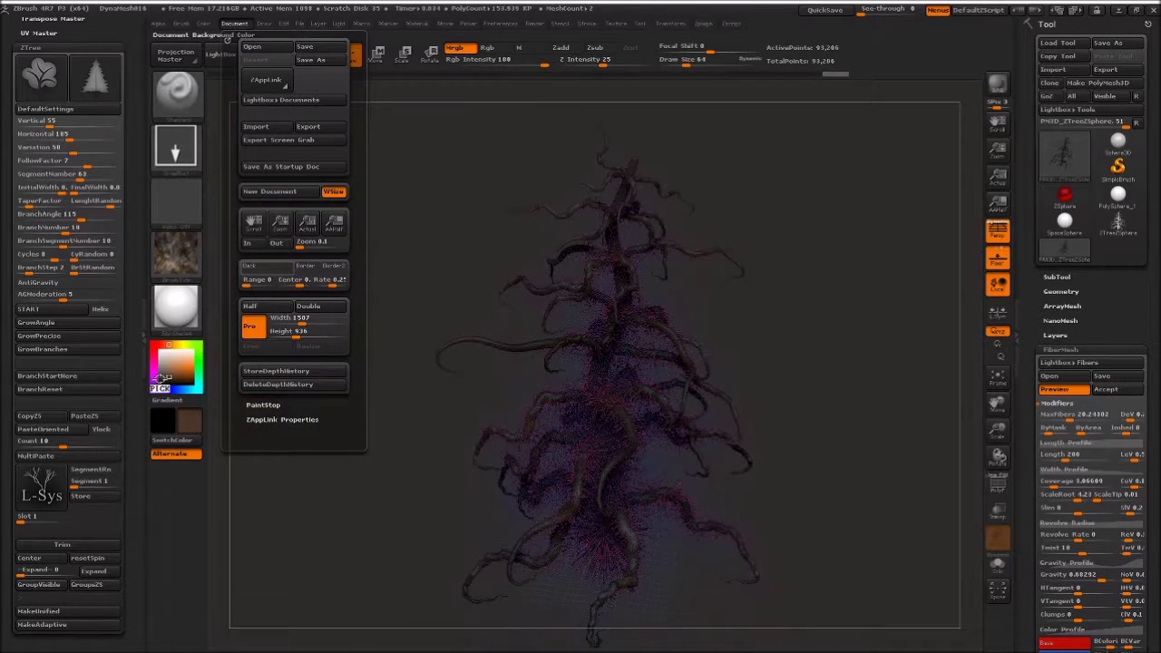
{"action": "left_click_drag", "start_coordinate": [167, 416], "coordinate": [161, 381]}
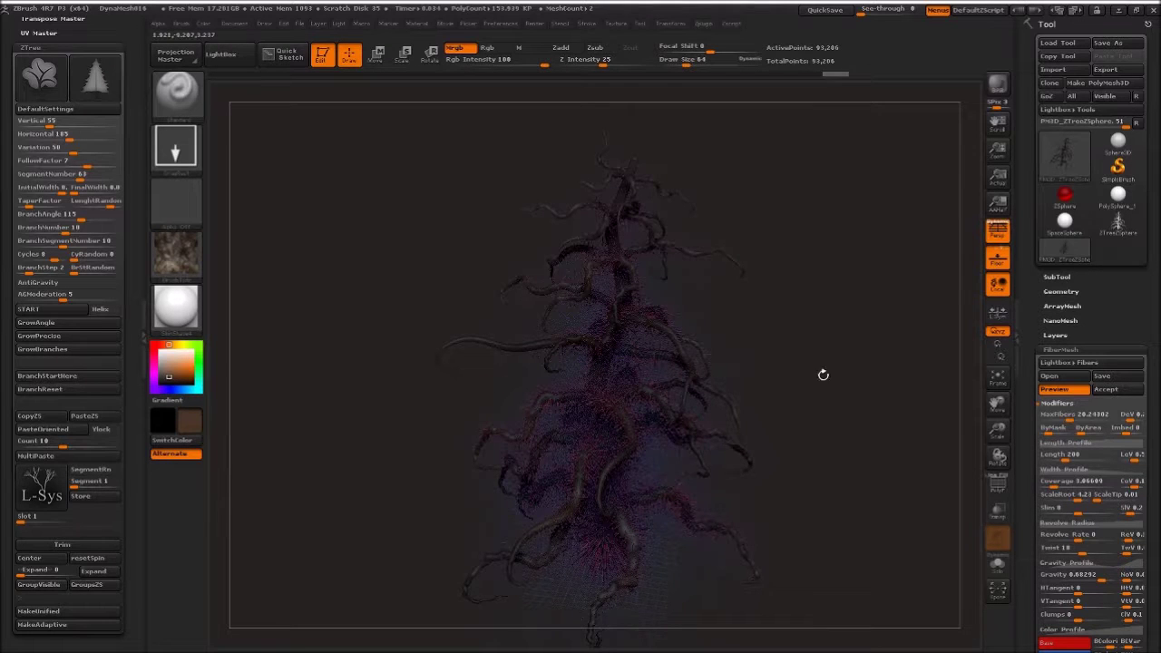
- Tune fiber Length to 339.05 and MaxFibers to about 16.73, giving 16,733 fibers
{"action": "left_click_drag", "start_coordinate": [1067, 454], "coordinate": [1076, 459]}
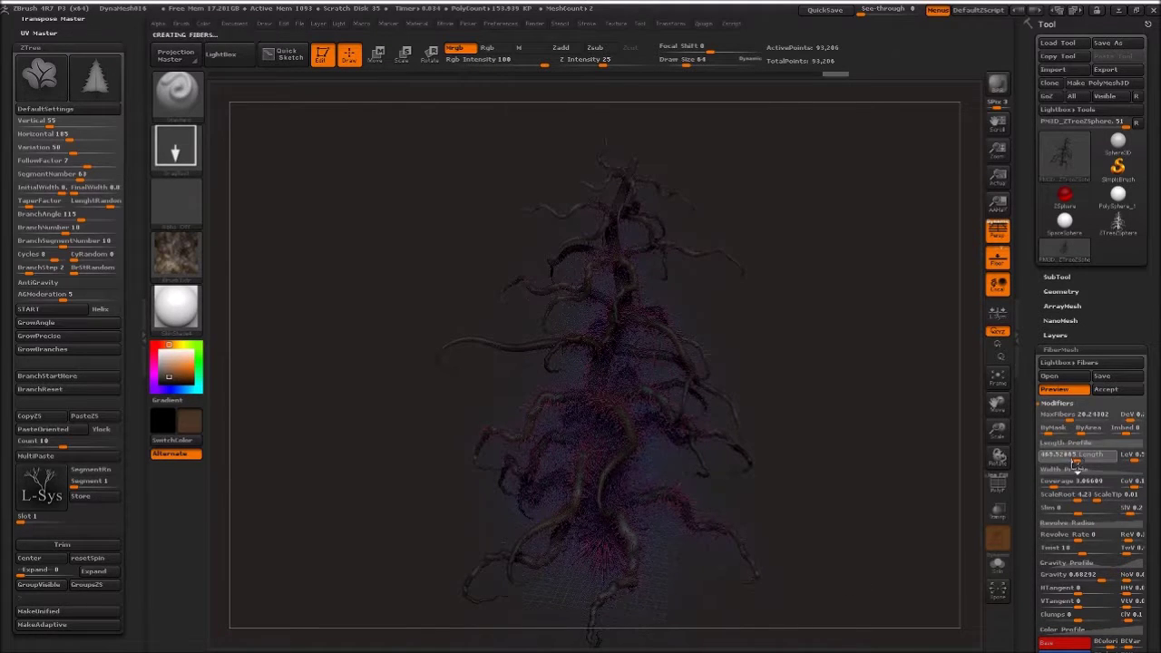
{"action": "left_click_drag", "start_coordinate": [1081, 414], "coordinate": [1069, 416]}
{"action": "left_click_drag", "start_coordinate": [1060, 482], "coordinate": [1076, 486]}
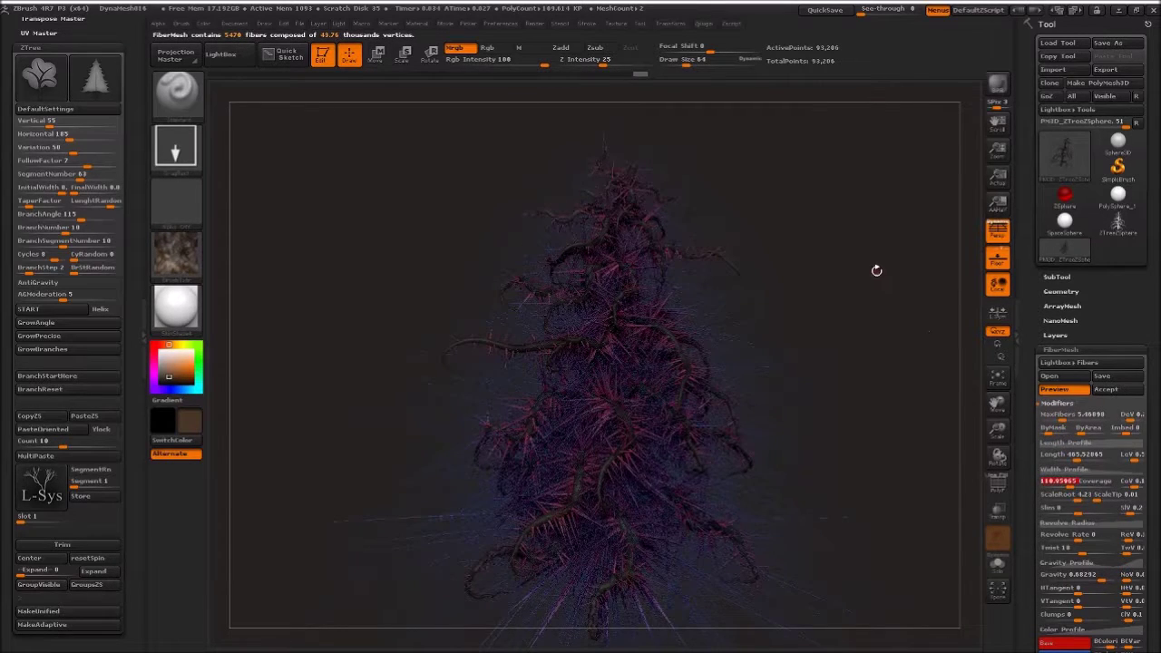
{"action": "left_click", "coordinate": [1080, 454]}
{"action": "left_click_drag", "start_coordinate": [1080, 453], "coordinate": [1078, 454]}
{"action": "left_click_drag", "start_coordinate": [1079, 414], "coordinate": [1069, 406]}
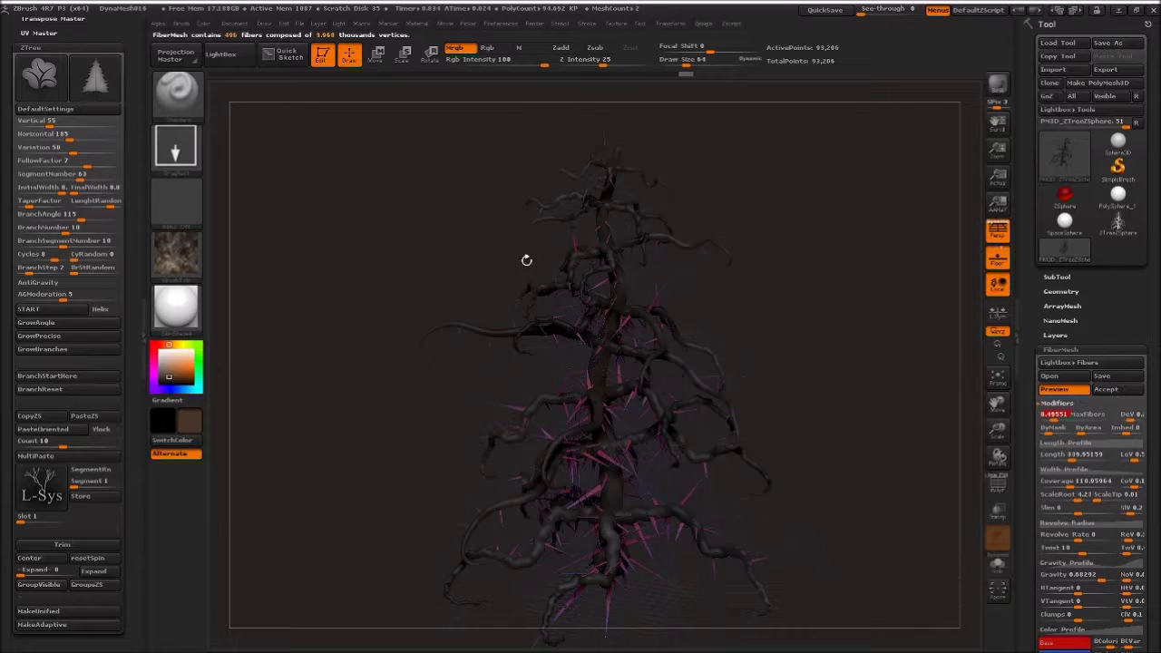
{"action": "left_click_drag", "start_coordinate": [718, 326], "coordinate": [799, 348]}
{"action": "left_click_drag", "start_coordinate": [1052, 415], "coordinate": [1067, 418]}
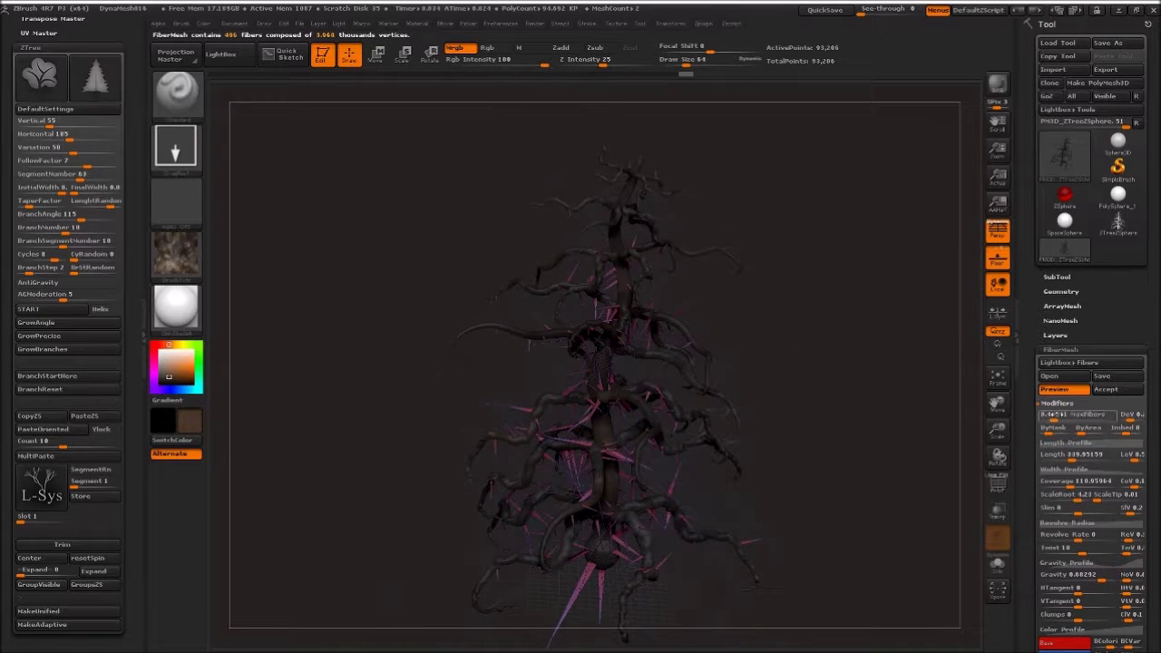
{"action": "left_click_drag", "start_coordinate": [907, 376], "coordinate": [851, 321]}
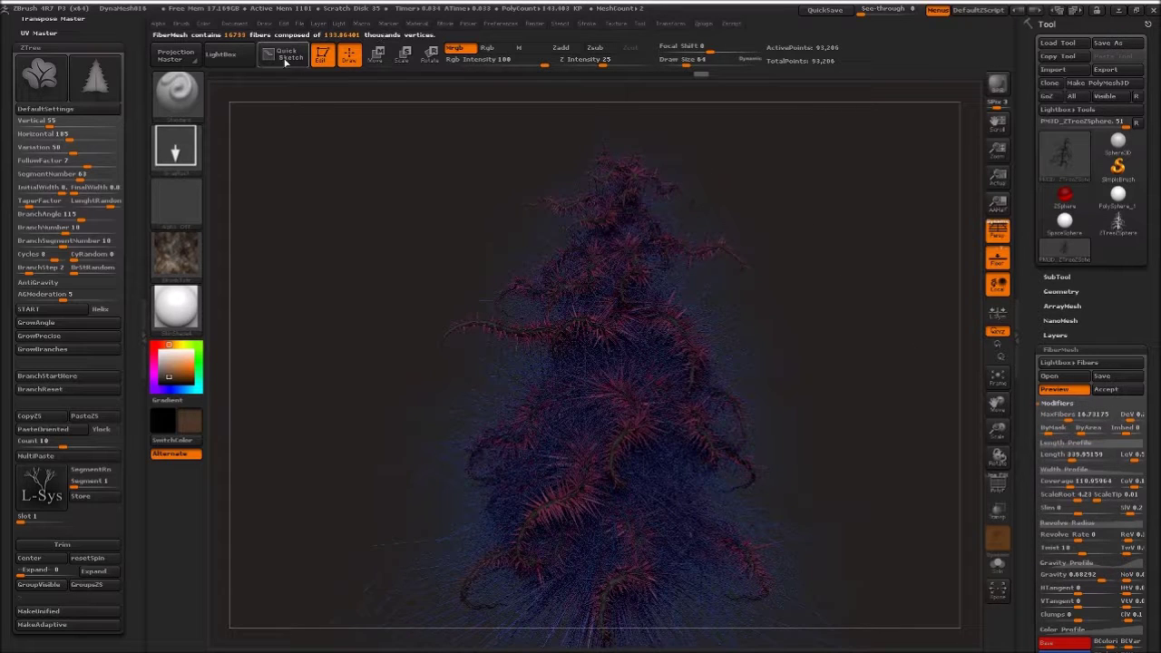
{"action": "left_click", "coordinate": [239, 56]}
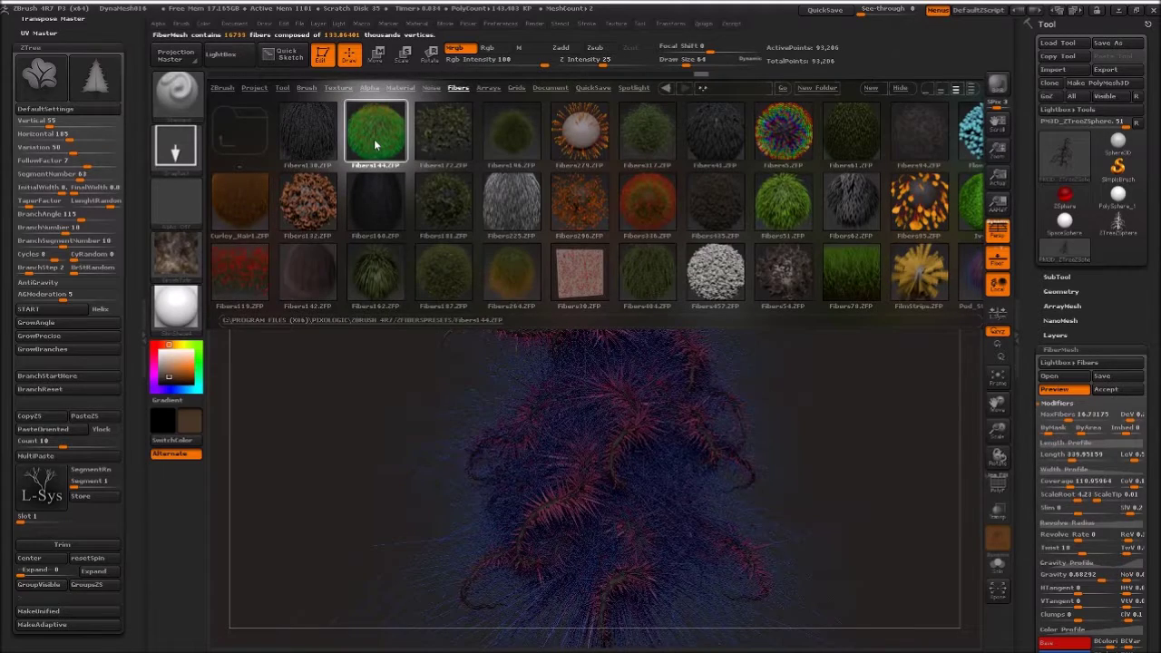
- Apply the Fibers144 green needles, then reduce MaxFibers and shorten Length to about 112.1
{"action": "double_click", "coordinate": [374, 143]}
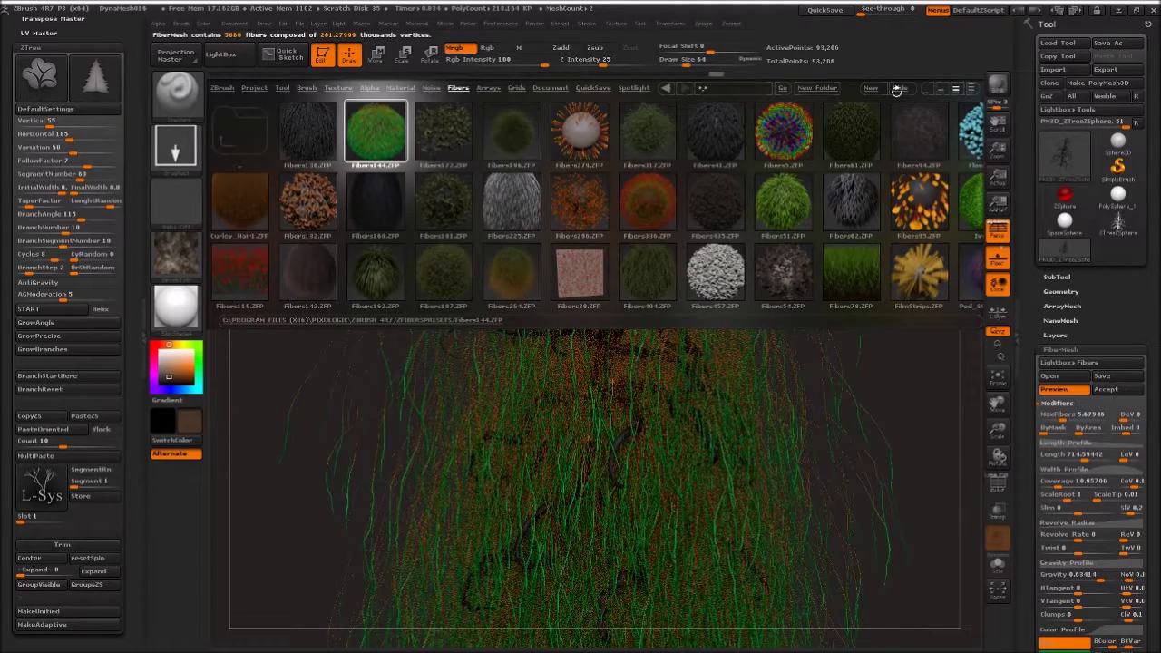
{"action": "left_click", "coordinate": [898, 88]}
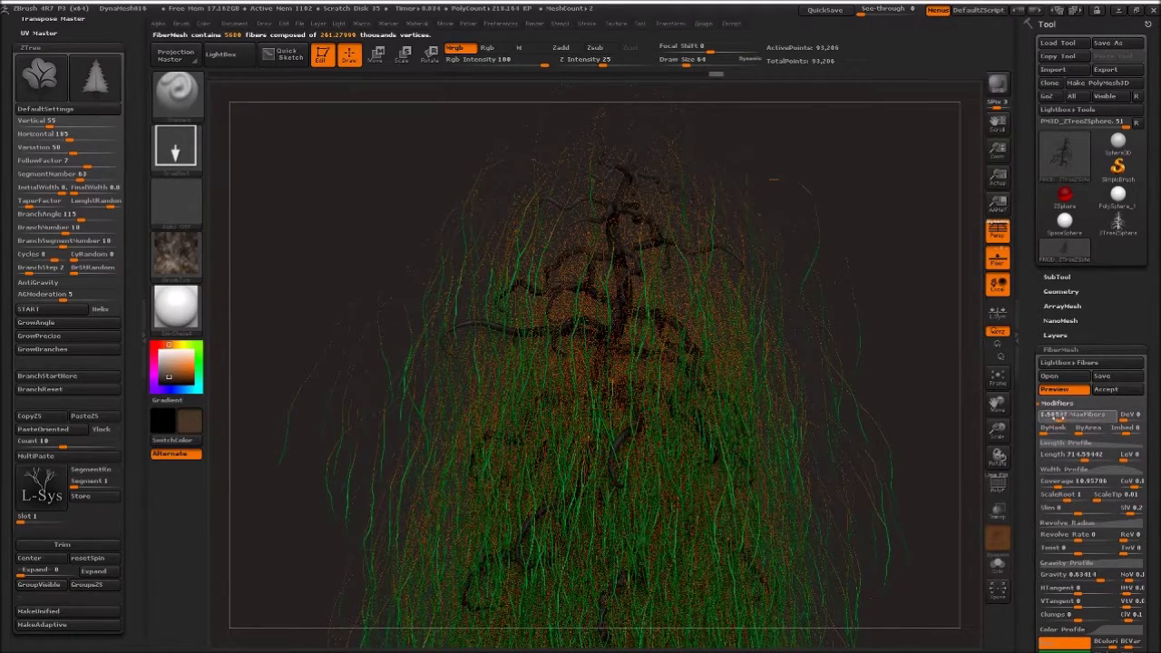
{"action": "left_click", "coordinate": [1067, 417]}
{"action": "left_click_drag", "start_coordinate": [1078, 459], "coordinate": [1063, 460]}
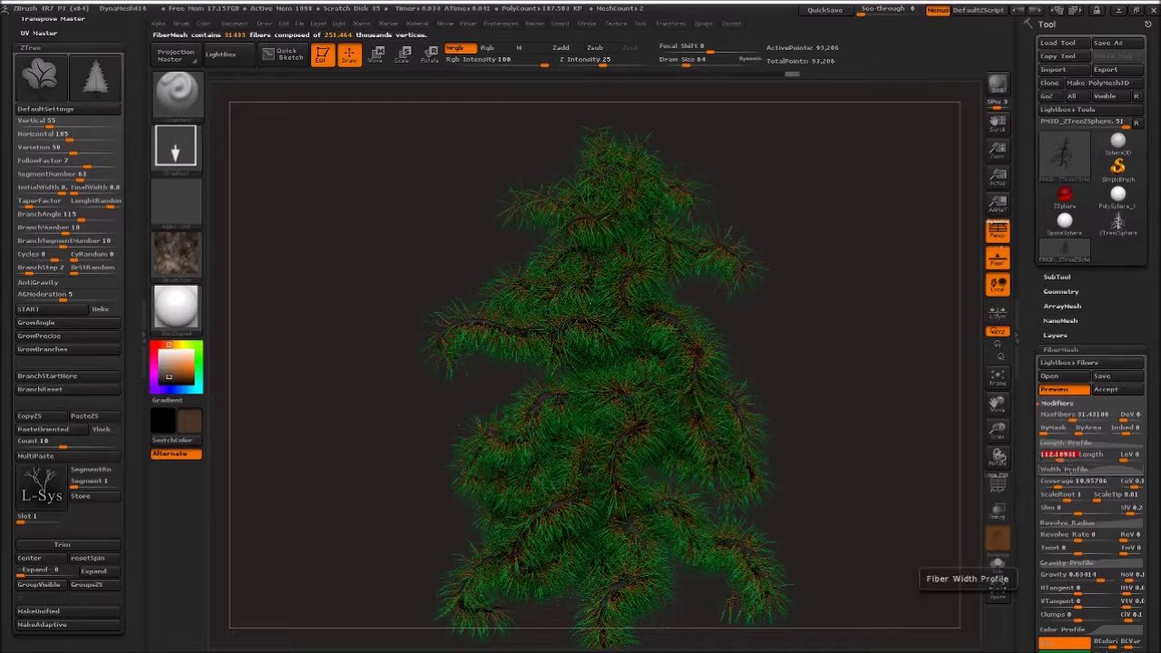
- Thicken the fiber tips and roots with ScaleTip and ScaleRoot
{"action": "left_click_drag", "start_coordinate": [1100, 499], "coordinate": [1108, 500]}
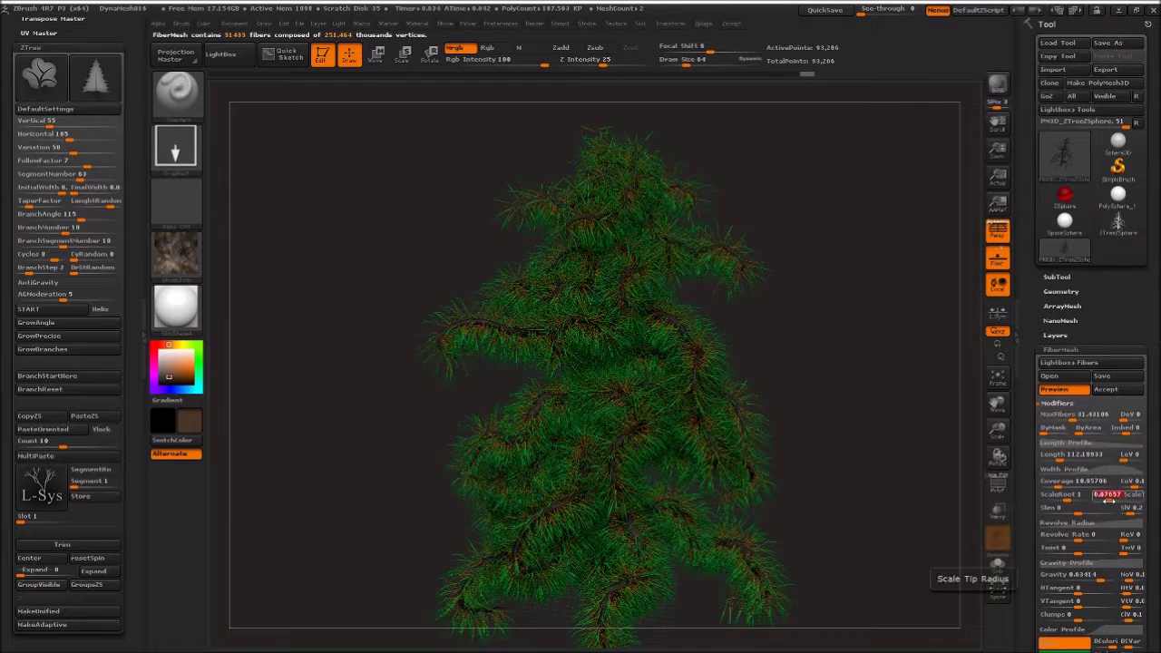
{"action": "left_click_drag", "start_coordinate": [1059, 499], "coordinate": [1081, 499]}
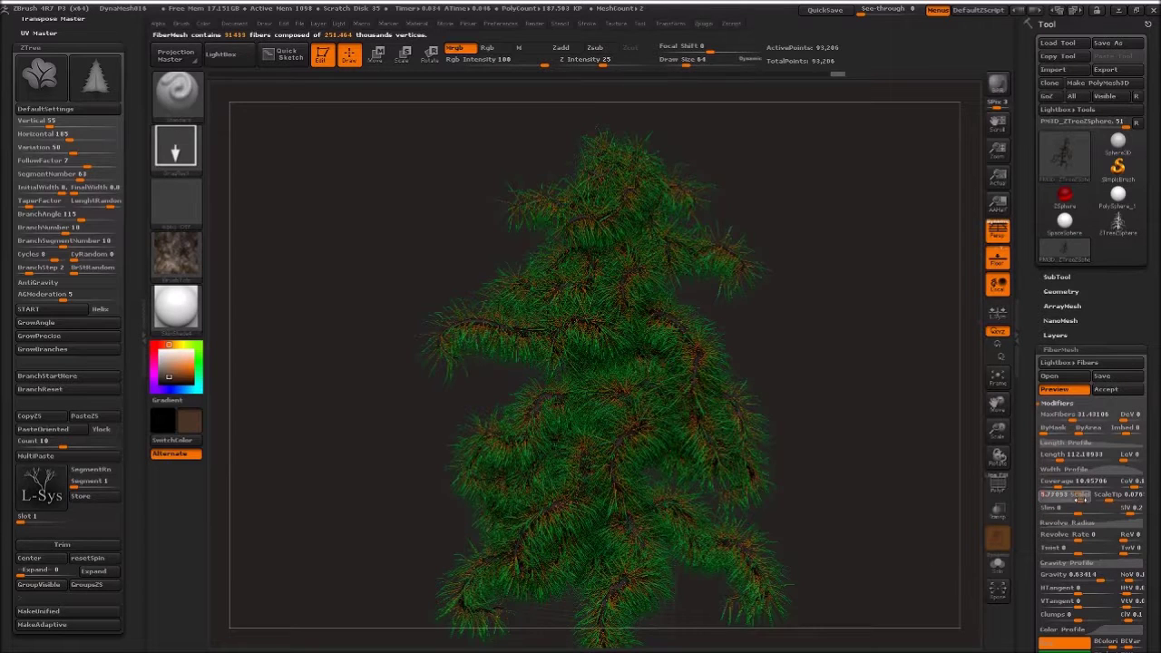
{"action": "left_click_drag", "start_coordinate": [1109, 499], "coordinate": [1127, 495]}
{"action": "mouse_move", "coordinate": [807, 345]}
{"action": "left_mouse_down"}
{"action": "mouse_move", "coordinate": [774, 325]}
{"action": "mouse_move", "coordinate": [778, 337]}
{"action": "left_mouse_up"}
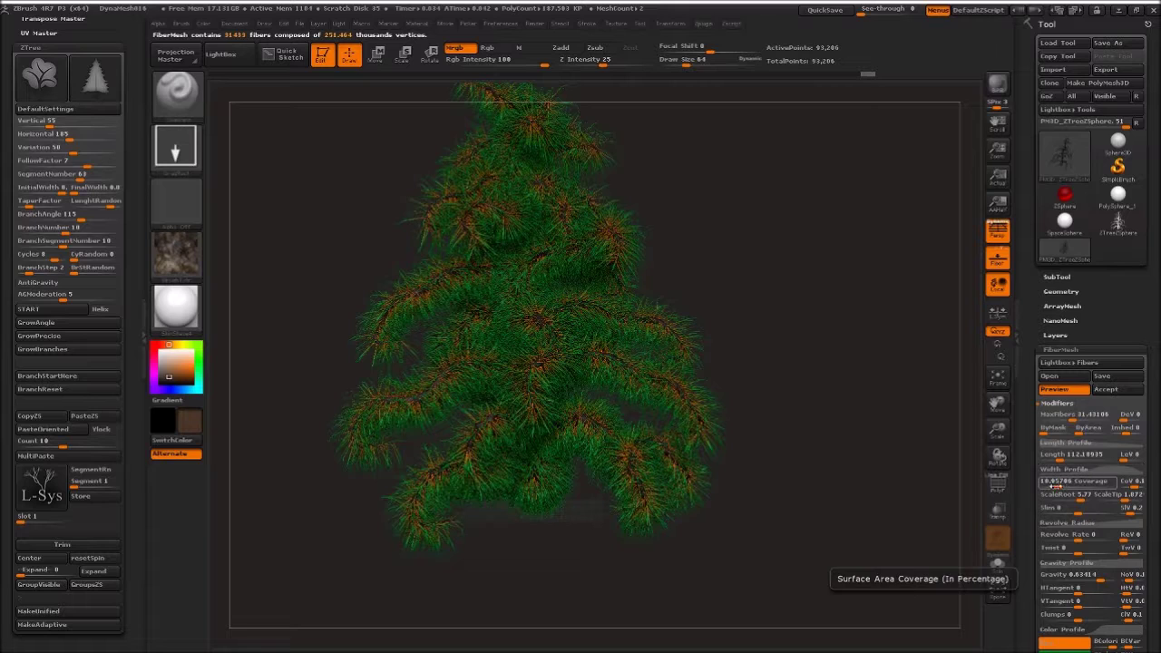
- Raise fiber Coverage to about 251 and vary Length, ending near 500
{"action": "left_click_drag", "start_coordinate": [1057, 486], "coordinate": [1076, 485]}
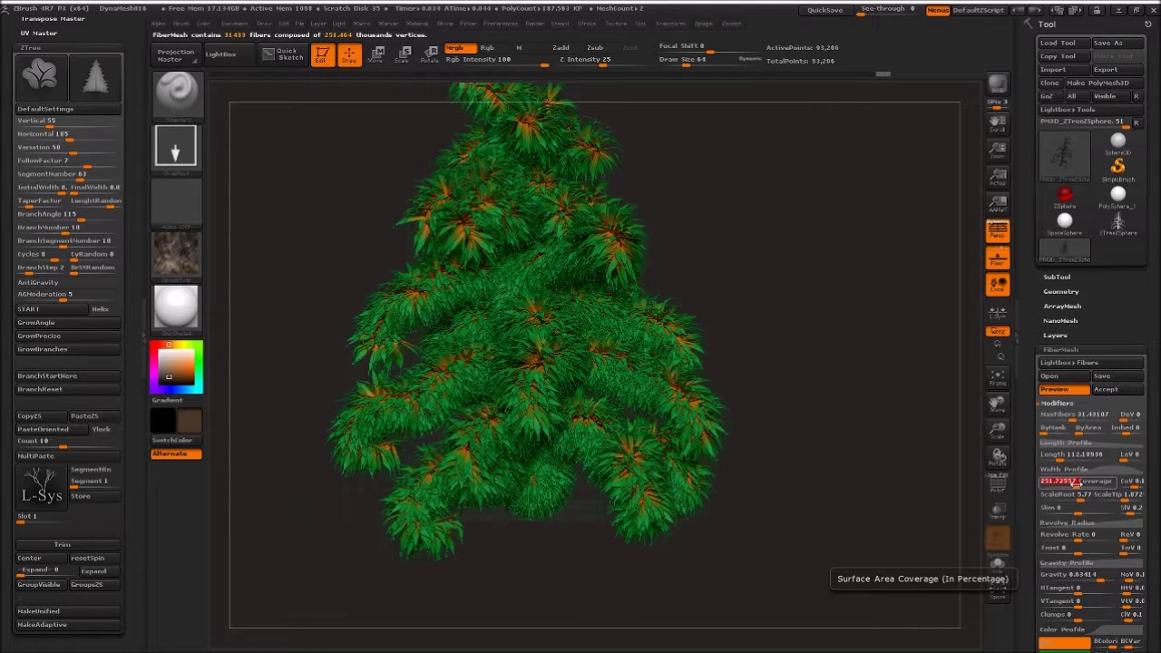
{"action": "mouse_move", "coordinate": [803, 293]}
{"action": "left_mouse_down"}
{"action": "mouse_move", "coordinate": [674, 178]}
{"action": "mouse_move", "coordinate": [743, 291]}
{"action": "left_mouse_up"}
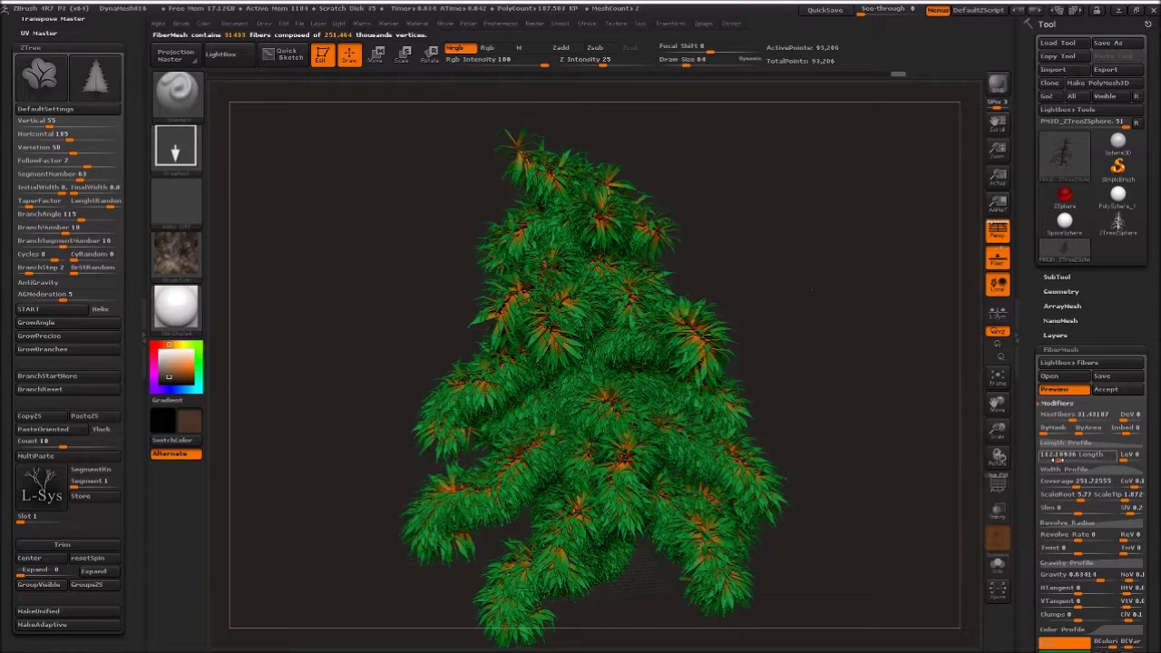
{"action": "mouse_move", "coordinate": [1075, 454]}
{"action": "left_mouse_down"}
{"action": "mouse_move", "coordinate": [1048, 456]}
{"action": "mouse_move", "coordinate": [1069, 455]}
{"action": "left_mouse_up"}
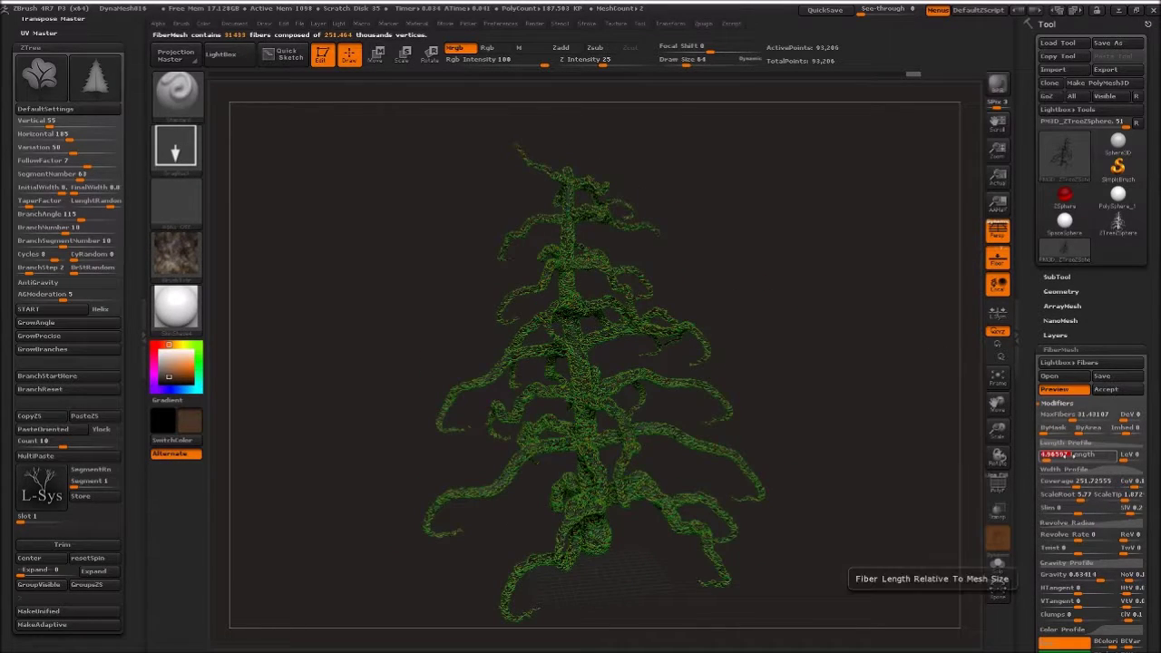
{"action": "left_click_drag", "start_coordinate": [1058, 458], "coordinate": [1072, 458]}
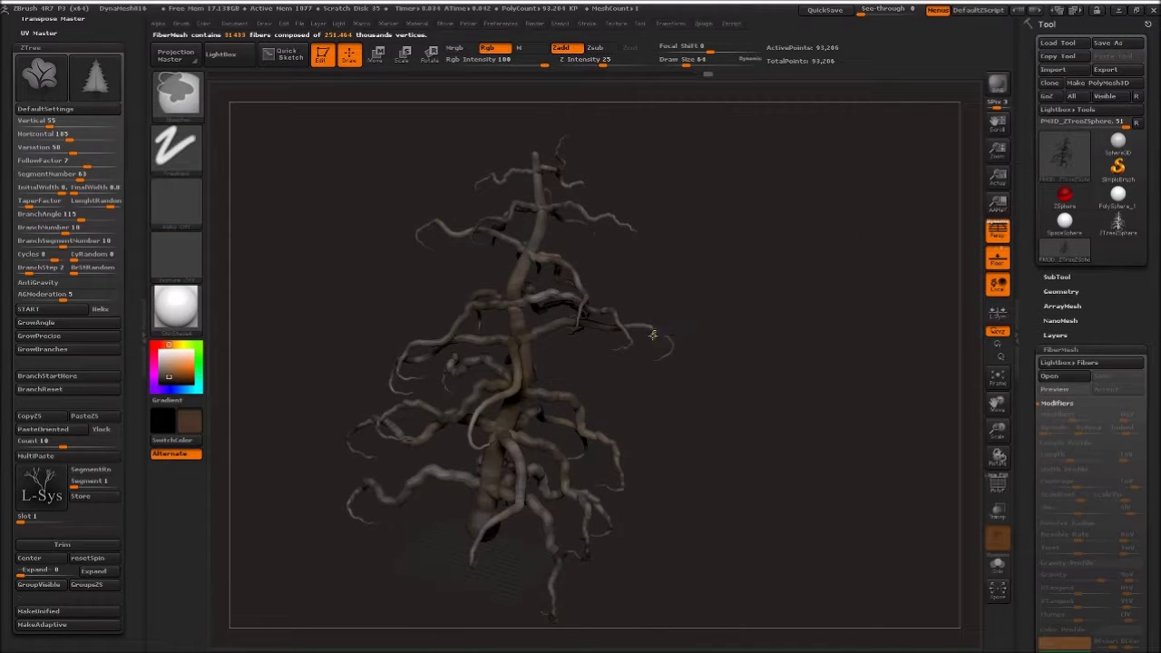
- Try lowering the maximum fiber count, then undo back to the bare tree
{"action": "left_click", "coordinate": [1052, 389]}
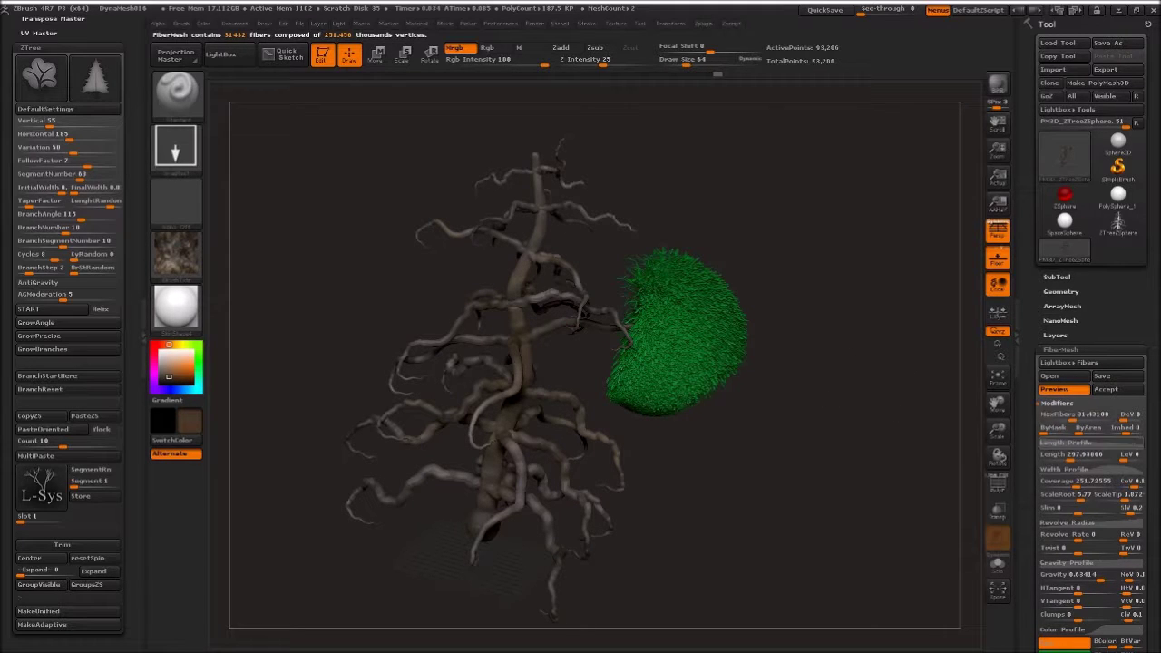
{"action": "left_click", "coordinate": [1052, 415]}
{"action": "left_click_drag", "start_coordinate": [1052, 416], "coordinate": [1043, 415]}
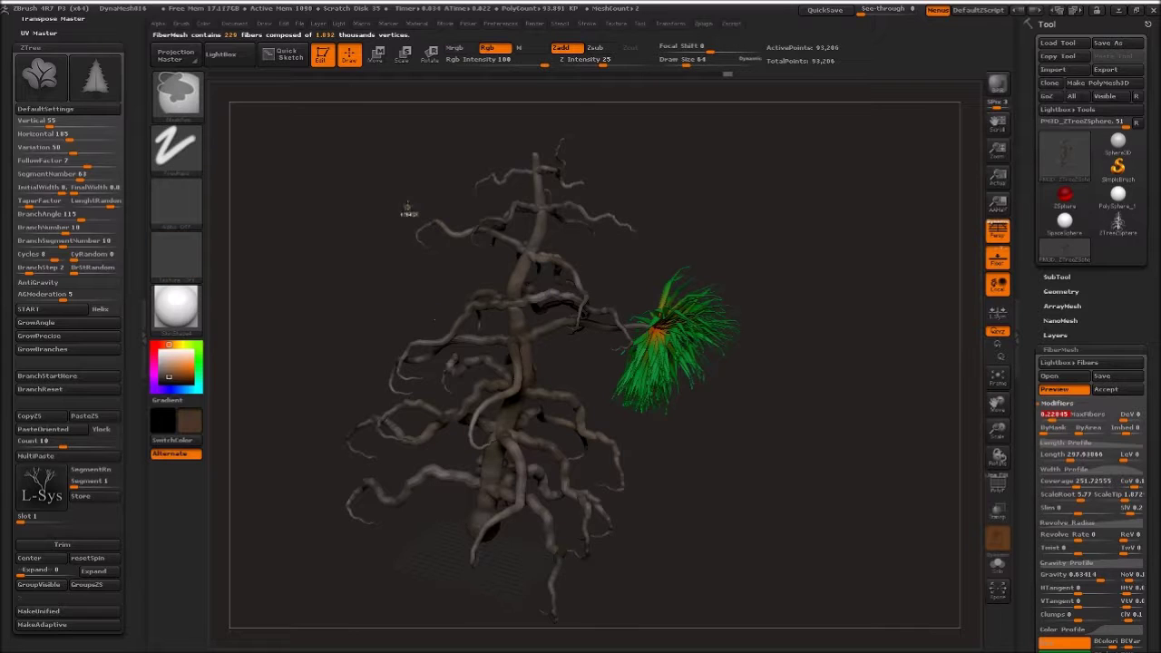
{"action": "key", "text": "ctrl+z"}
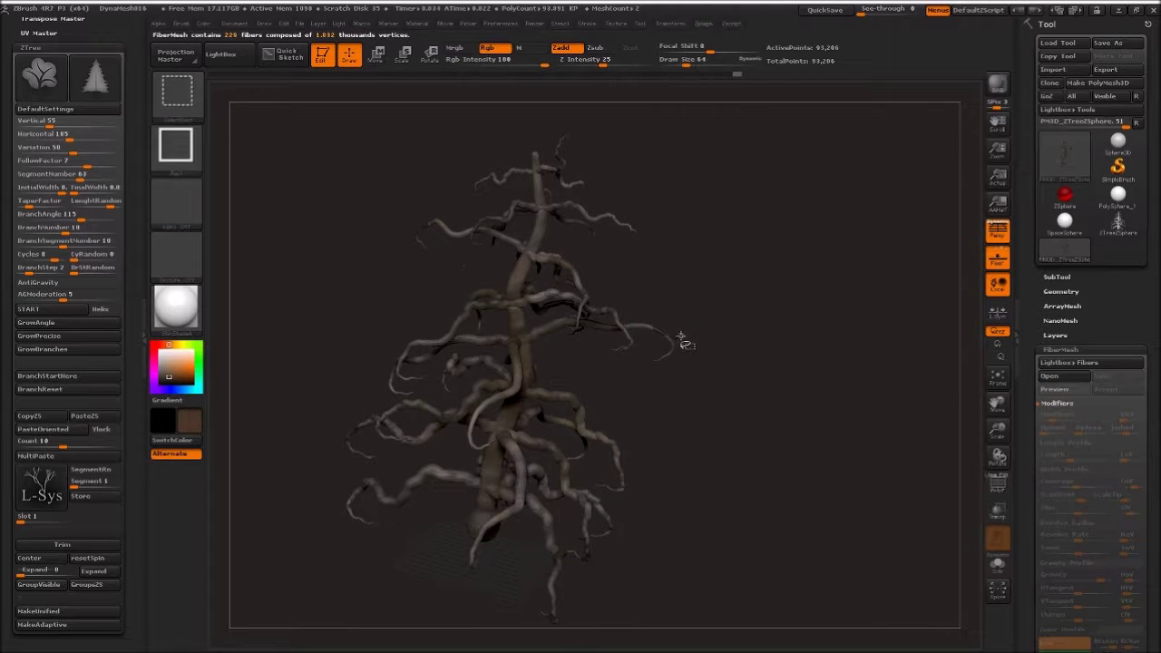
{"action": "key", "text": "ctrl+z"}
{"action": "key", "text": "ctrl+z"}
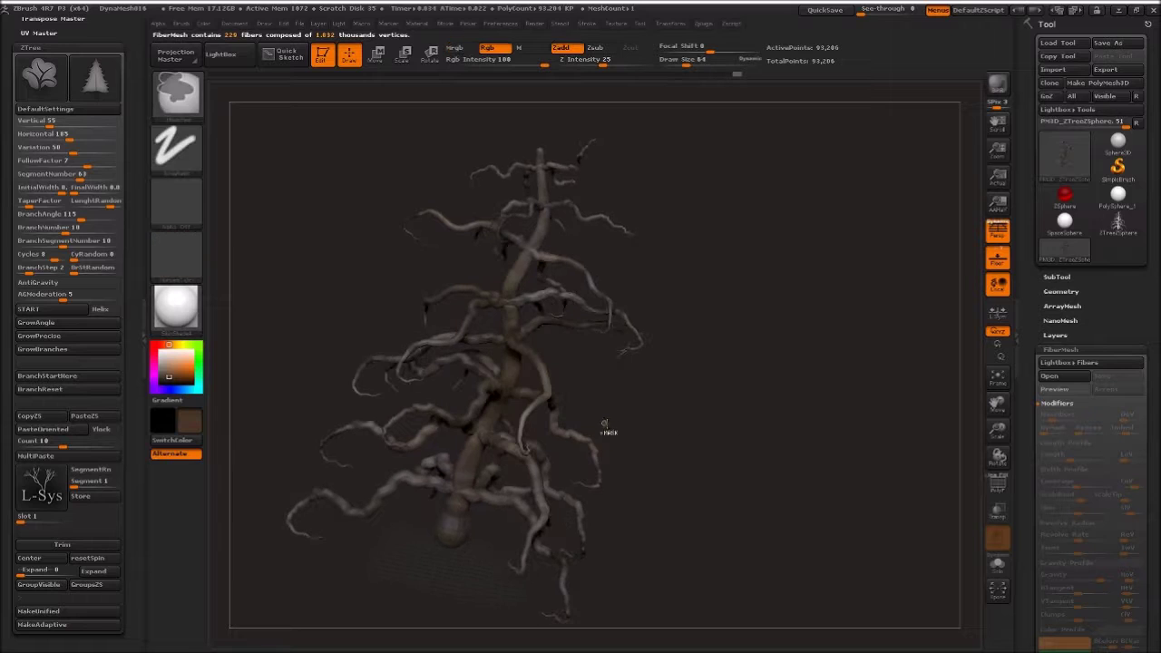
- Mask a patch of branches with Alpha 08 using the DragRect stroke
{"action": "left_click", "coordinate": [176, 207]}
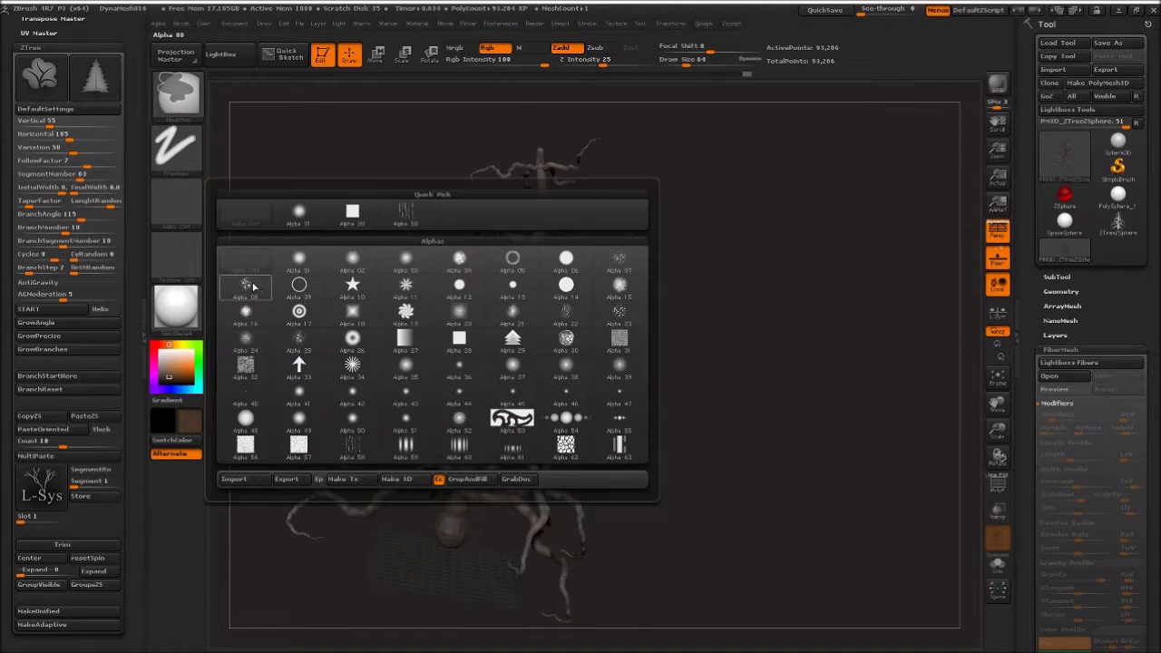
{"action": "left_click", "coordinate": [246, 284]}
{"action": "left_click", "coordinate": [176, 145]}
{"action": "left_click", "coordinate": [299, 162]}
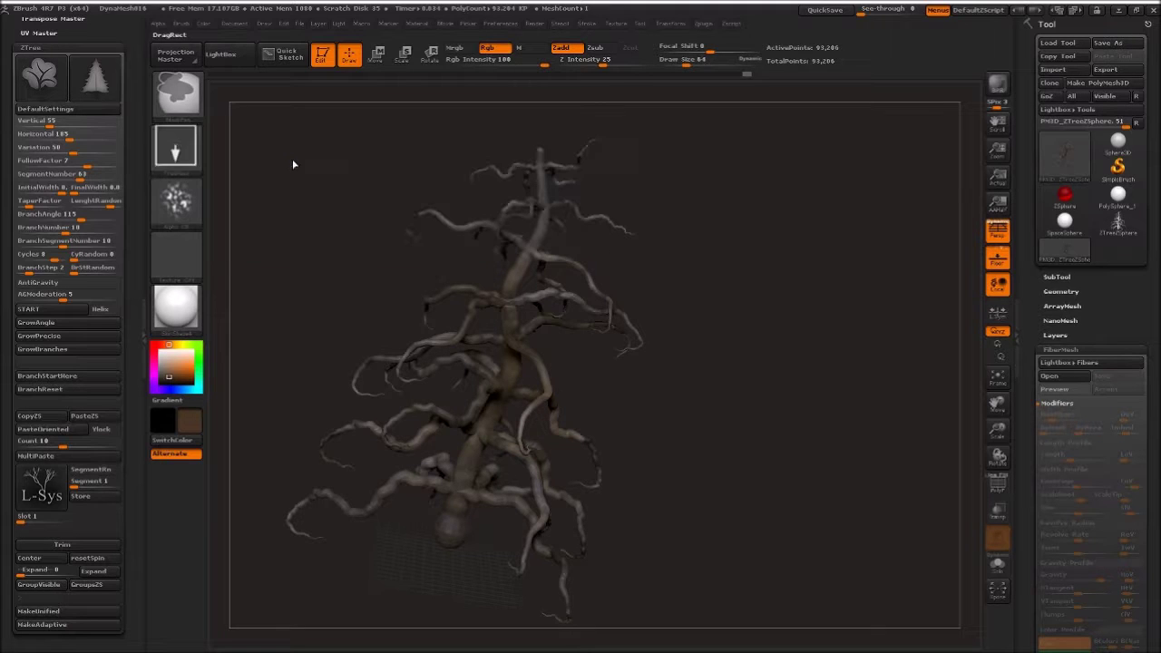
{"action": "left_click_drag", "start_coordinate": [405, 372], "coordinate": [367, 335], "text": "ctrl"}
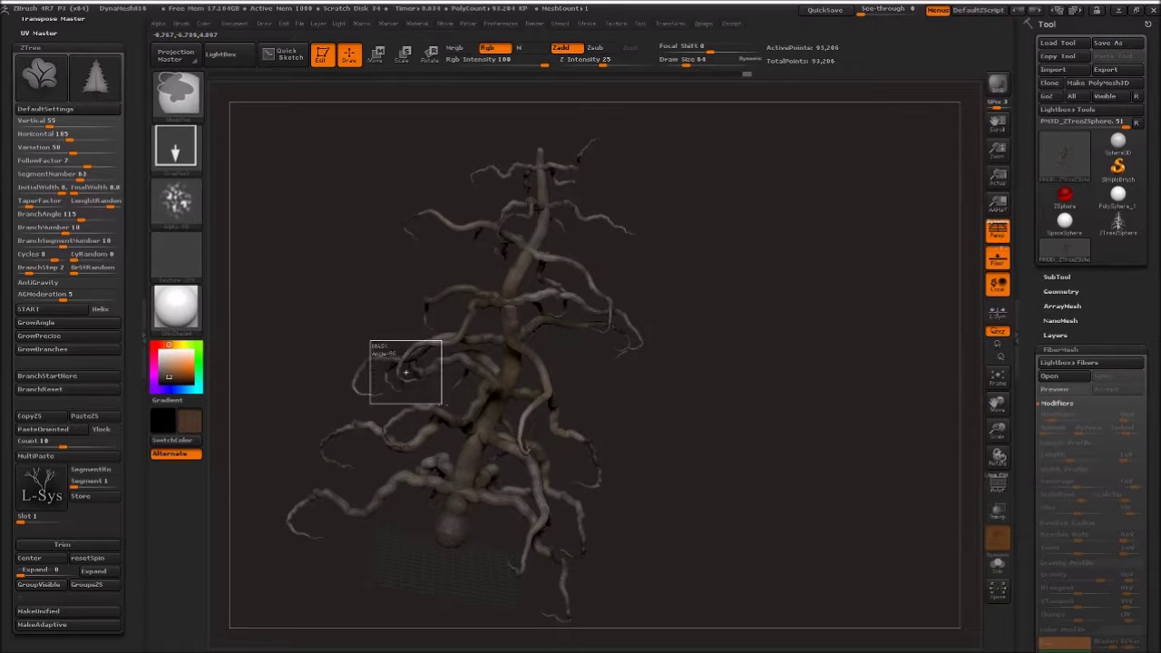
- Test fiber previews while repeatedly re-masking and orbiting the tree
{"action": "left_click", "coordinate": [1076, 391]}
{"action": "left_click_drag", "start_coordinate": [599, 160], "coordinate": [691, 280], "text": "ctrl"}
{"action": "left_click_drag", "start_coordinate": [557, 125], "coordinate": [698, 290], "text": "ctrl"}
{"action": "left_click", "coordinate": [1063, 388]}
{"action": "left_click_drag", "start_coordinate": [783, 332], "coordinate": [734, 386]}
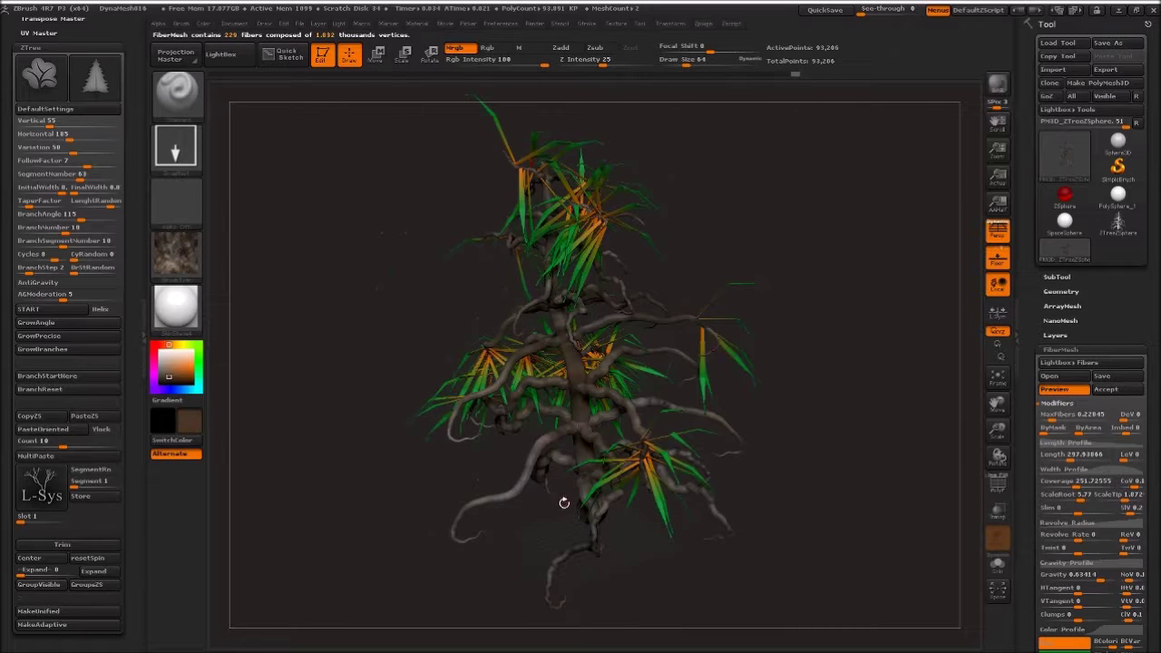
{"action": "left_click_drag", "start_coordinate": [423, 461], "coordinate": [539, 553], "text": "ctrl"}
{"action": "left_click_drag", "start_coordinate": [759, 476], "coordinate": [679, 554], "text": "ctrl"}
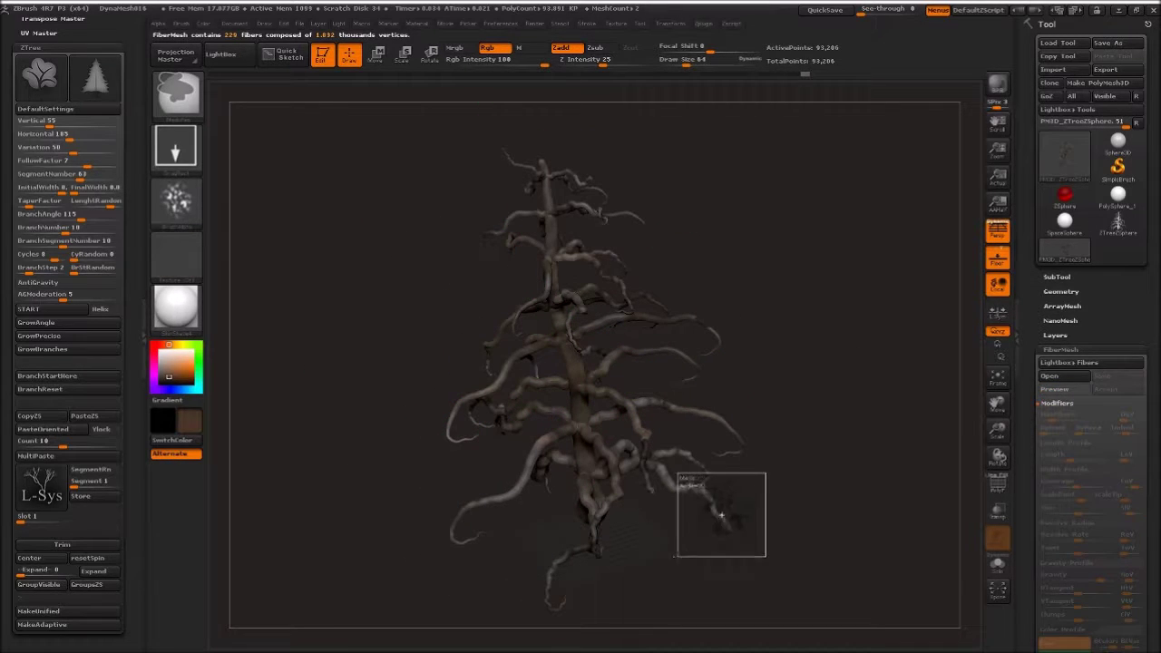
{"action": "left_click", "coordinate": [1054, 388]}
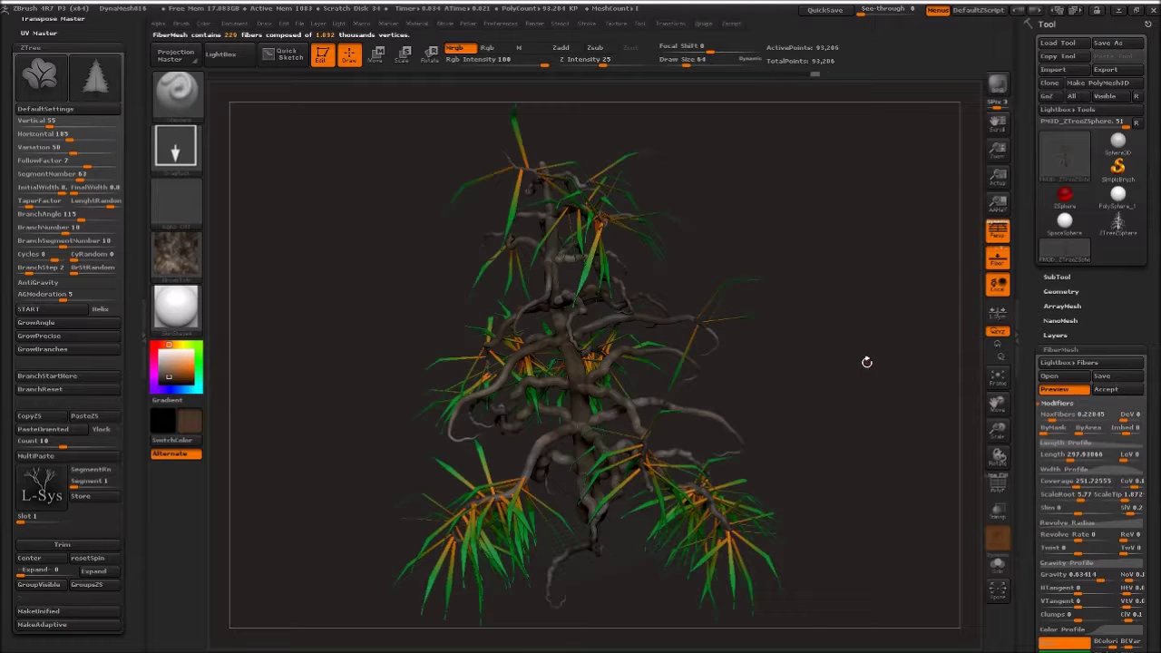
- Mask two rectangles of branches, preview the green fibers, and accept them
{"action": "left_click_drag", "start_coordinate": [795, 251], "coordinate": [591, 370], "text": "ctrl"}
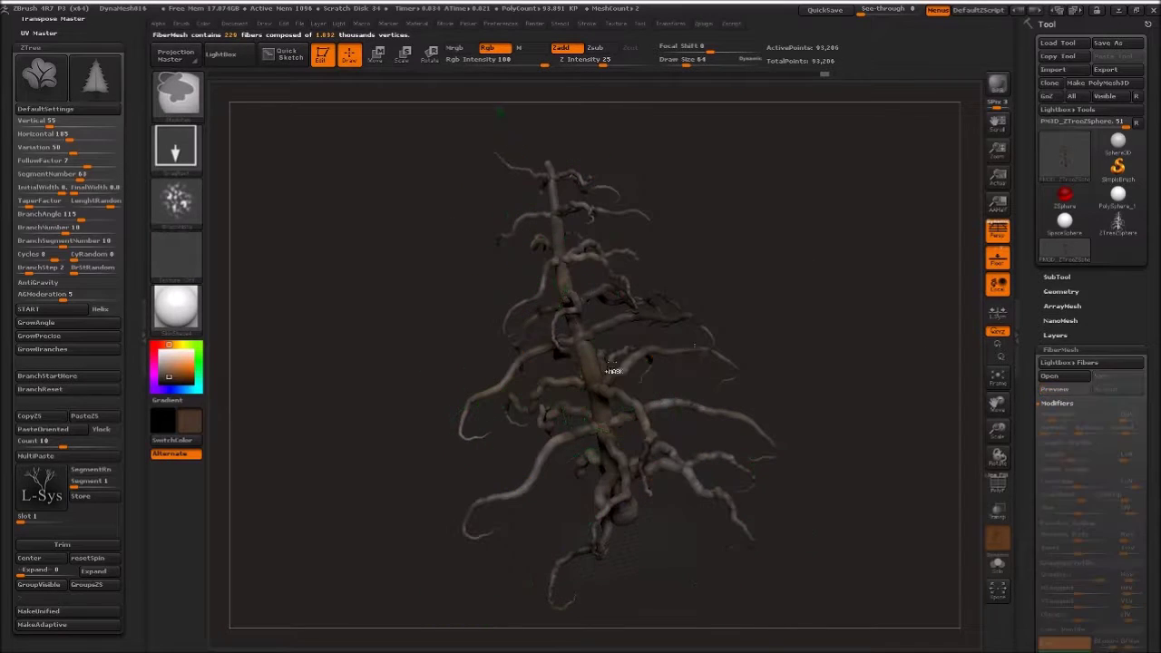
{"action": "left_click", "coordinate": [1054, 388]}
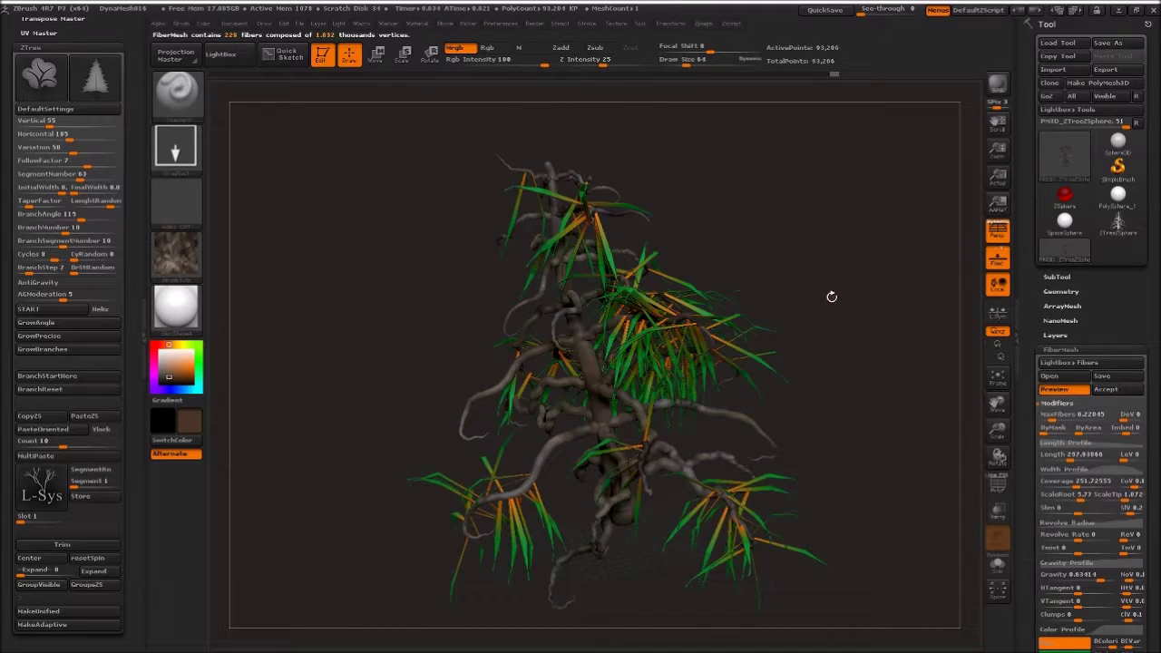
{"action": "left_click_drag", "start_coordinate": [417, 271], "coordinate": [567, 402], "text": "ctrl"}
{"action": "left_click_drag", "start_coordinate": [407, 363], "coordinate": [498, 446], "text": "ctrl"}
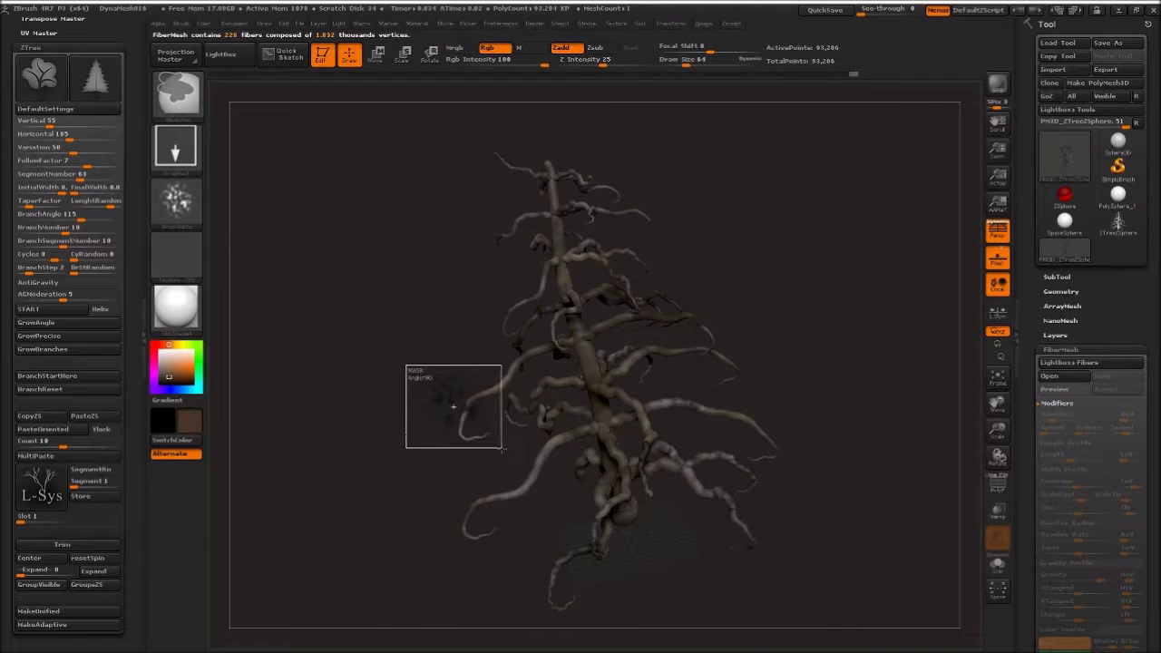
{"action": "left_click", "coordinate": [1068, 390]}
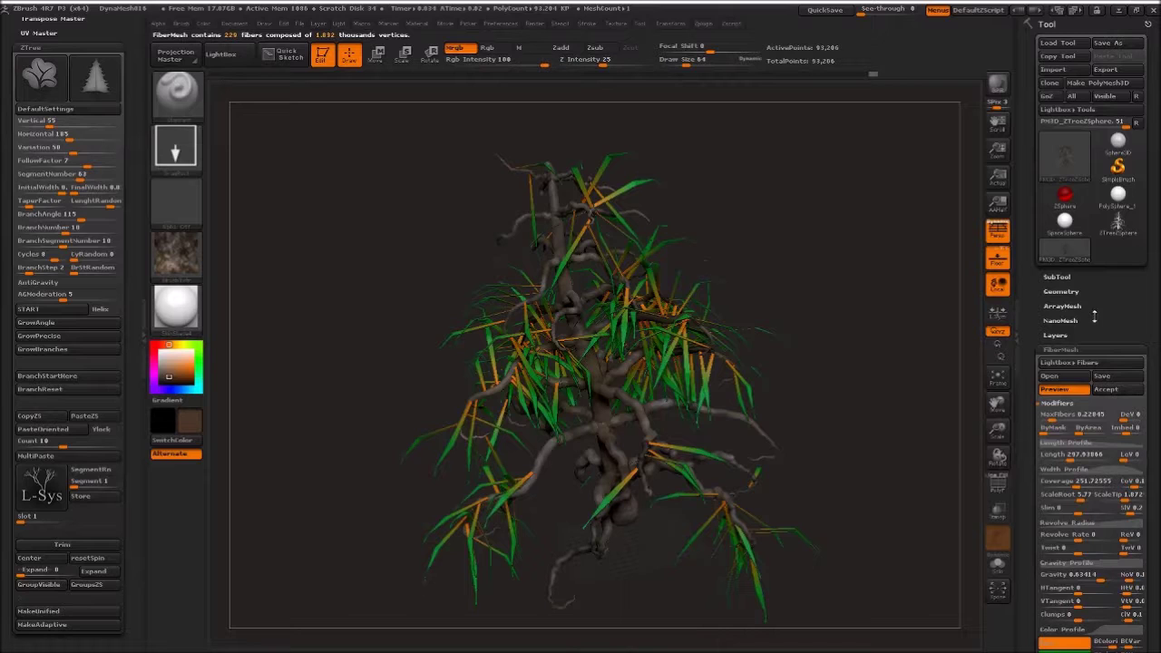
{"action": "left_click", "coordinate": [1105, 391]}
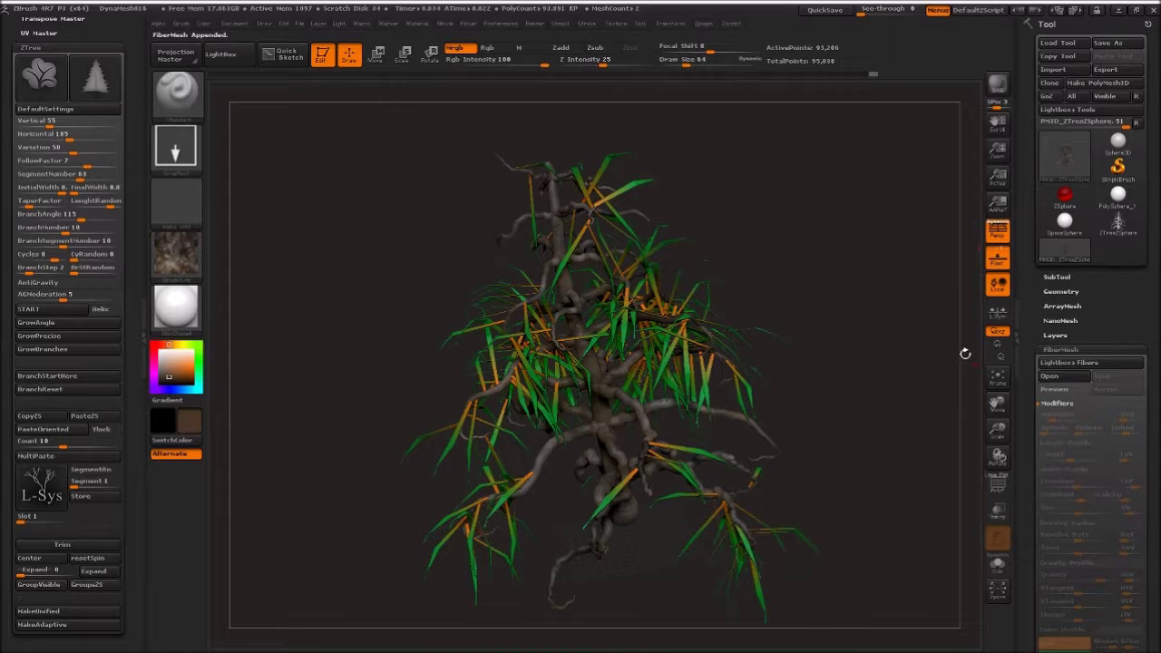
- Rotate the tree to a side view and switch to the masking brush
{"action": "mouse_move", "coordinate": [851, 289]}
{"action": "left_mouse_down"}
{"action": "mouse_move", "coordinate": [915, 293]}
{"action": "mouse_move", "coordinate": [880, 254]}
{"action": "left_mouse_up"}
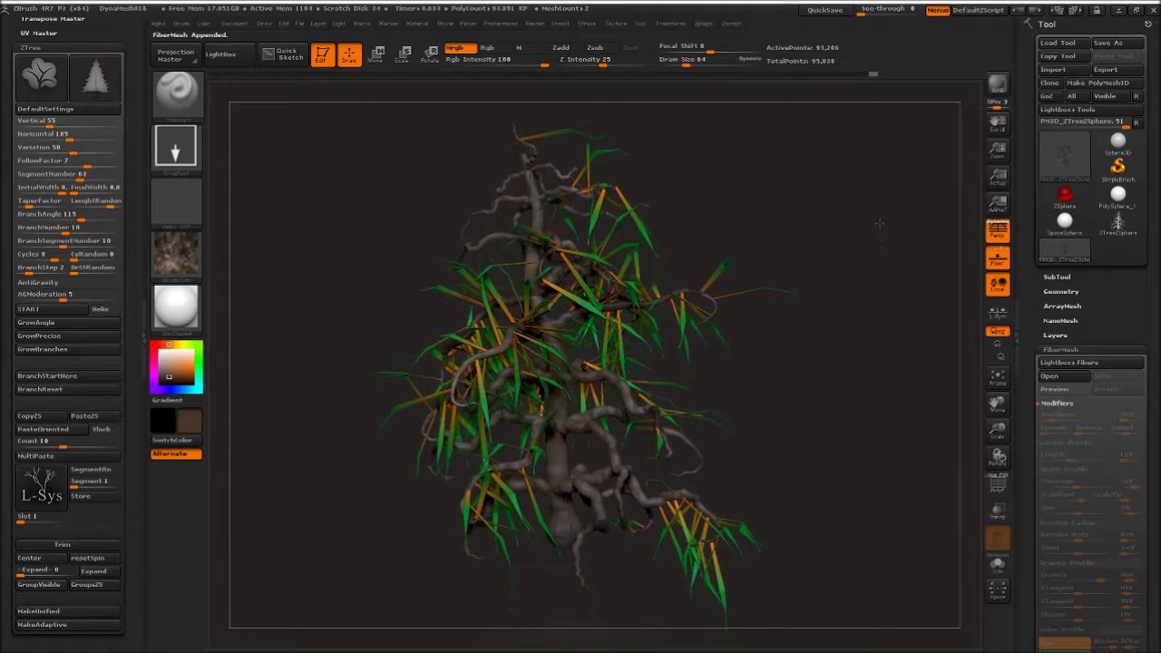
{"action": "mouse_move", "coordinate": [881, 253]}
{"action": "left_mouse_down"}
{"action": "mouse_move", "coordinate": [866, 224]}
{"action": "mouse_move", "coordinate": [797, 237]}
{"action": "left_mouse_up"}
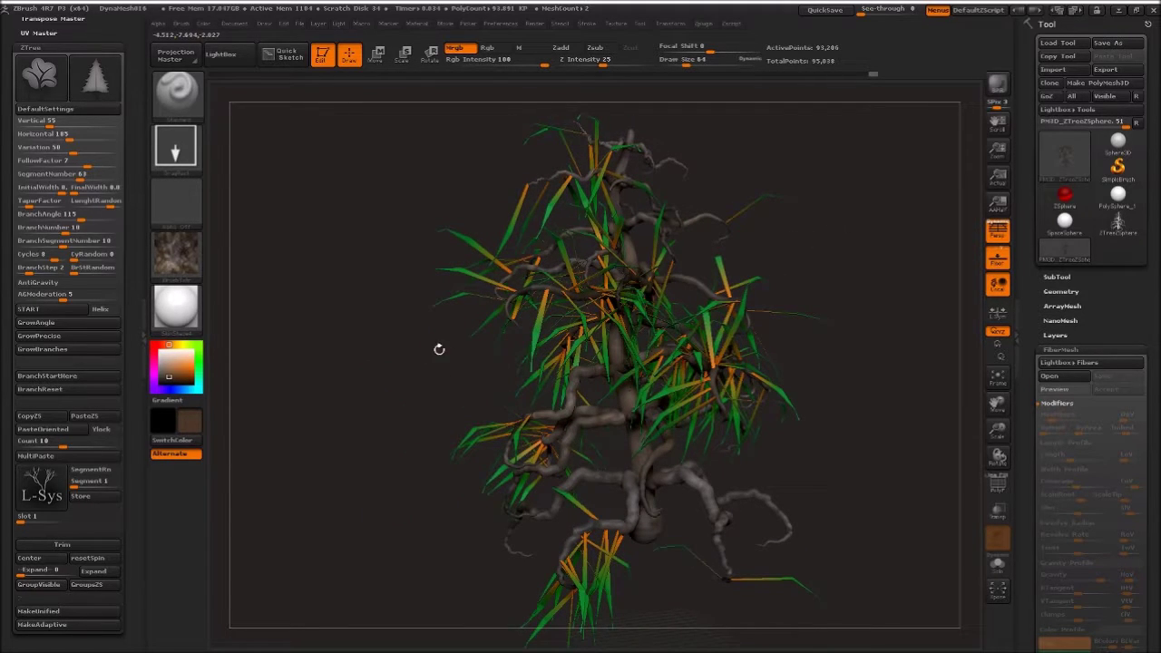
{"action": "key", "text": "b"}
{"action": "key", "text": "c"}
{"action": "key", "text": "b"}
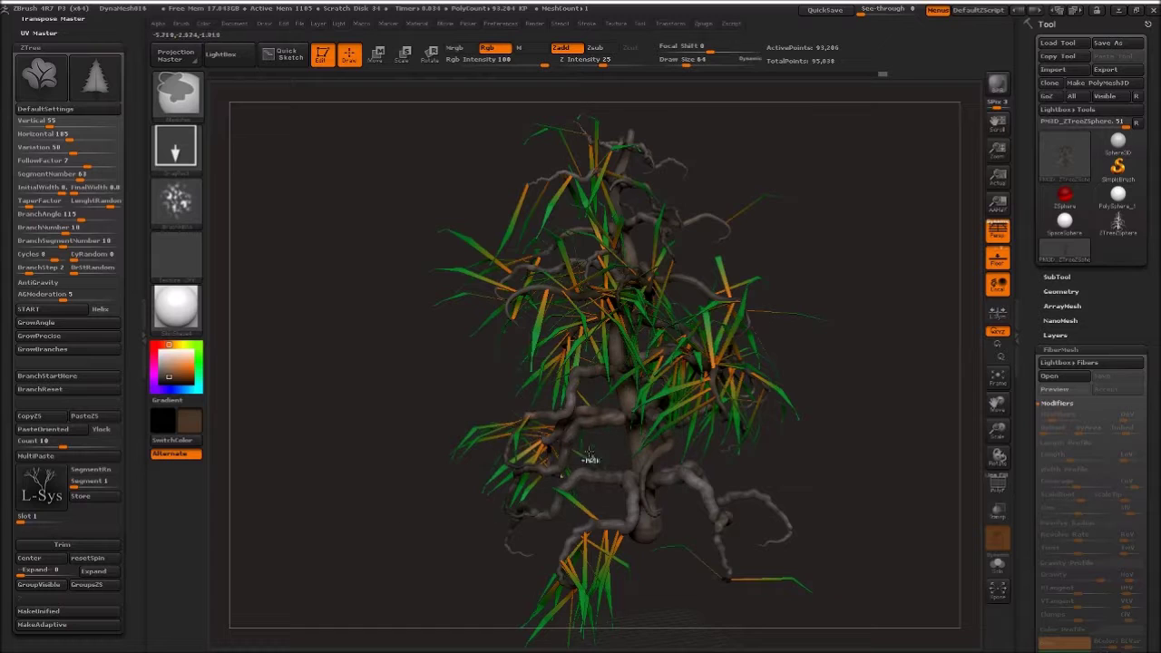
- Mask the upper-right and lower-right branches, preview fibers, and open LightBox Fibers presets
{"action": "left_click_drag", "start_coordinate": [762, 166], "coordinate": [663, 342], "text": "ctrl"}
{"action": "left_click_drag", "start_coordinate": [713, 255], "coordinate": [716, 263], "text": "ctrl"}
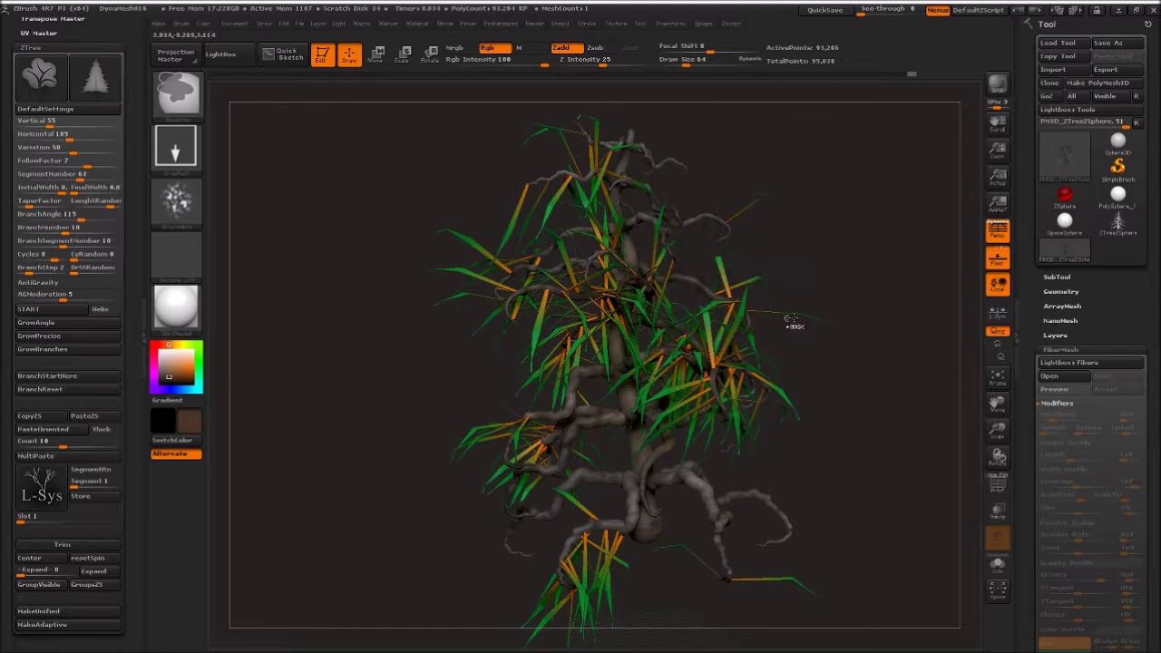
{"action": "left_click", "coordinate": [1064, 391]}
{"action": "left_click_drag", "start_coordinate": [827, 430], "coordinate": [679, 575], "text": "ctrl"}
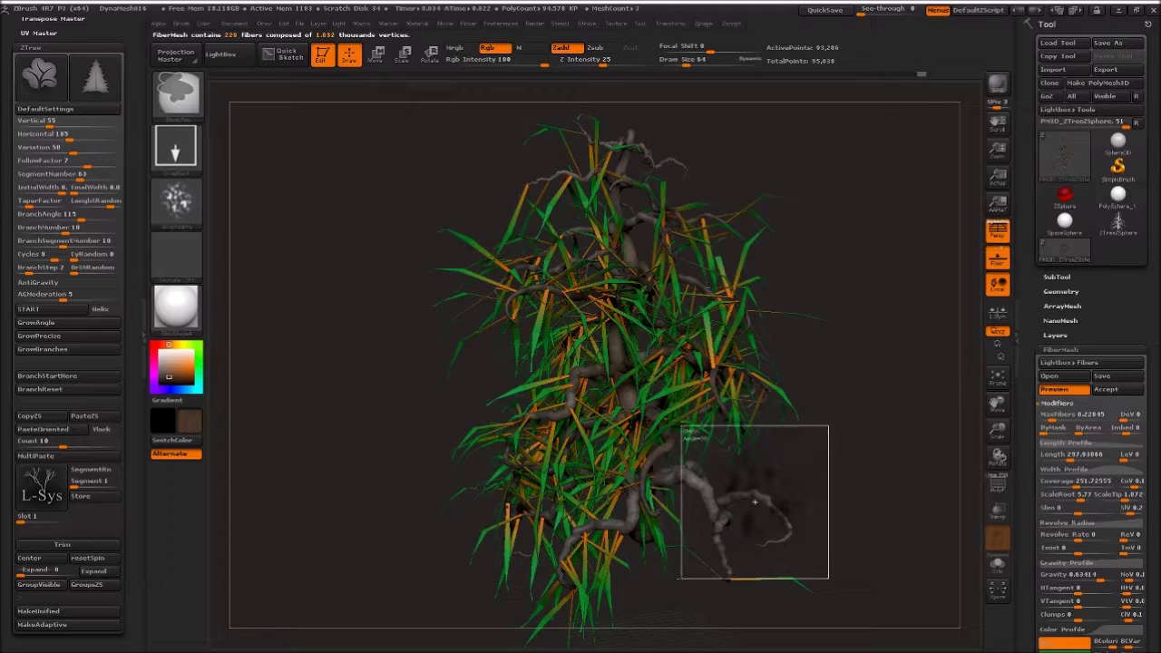
{"action": "left_click", "coordinate": [1059, 390]}
{"action": "left_click", "coordinate": [1068, 362]}
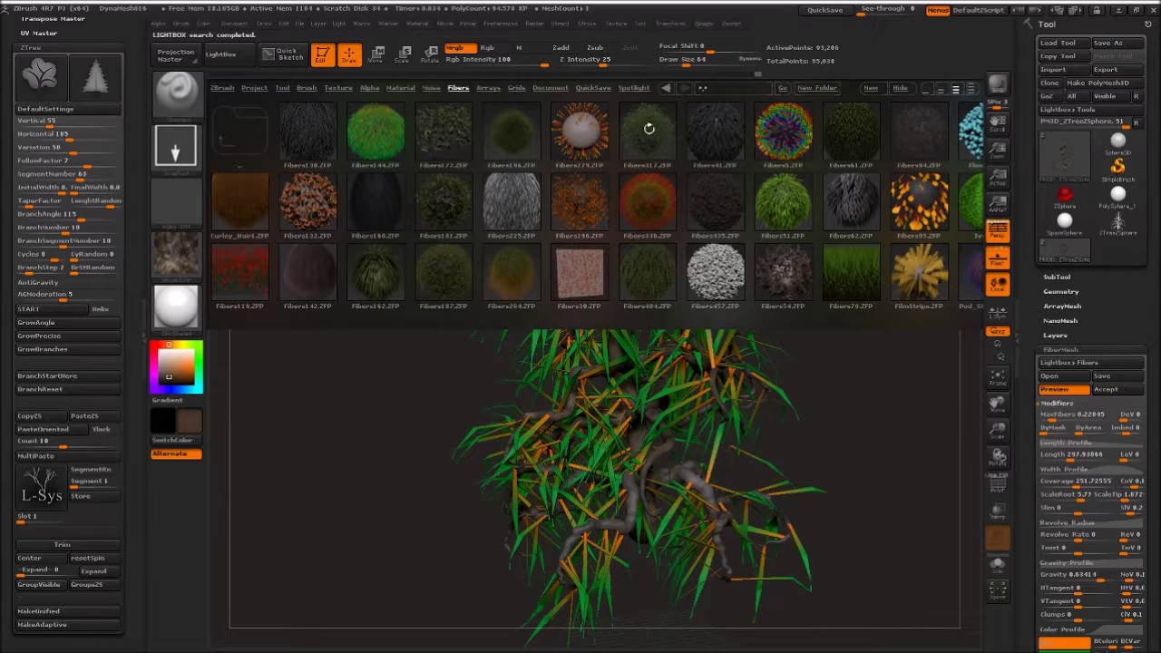
- Load the Roses.ZFP fiber preset from LightBox and close the library
{"action": "left_click_drag", "start_coordinate": [805, 151], "coordinate": [582, 174]}
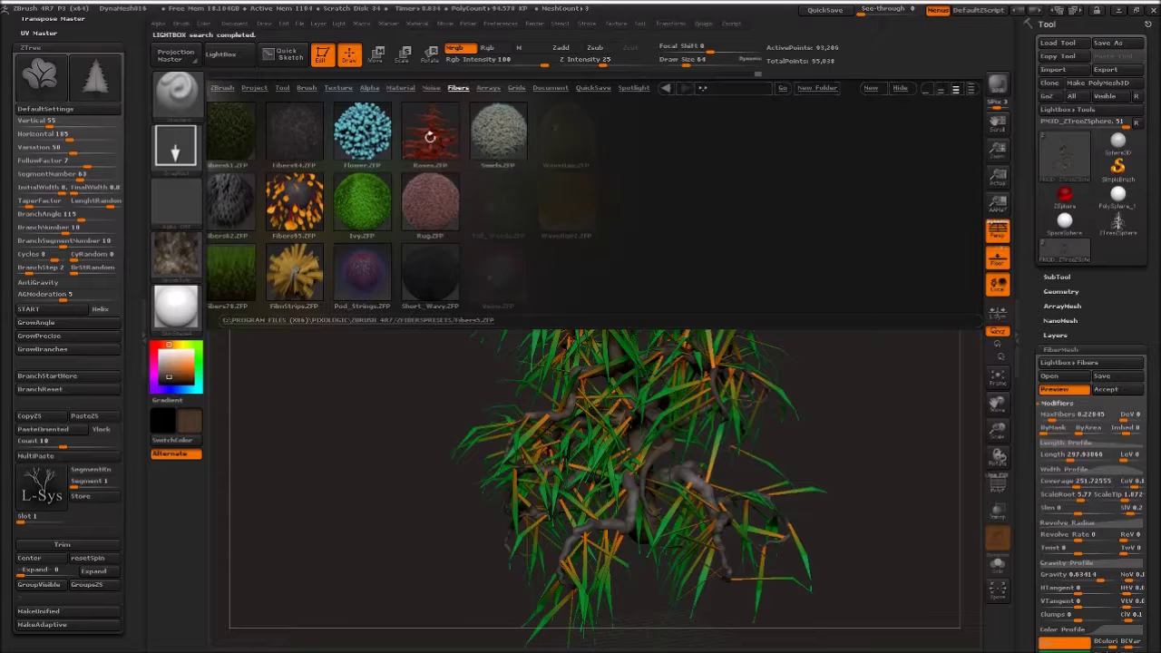
{"action": "double_click", "coordinate": [432, 142]}
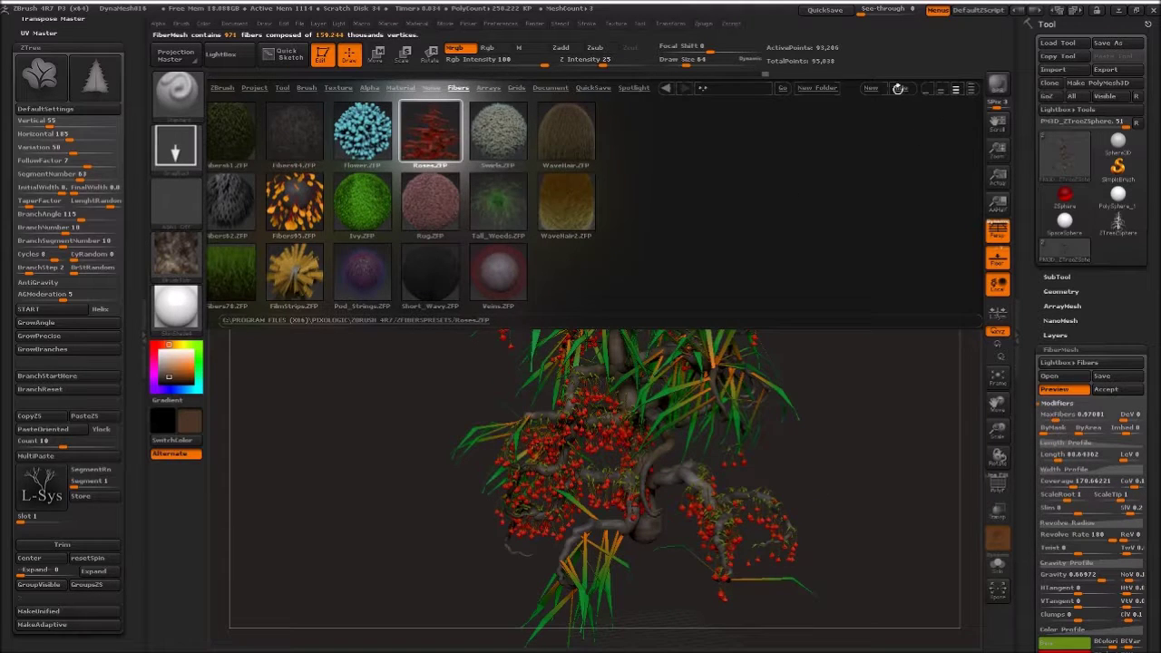
{"action": "left_click", "coordinate": [897, 90]}
- Mask two branch patches, preview the red rose fibers, and accept them
{"action": "key", "text": "b"}
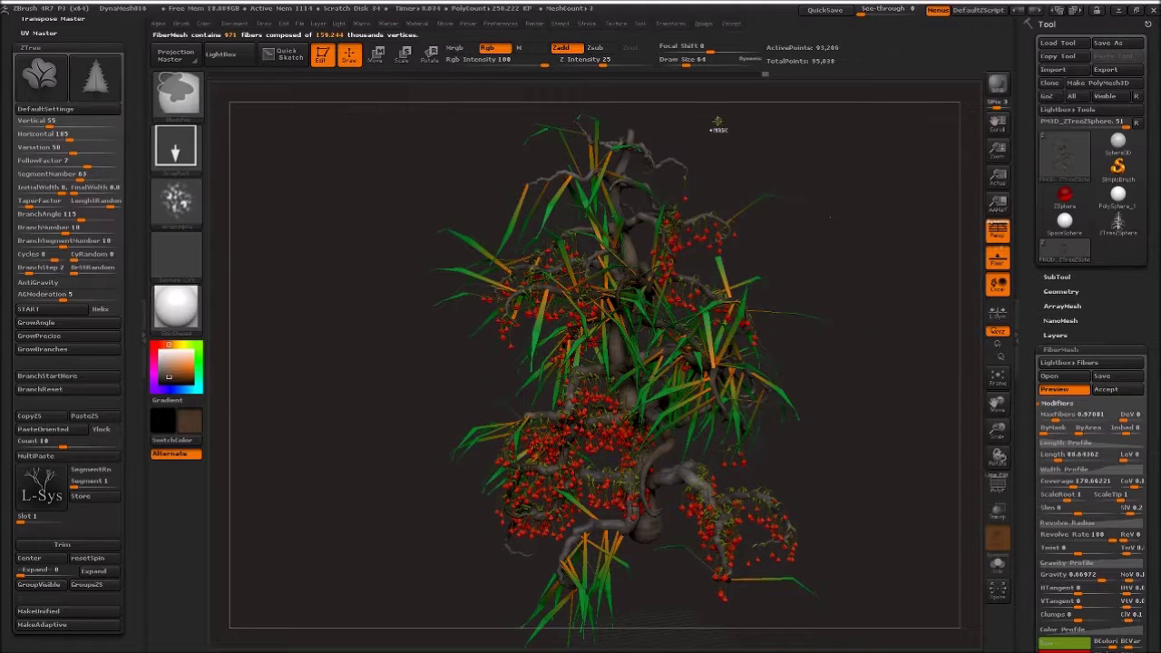
{"action": "left_click_drag", "start_coordinate": [708, 126], "coordinate": [635, 210], "text": "ctrl"}
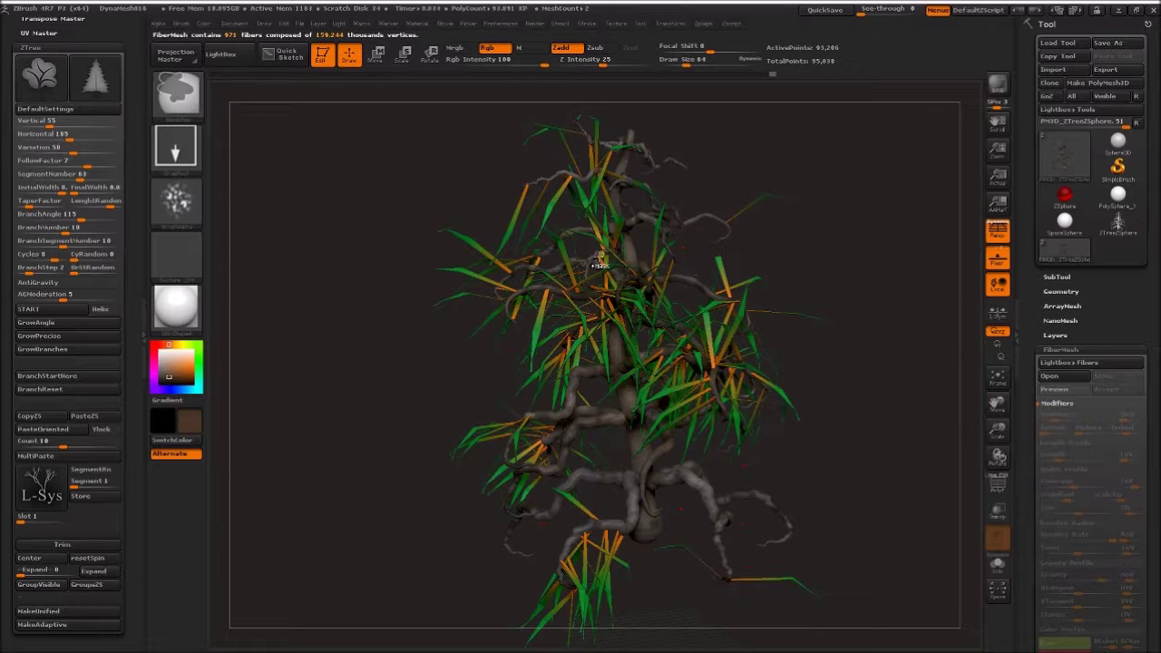
{"action": "left_click", "coordinate": [1054, 388]}
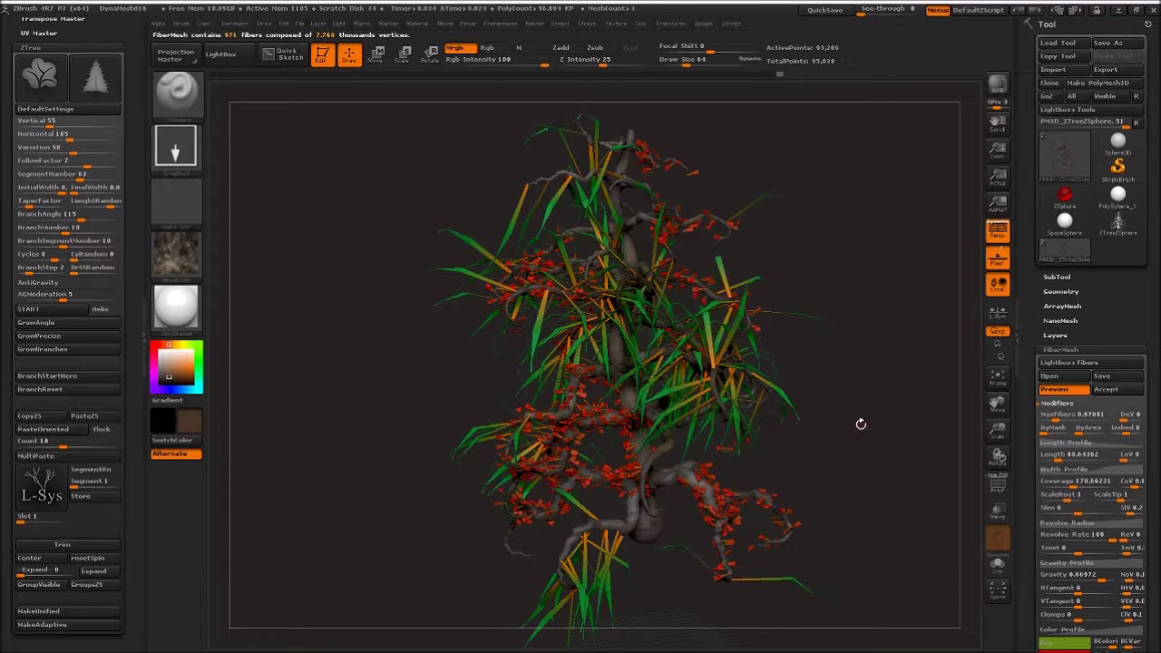
{"action": "left_click_drag", "start_coordinate": [832, 293], "coordinate": [699, 390], "text": "ctrl"}
{"action": "left_click", "coordinate": [1083, 389]}
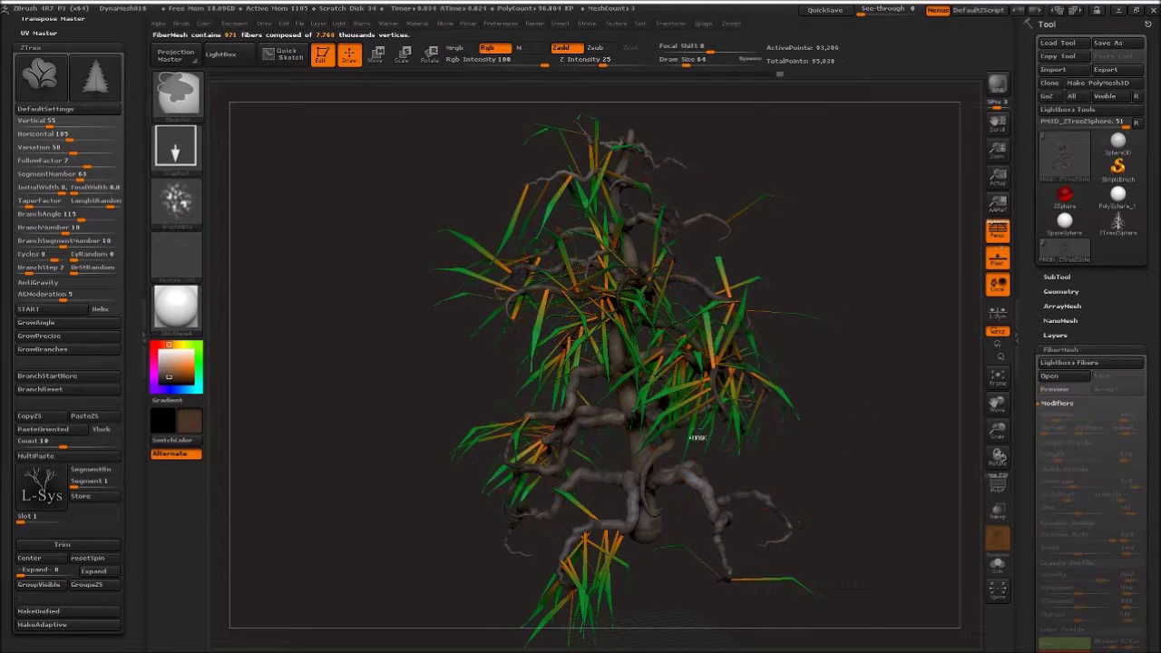
{"action": "left_click", "coordinate": [1071, 390]}
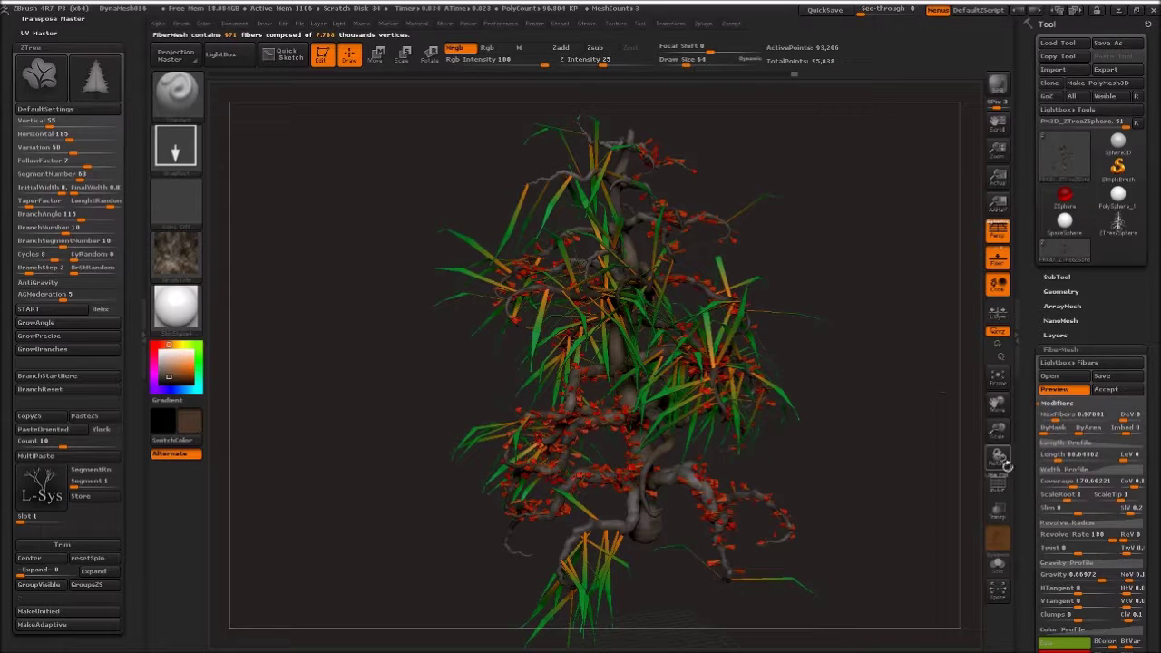
{"action": "left_click", "coordinate": [1105, 392]}
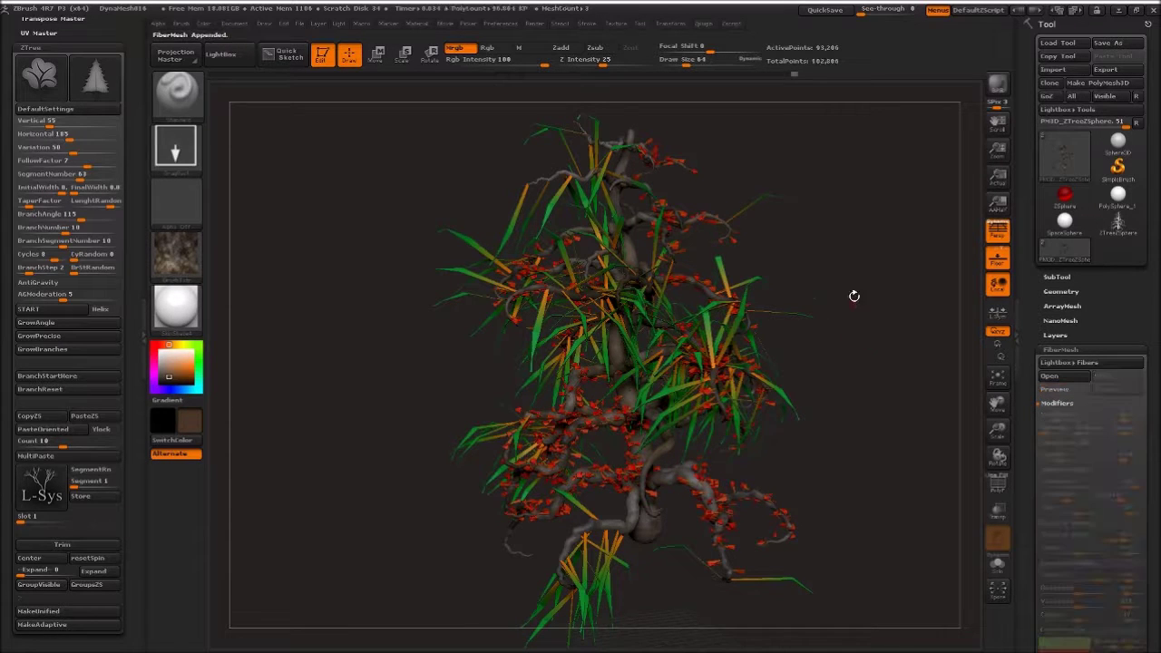
{"action": "mouse_move", "coordinate": [874, 394]}
{"action": "left_mouse_down"}
{"action": "mouse_move", "coordinate": [925, 388]}
{"action": "mouse_move", "coordinate": [820, 353]}
{"action": "mouse_move", "coordinate": [862, 358]}
{"action": "mouse_move", "coordinate": [866, 339]}
{"action": "left_mouse_up"}
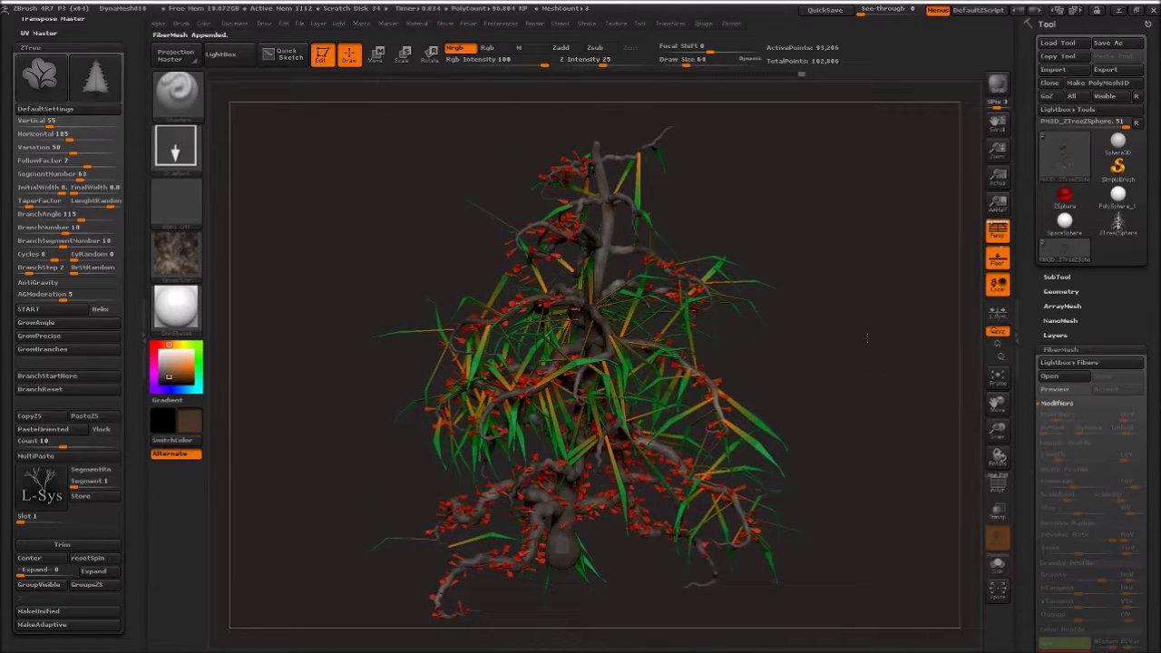